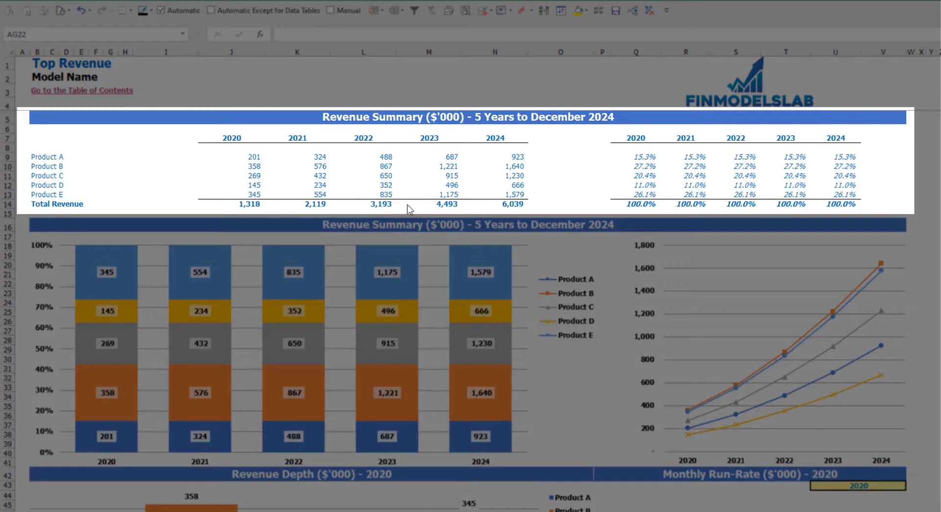
Examine the yearly revenue amounts and percentage shares by product in the Revenue Summary table.
left_click_drag(254, 157, 487, 203)
left_click(657, 156)
left_click_drag(673, 158, 824, 204)
left_click(938, 184)
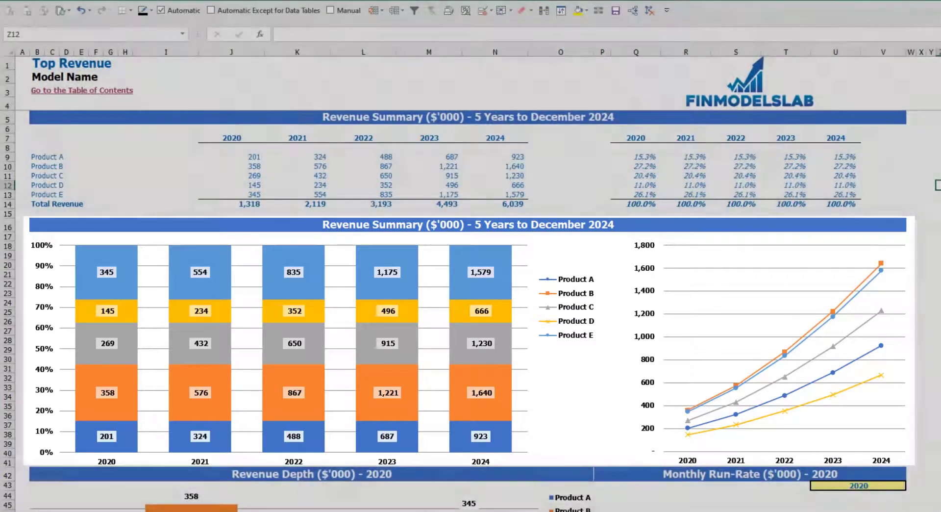
Set the year for the Revenue Depth and Monthly Run-Rate charts to 2021.
scroll(381, 288, "down", 10)
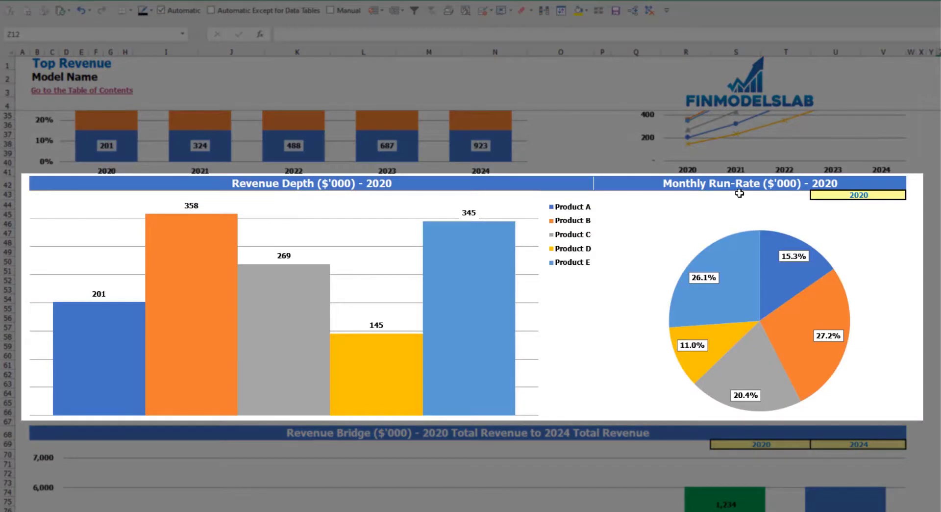
left_click(895, 195)
left_click(910, 195)
left_click(877, 210)
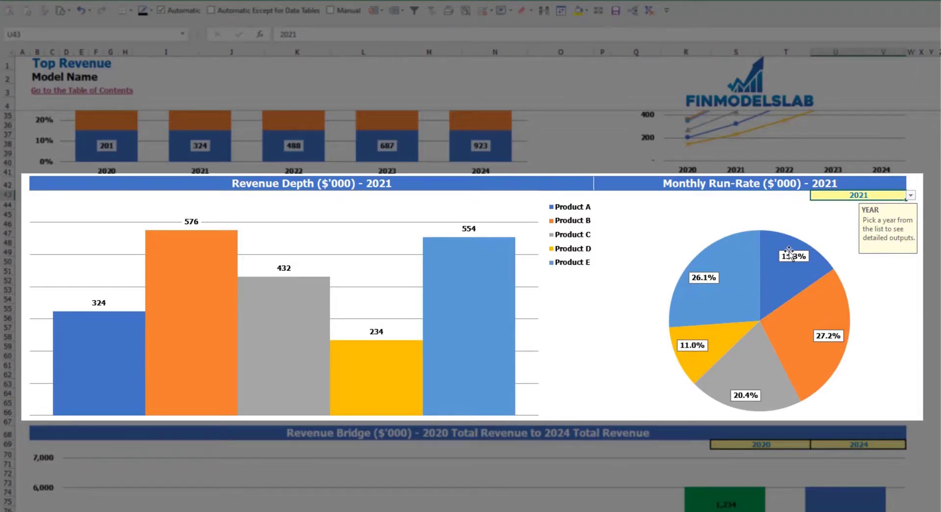
Examine the Revenue Bridge chart and the choices for its first and last year.
scroll(767, 360, "down", 3)
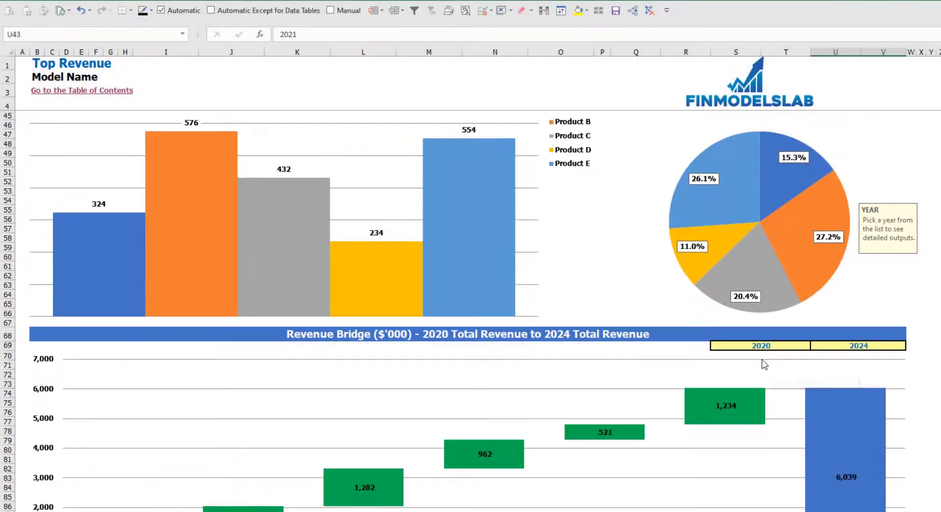
scroll(763, 362, "down", 3)
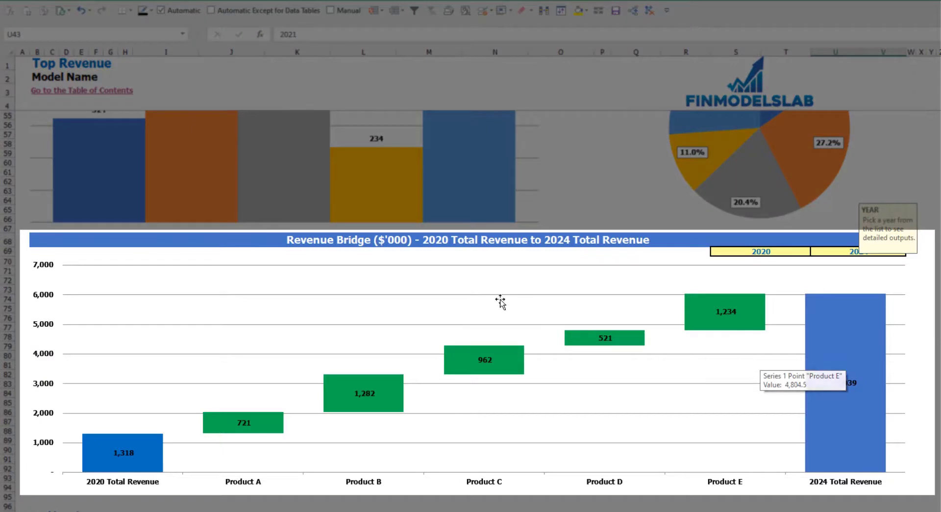
left_click(940, 289)
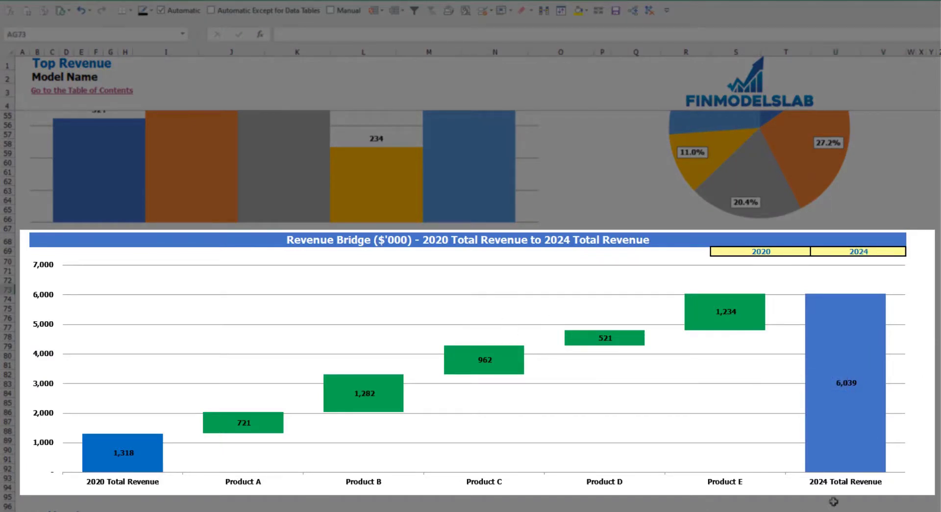
left_click(804, 252)
left_click(815, 252)
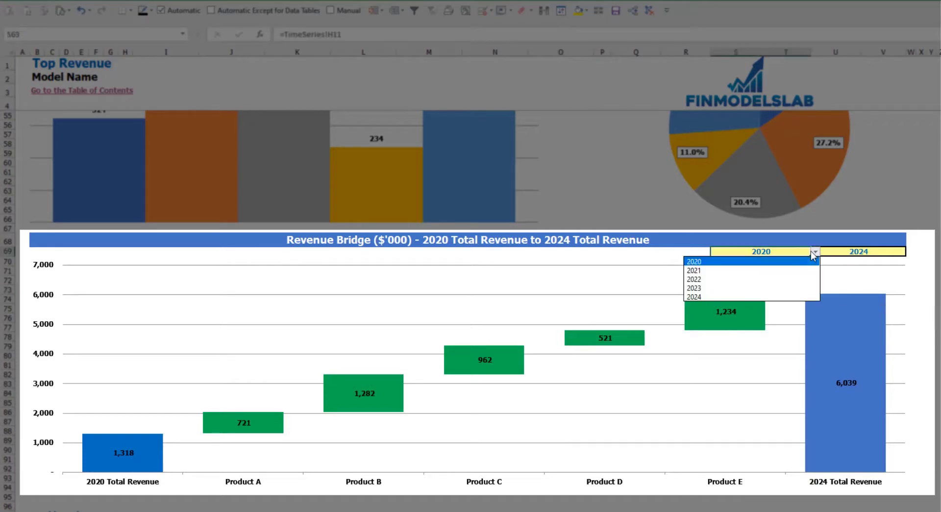
left_click(886, 252)
left_click(892, 251)
left_click(912, 252)
left_click(912, 252)
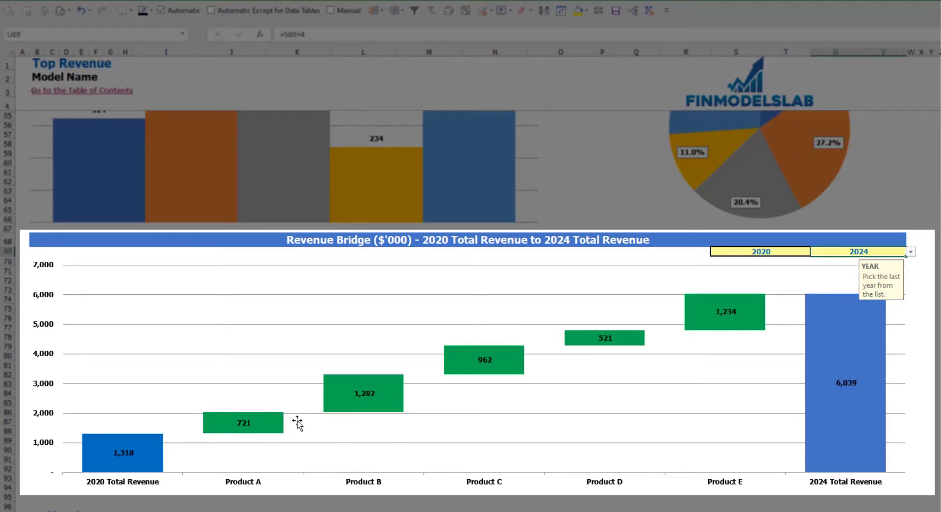
mouse_move(268, 438)
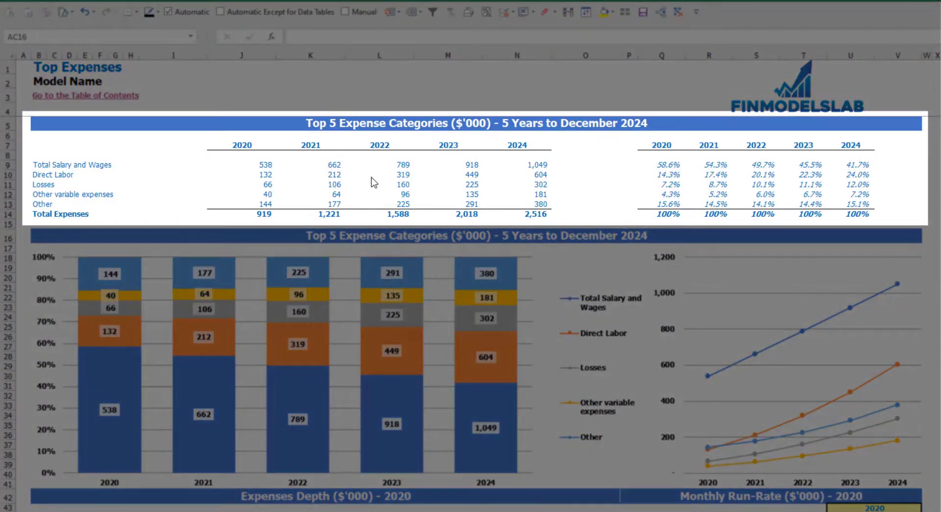
Examine the Top 5 Expense Categories table: category names, yearly amounts, total expenses and percentage shares.
left_click_drag(39, 166, 39, 197)
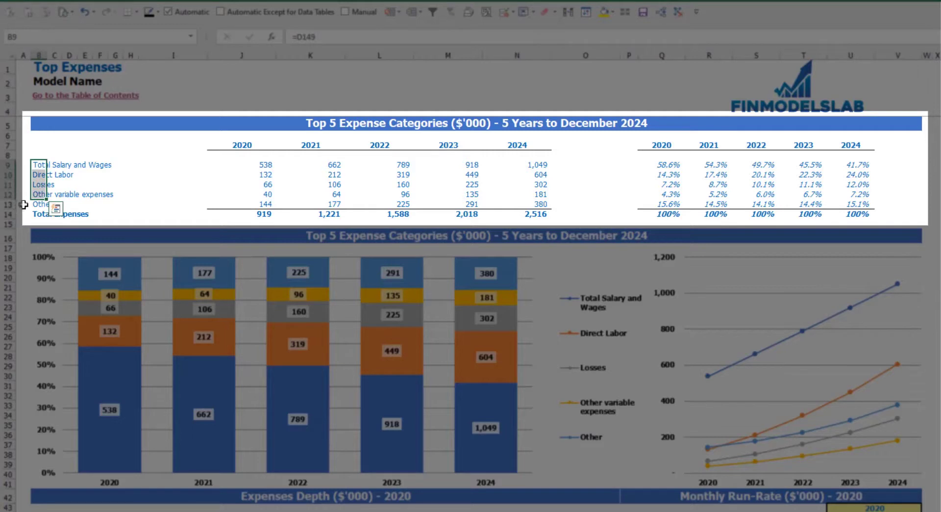
left_click(39, 204)
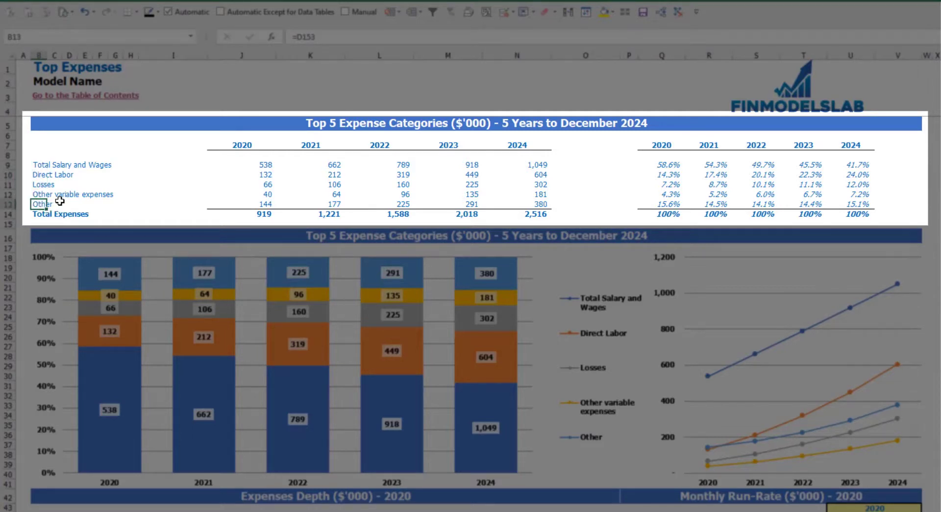
left_click_drag(242, 147, 504, 211)
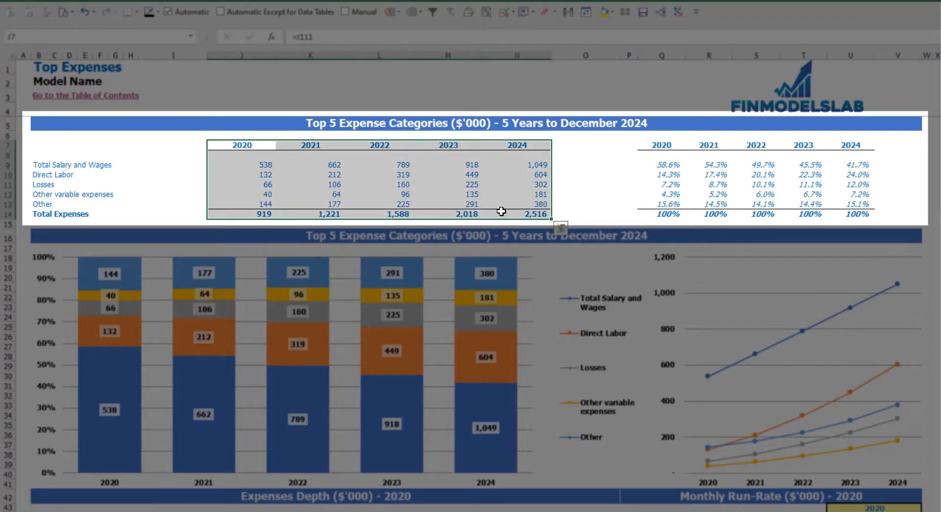
left_click_drag(259, 213, 514, 214)
left_click_drag(662, 147, 866, 206)
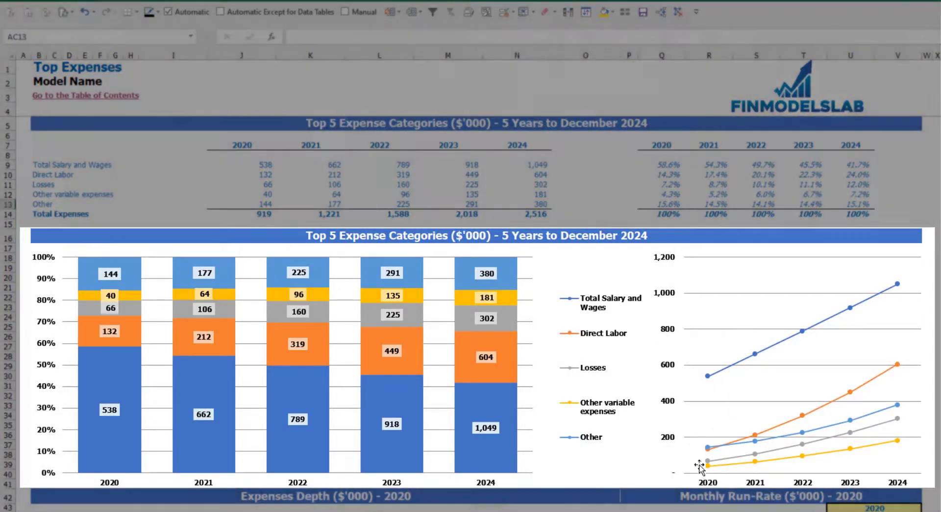
Set the year for the Expenses Depth and Monthly Run-Rate charts to 2021.
scroll(470, 314, "down", 3)
scroll(424, 297, "down", 7)
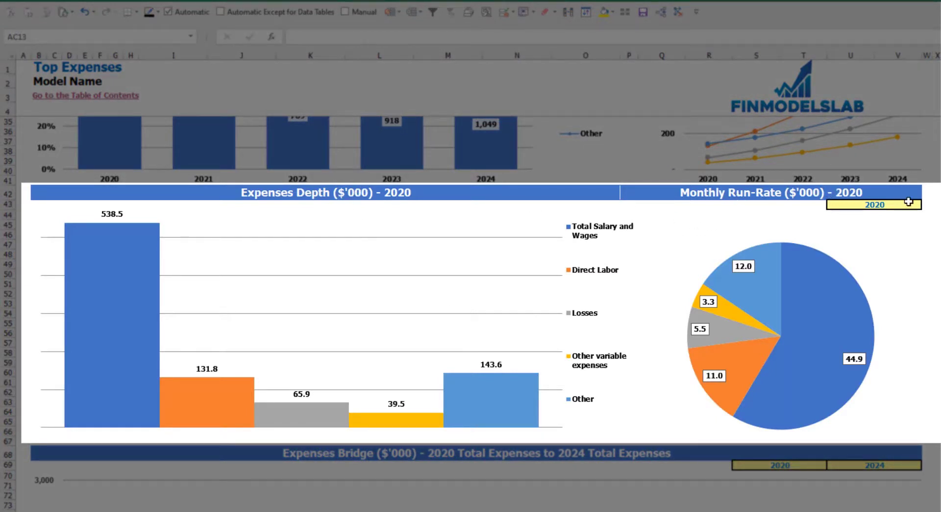
left_click(918, 203)
left_click(927, 205)
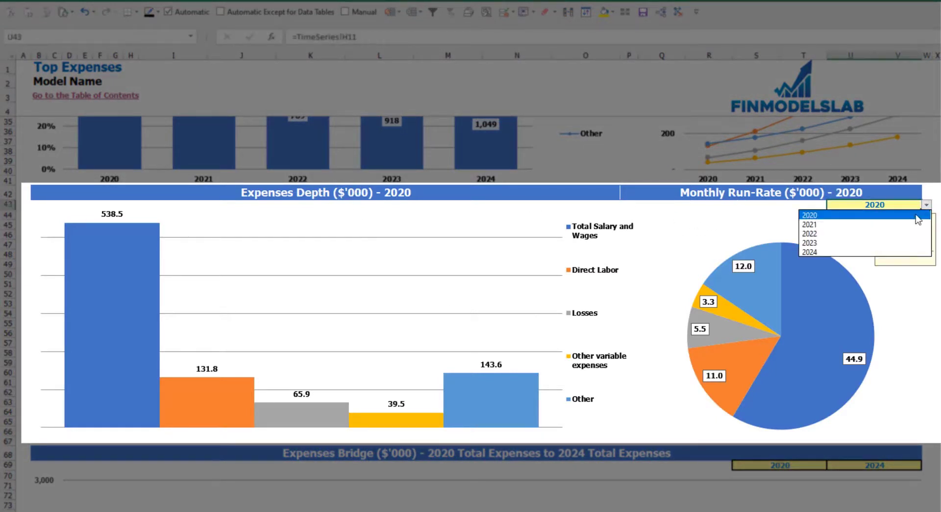
left_click(842, 225)
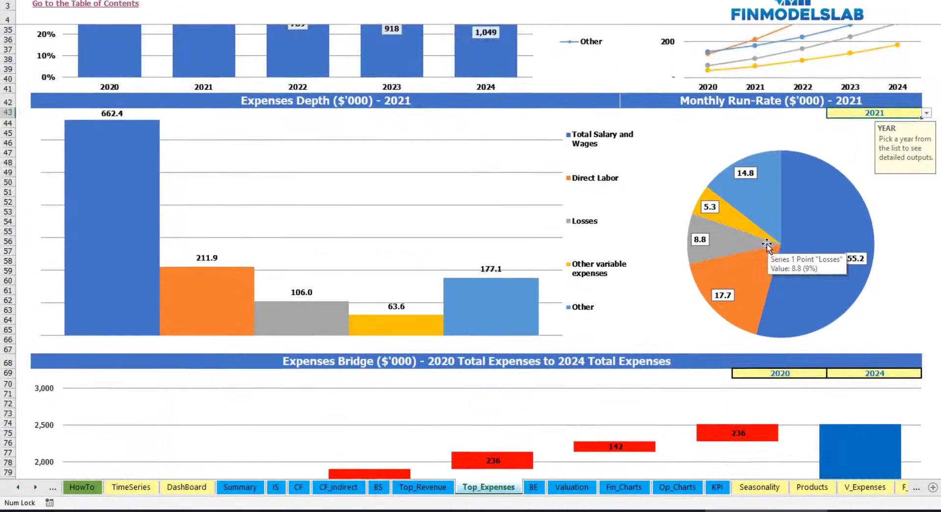
Examine the Expenses Bridge chart and the choices for its first and last year.
scroll(768, 283, "down", 7)
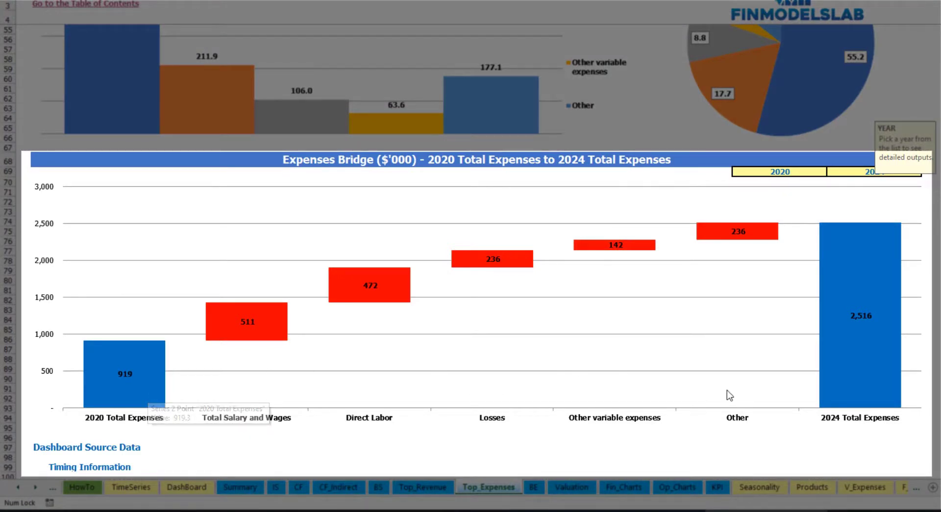
left_click(816, 172)
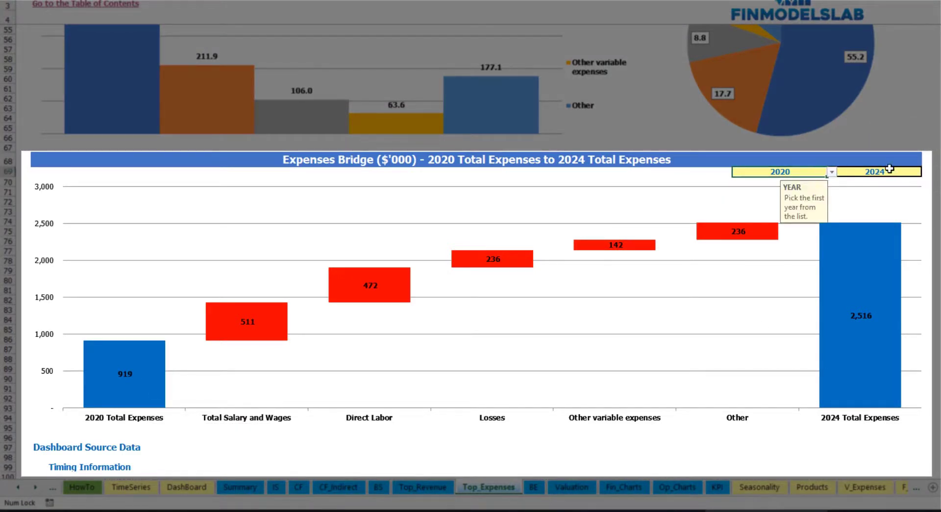
left_click(897, 171)
left_click(815, 169)
left_click(832, 172)
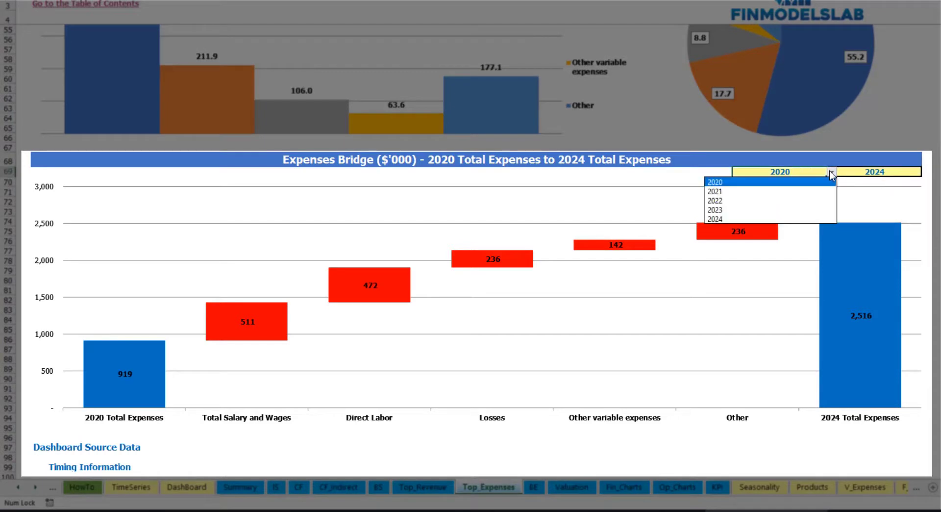
left_click(918, 170)
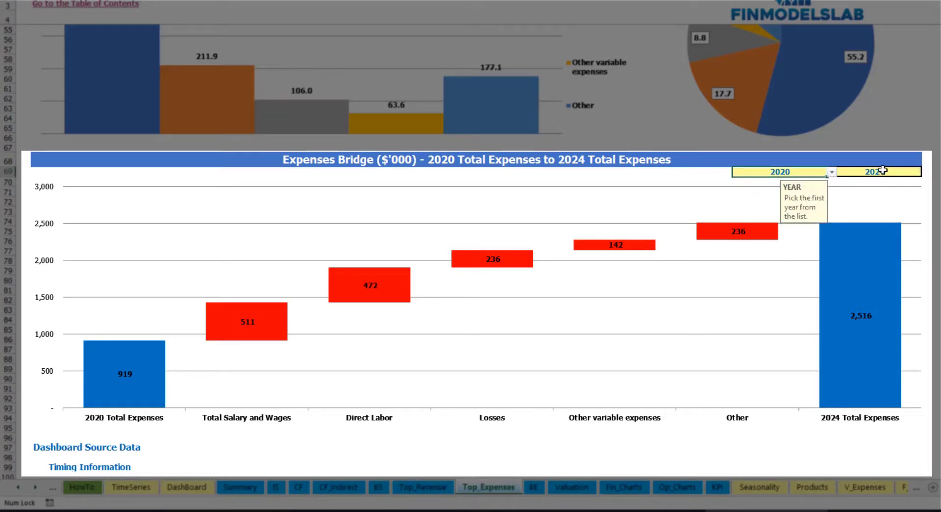
left_click(908, 171)
left_click(929, 173)
key("Escape")
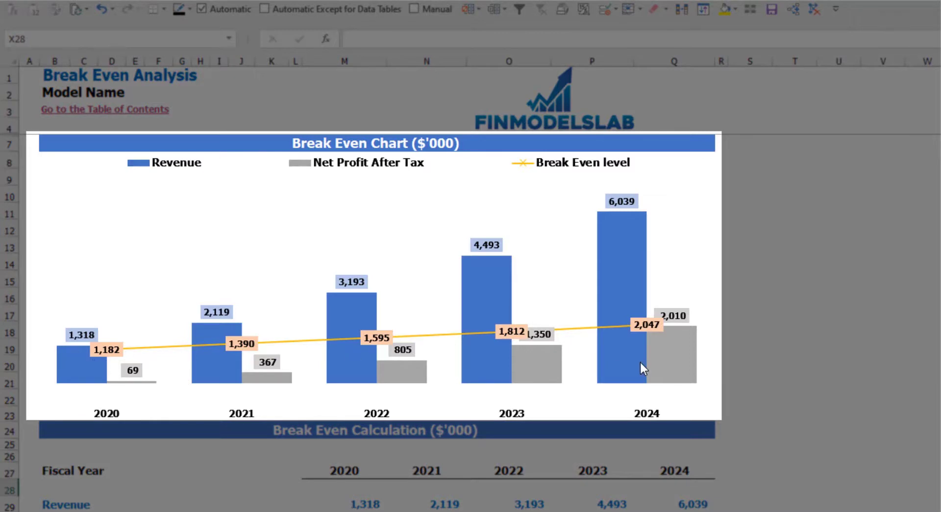
Inspect the yearly revenue and net profit bars against the break-even level in the Break Even Chart.
mouse_move(101, 367)
mouse_move(219, 335)
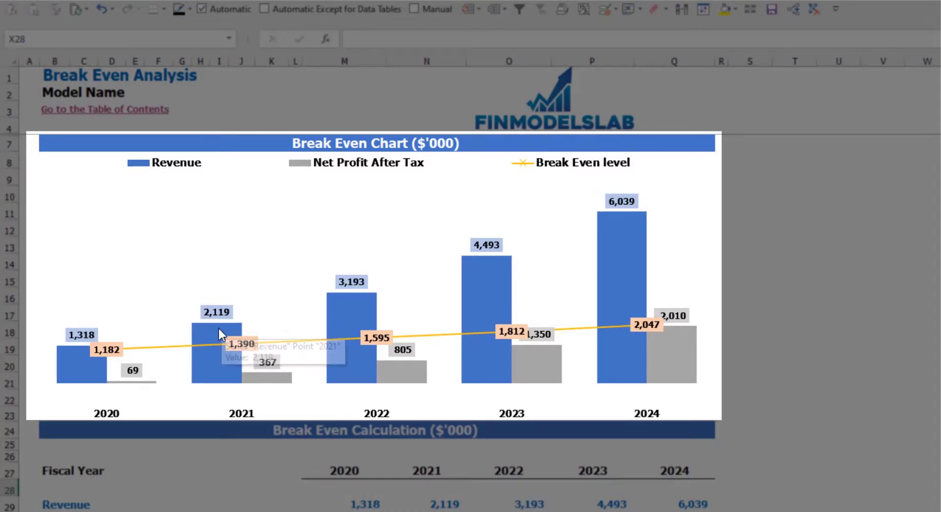
mouse_move(346, 314)
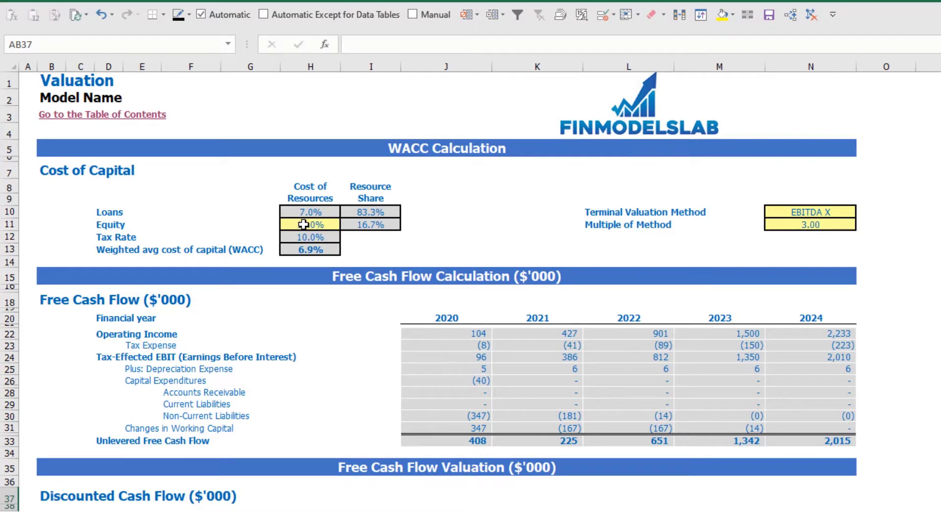
Inspect the WACC inputs: cost of equity and loans, resource shares, and the weighted average cost of capital formula.
left_click(303, 224)
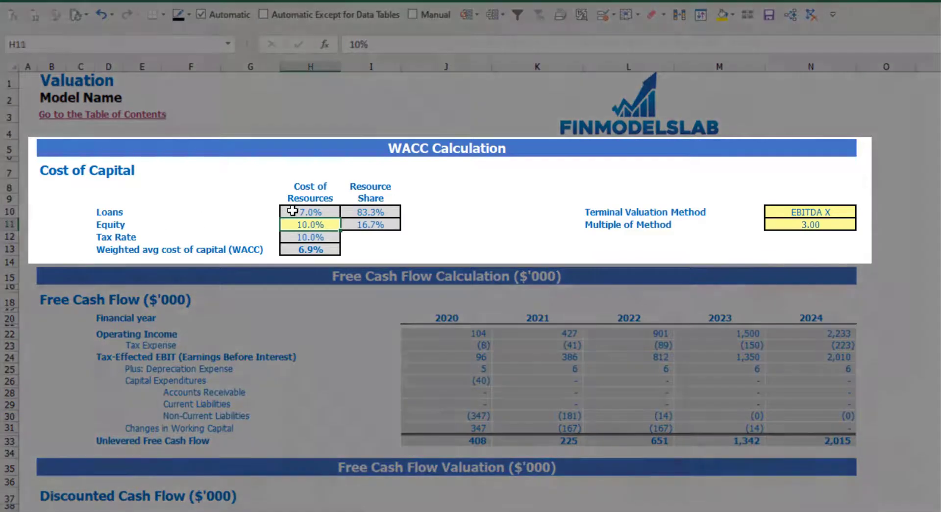
left_click(290, 211)
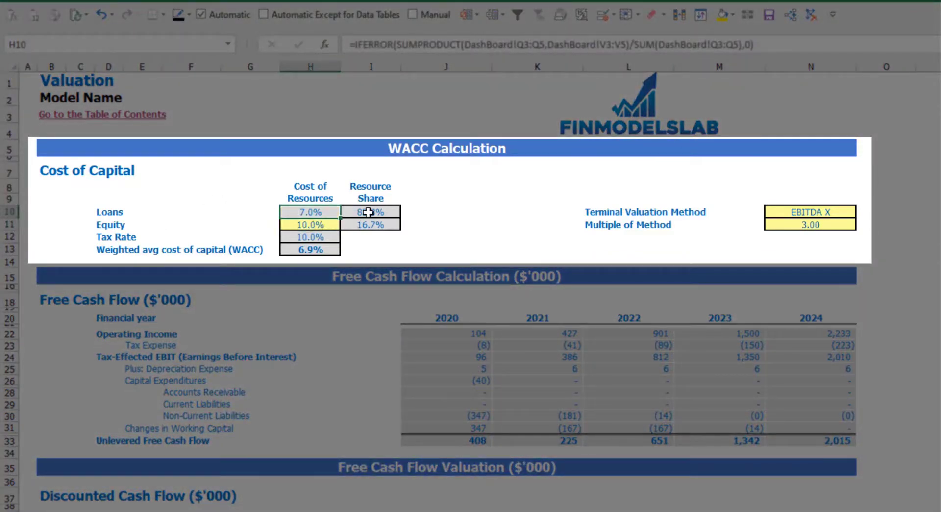
left_click(371, 217)
left_click_drag(370, 217, 371, 224)
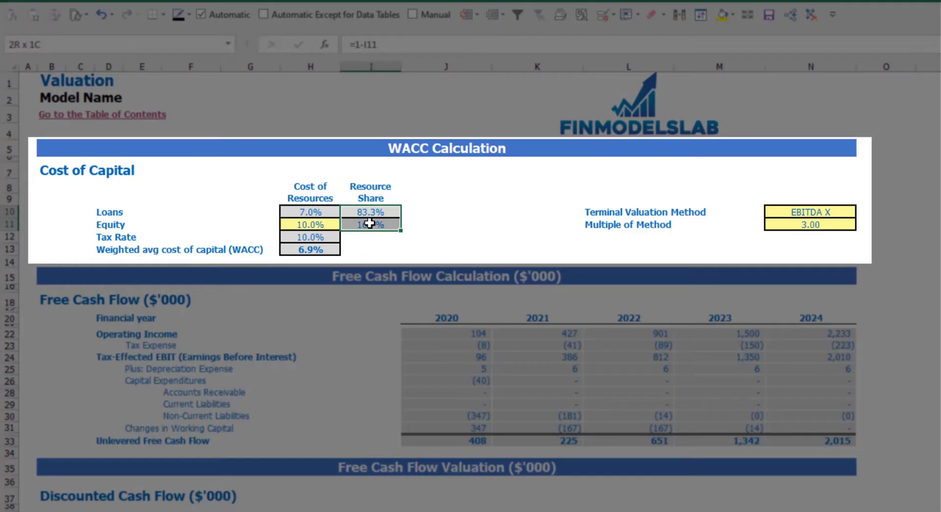
left_click(321, 250)
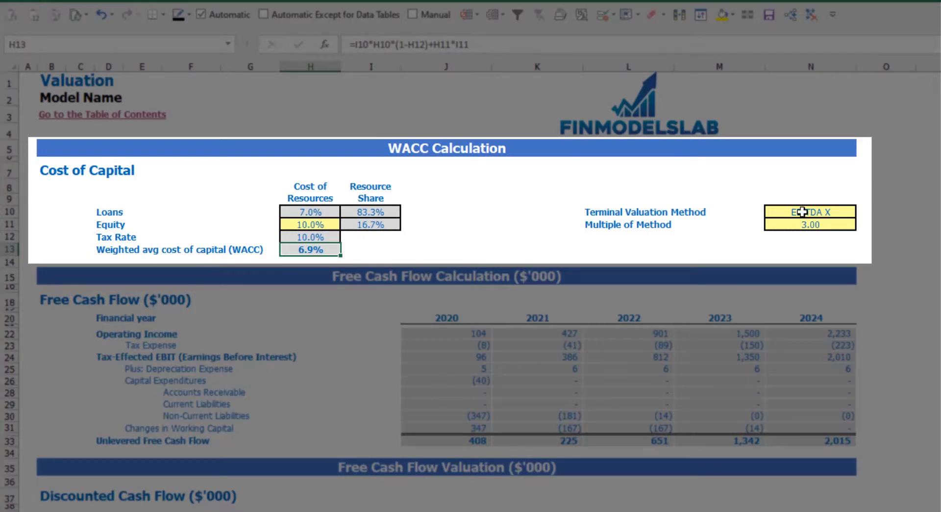
Set the Terminal Valuation Method to Revenue X.
left_click(829, 212)
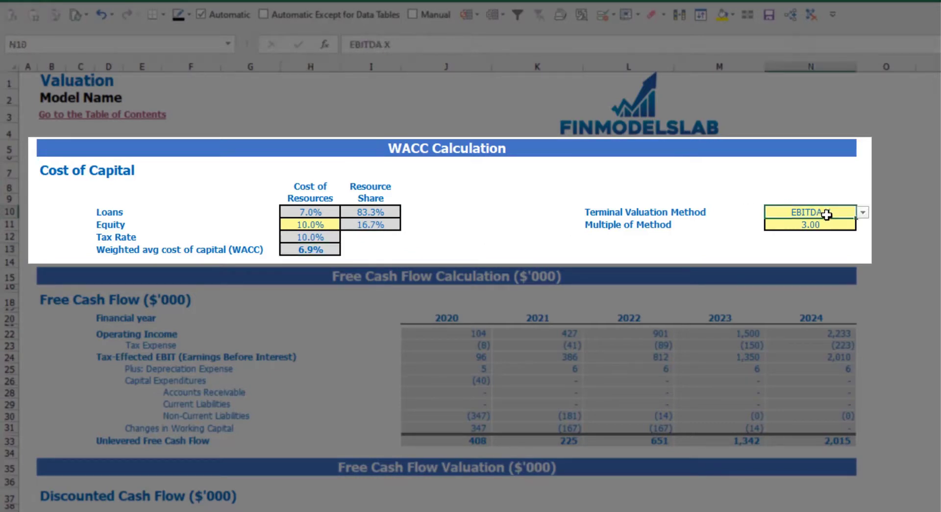
left_click(863, 212)
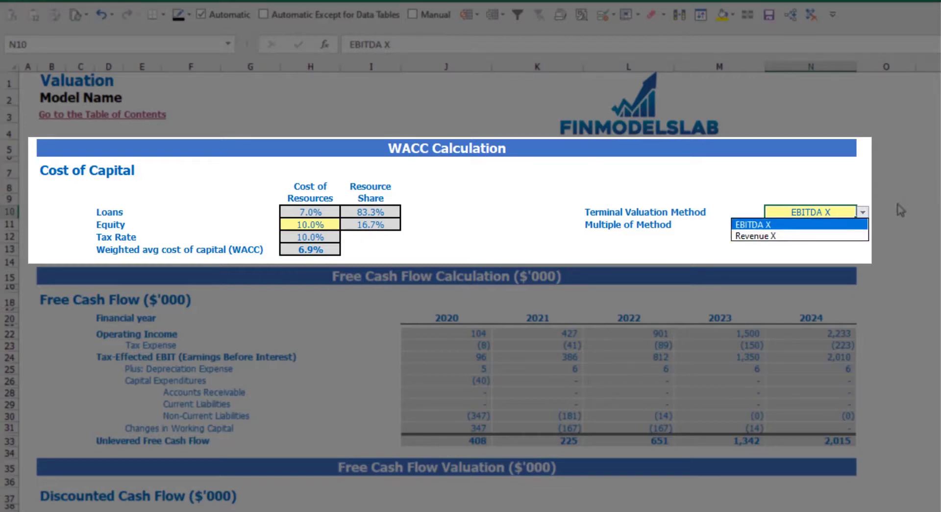
left_click(853, 236)
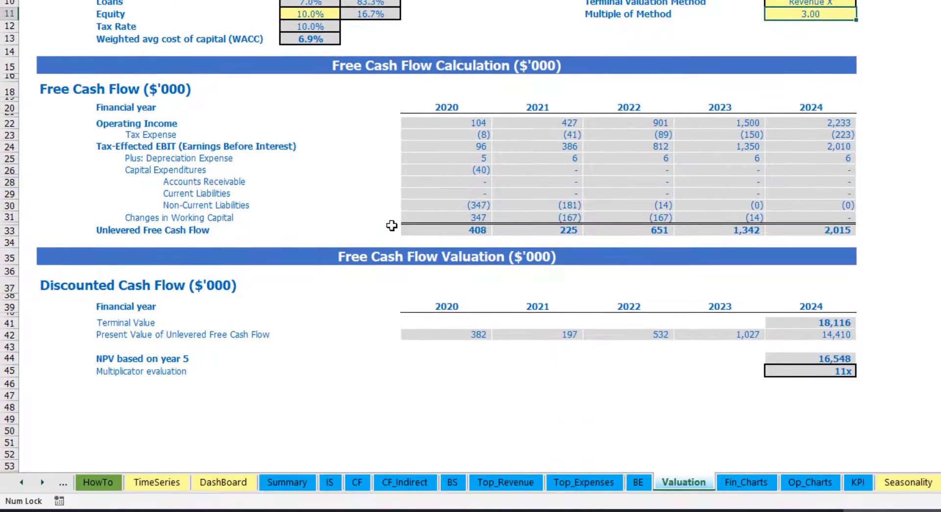
Inspect the terminal value, the yearly unlevered free cash flow and the multiplicator evaluation on the Valuation sheet.
left_click(786, 326)
left_click_drag(429, 232, 808, 231)
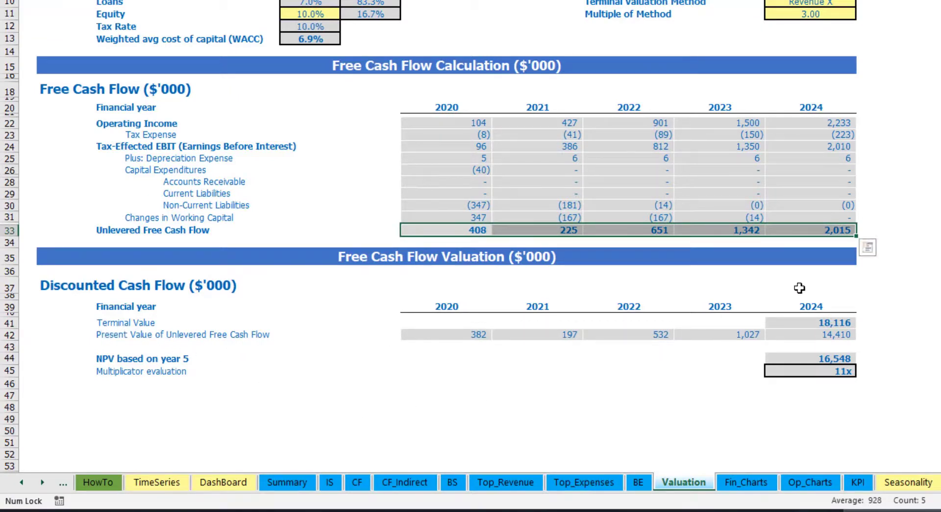
left_click(834, 369)
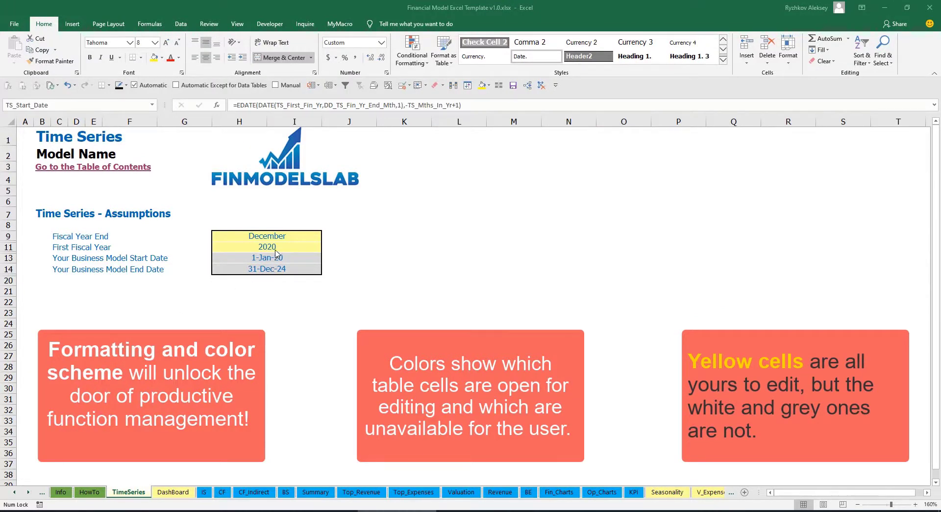
Browse the workbook's colour-coded worksheets through to the last ones, up to Capital.
left_click(29, 492)
left_click(28, 492)
left_click(29, 492)
left_click(28, 492)
left_click(29, 493)
left_click(17, 496)
left_click(16, 496)
left_click(17, 496)
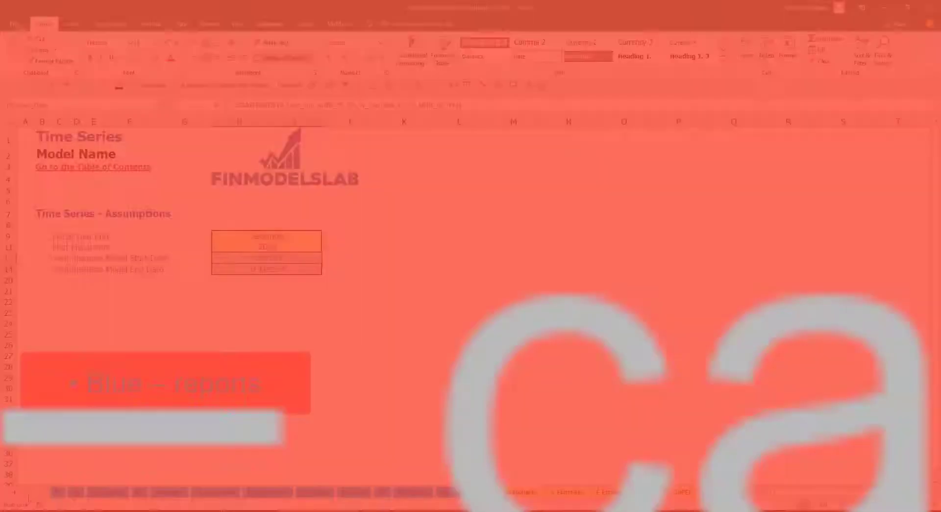
left_click(28, 495)
left_click(28, 495)
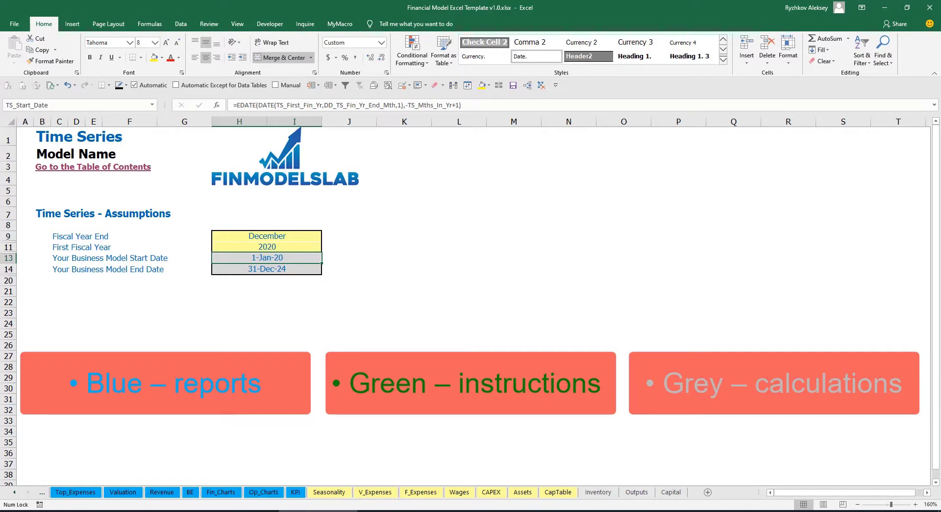
Bring the workbook's first worksheets, such as Cover and Contents, back into the visible sheet list.
left_click(14, 494)
left_click(14, 494)
left_click(14, 494)
left_click(14, 494)
left_click(15, 495)
left_click(14, 494)
left_click(14, 494)
left_click(14, 495)
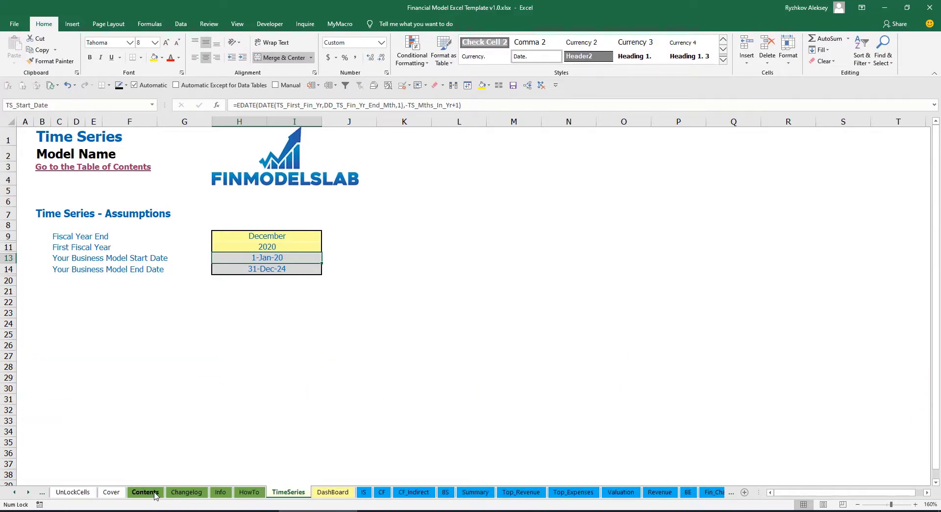
Open the Contents sheet, follow its Financial Statements Summary link, and return to the table of contents.
left_click(145, 493)
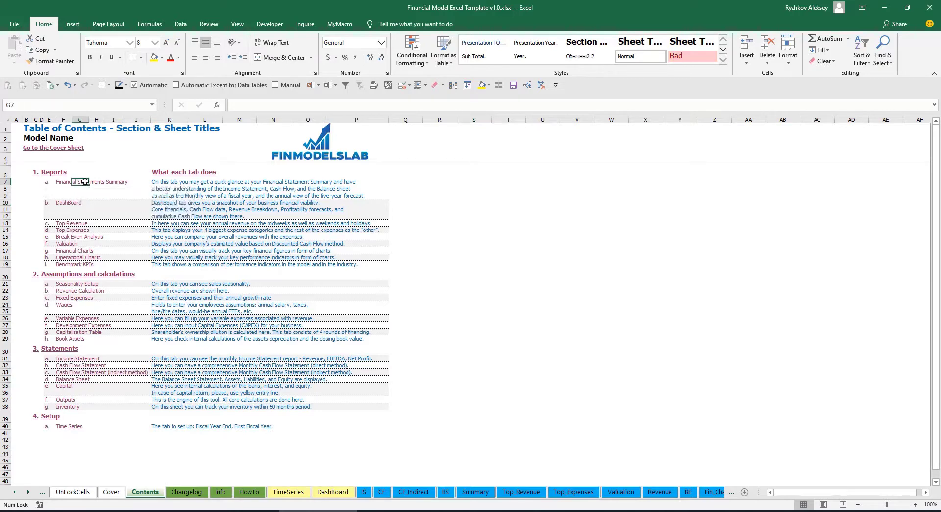
left_click(86, 186)
left_click(30, 149)
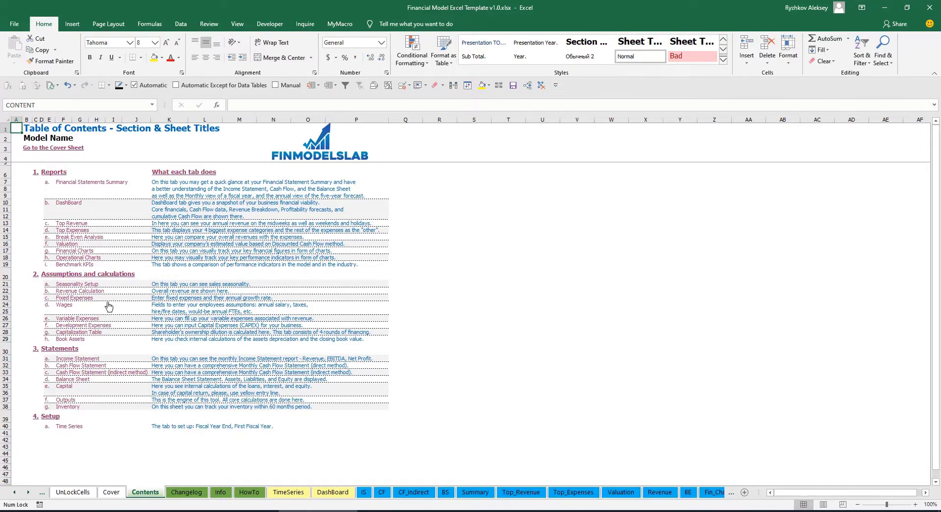
Read the HowTo sheet's guidance on each worksheet, from Overall Business Model Principles down to Financial Statements Summary.
left_click(247, 492)
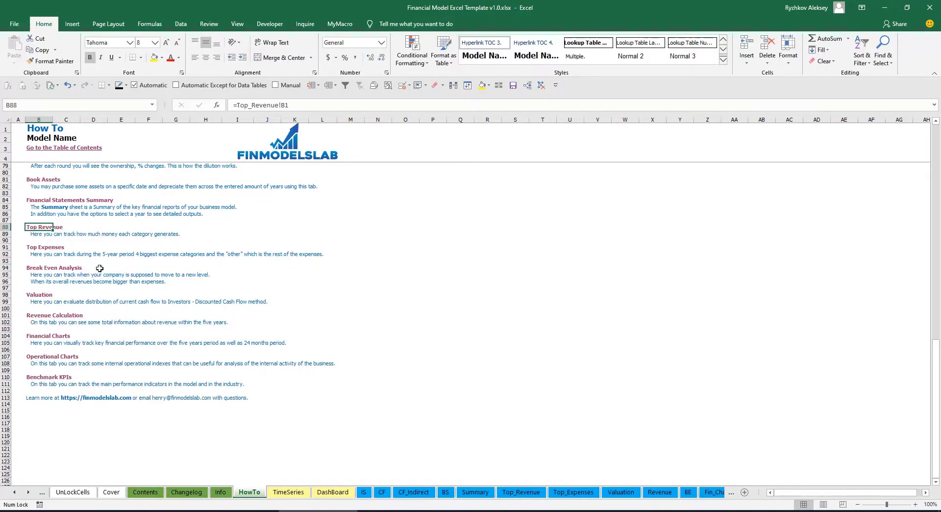
scroll(99, 268, "up", 20)
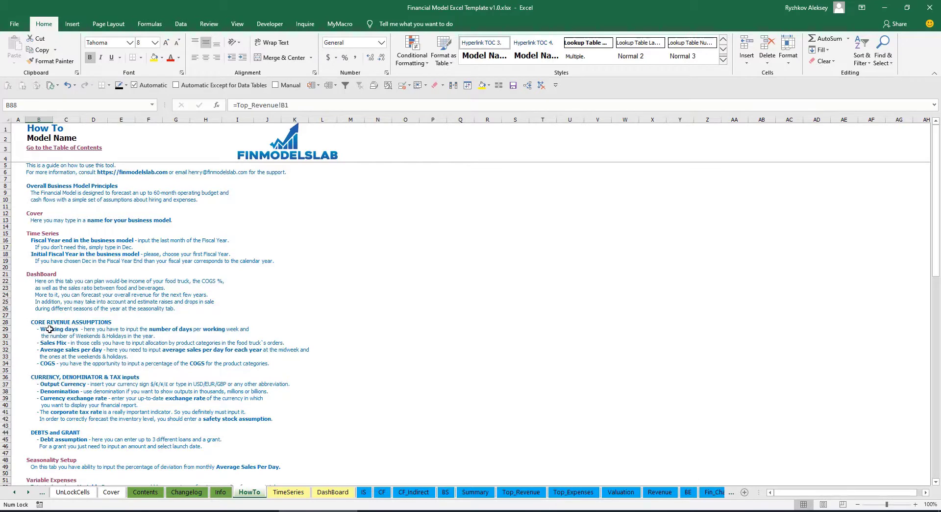
scroll(50, 329, "down", 3)
scroll(55, 363, "down", 3)
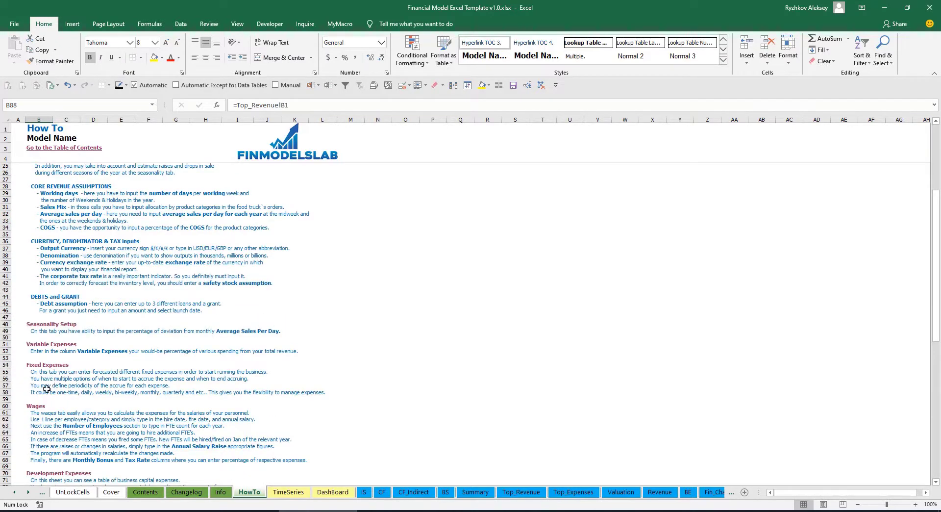
scroll(47, 389, "down", 6)
scroll(56, 377, "up", 13)
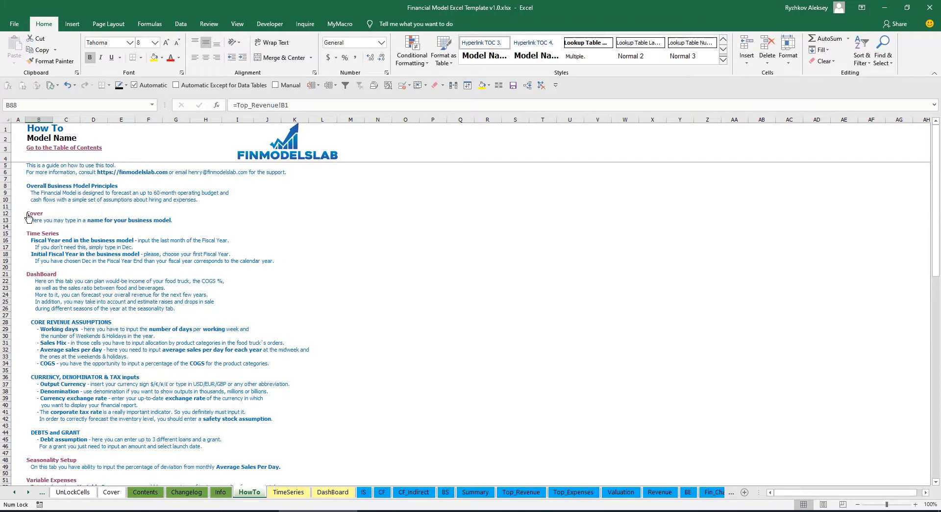
scroll(54, 313, "down", 10)
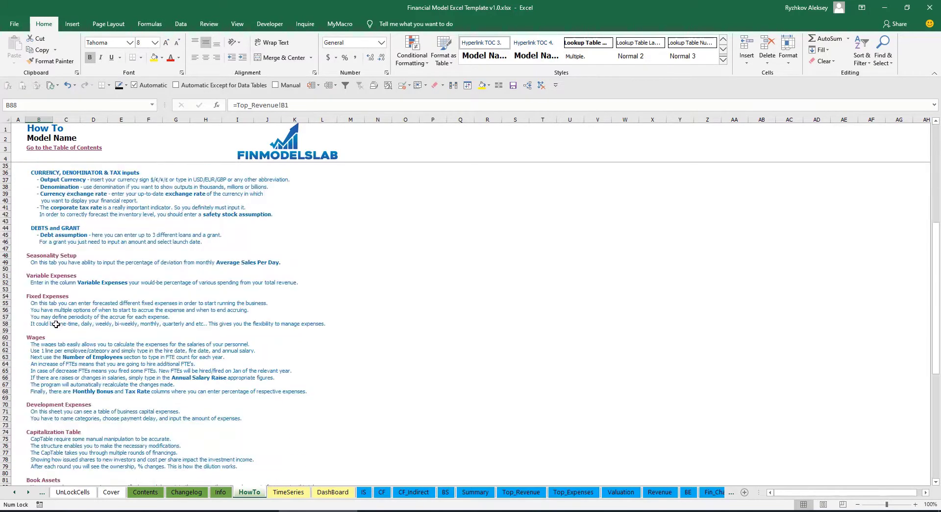
scroll(44, 278, "down", 3)
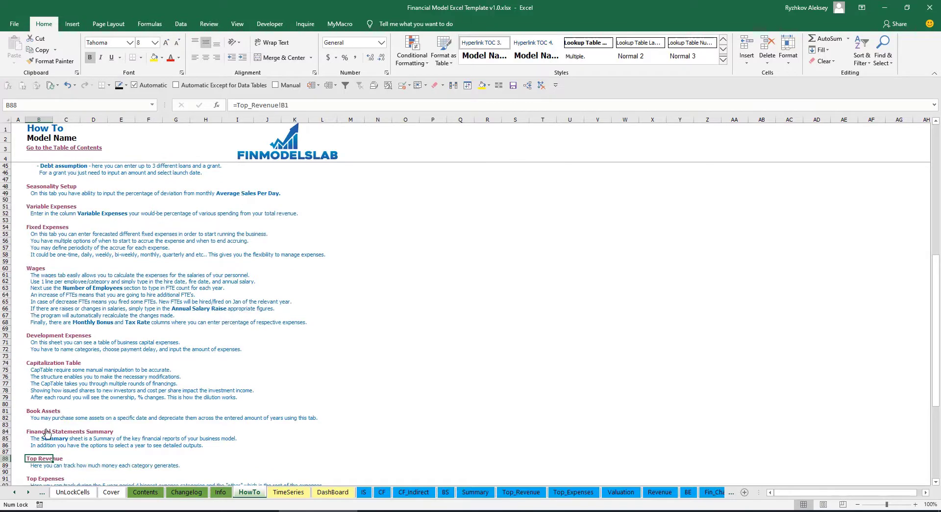
left_click(35, 416)
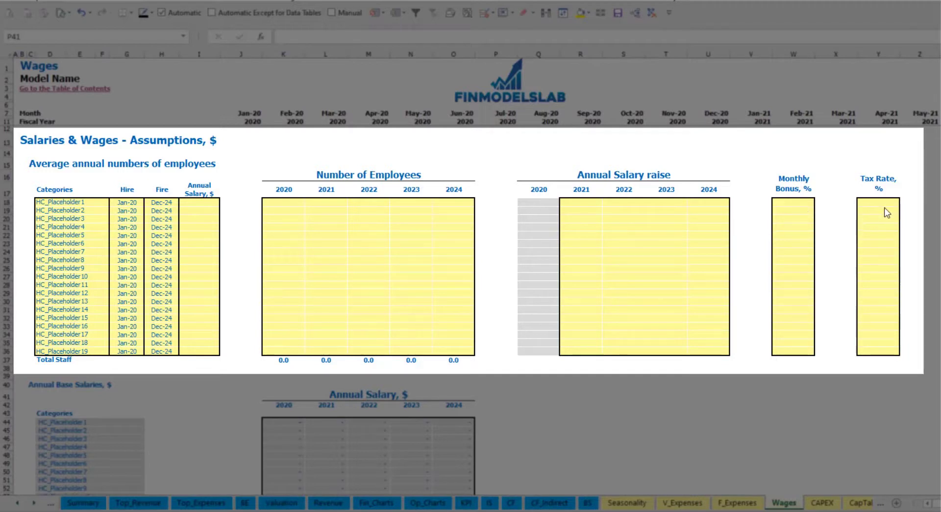
Name the first staff category on the Wages sheet CFO and set its hire date to Mar-20.
left_click(95, 202)
type("CFO")
key("Return")
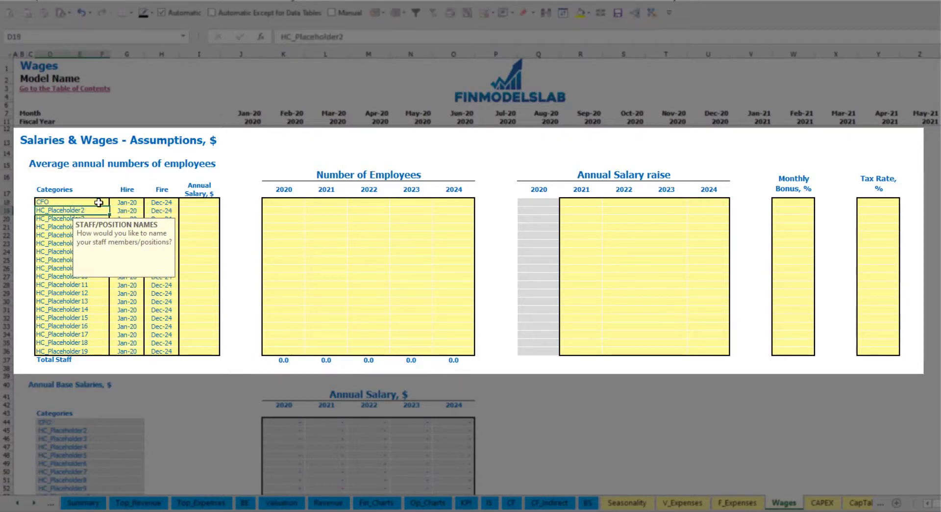
left_click(130, 203)
left_click(148, 202)
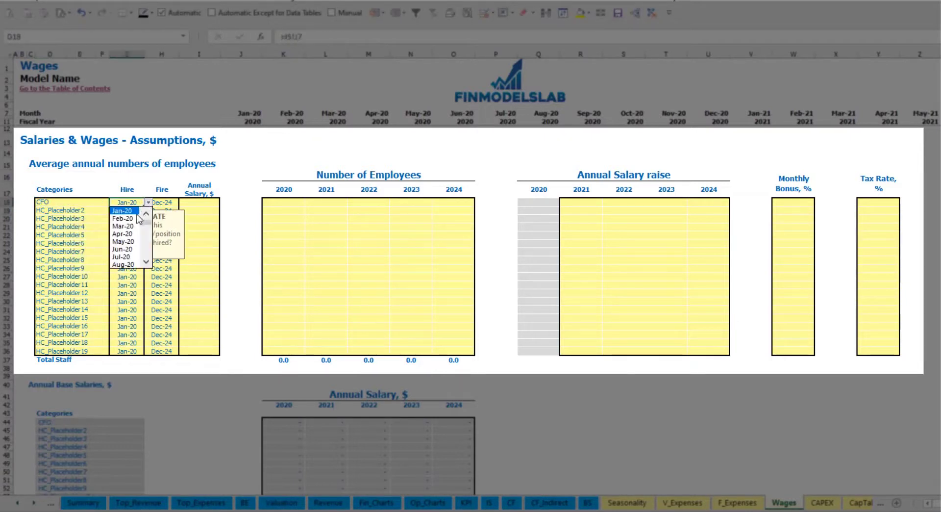
left_click(130, 226)
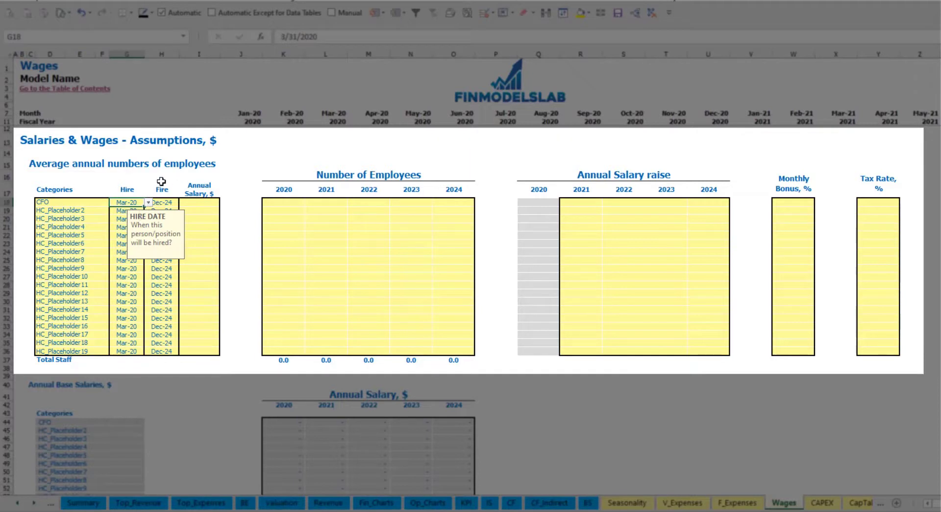
Check the CFO's fire date options and set the CFO's annual salary to 50,000.
left_click(164, 202)
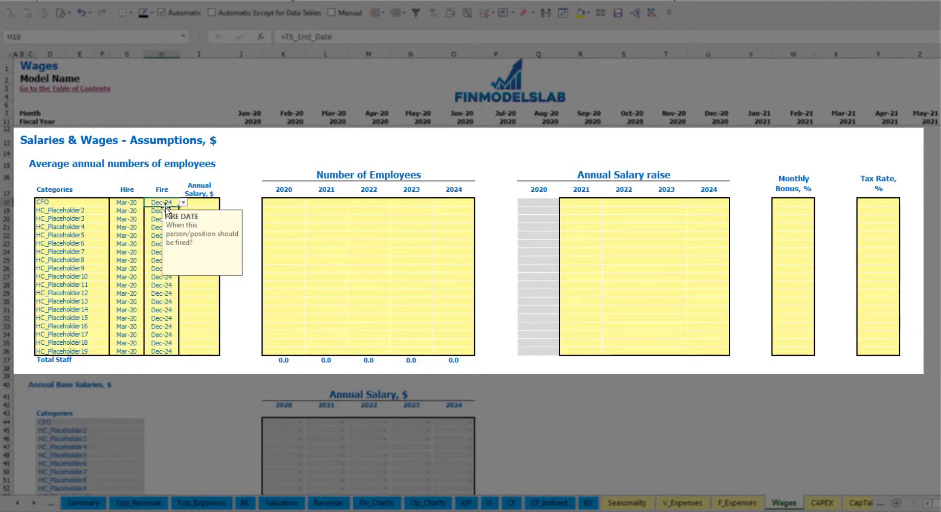
left_click(203, 204)
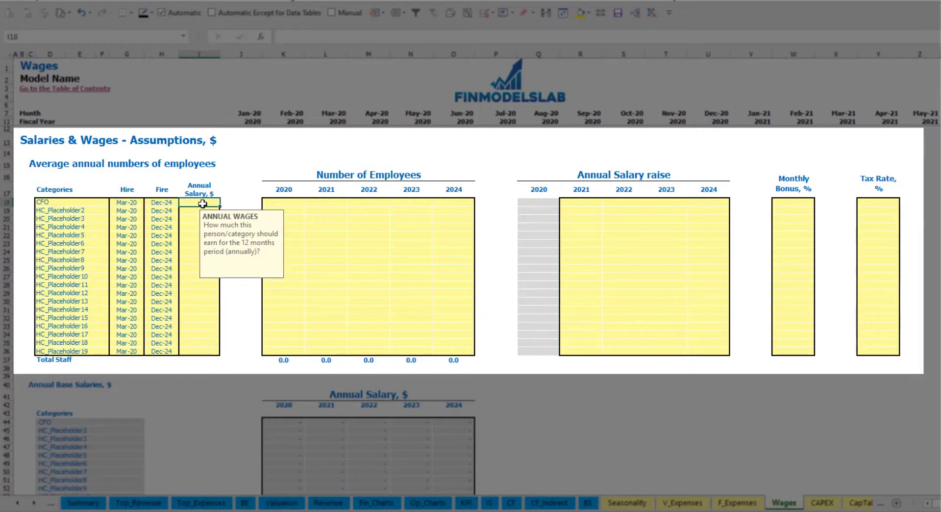
type("5")
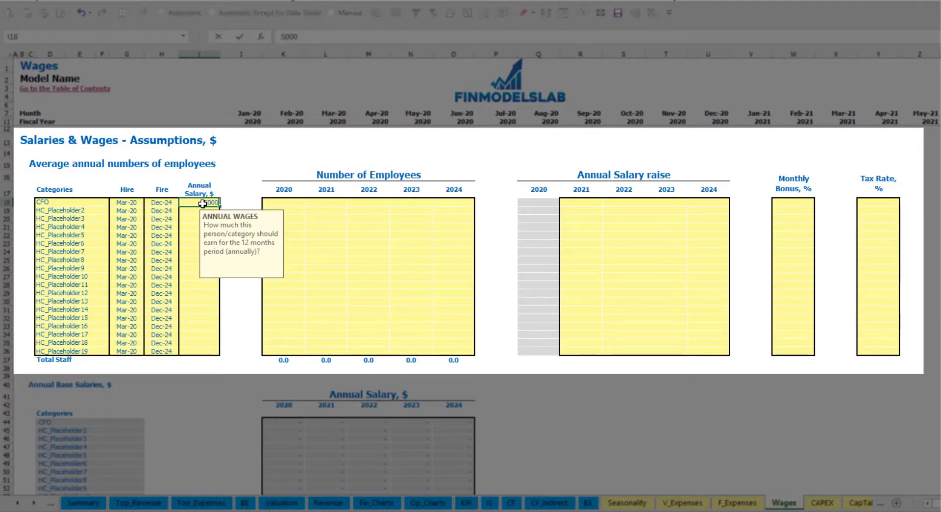
type("0,000")
key("Return")
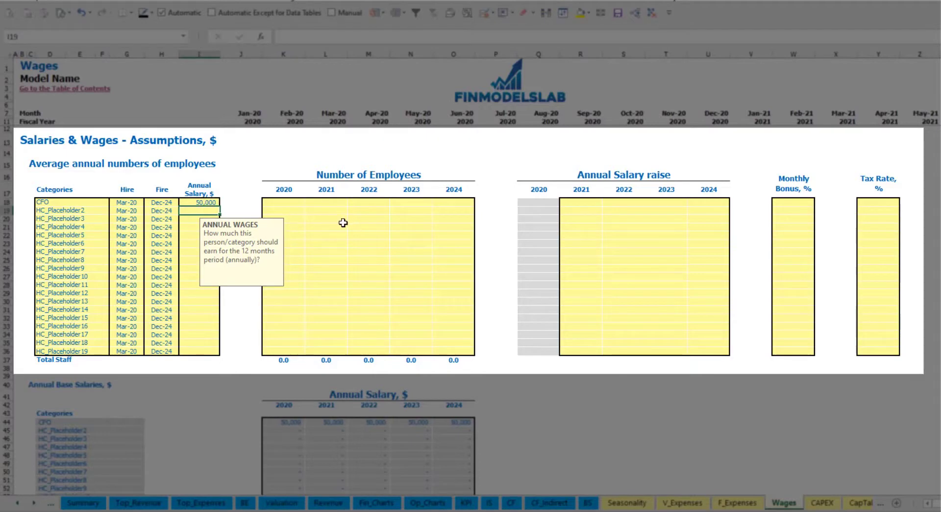
Set the CFO's number of employees to 1 for each year from 2020 to 2024.
left_click(295, 205)
type("1")
key("Tab")
type("1")
key("Tab")
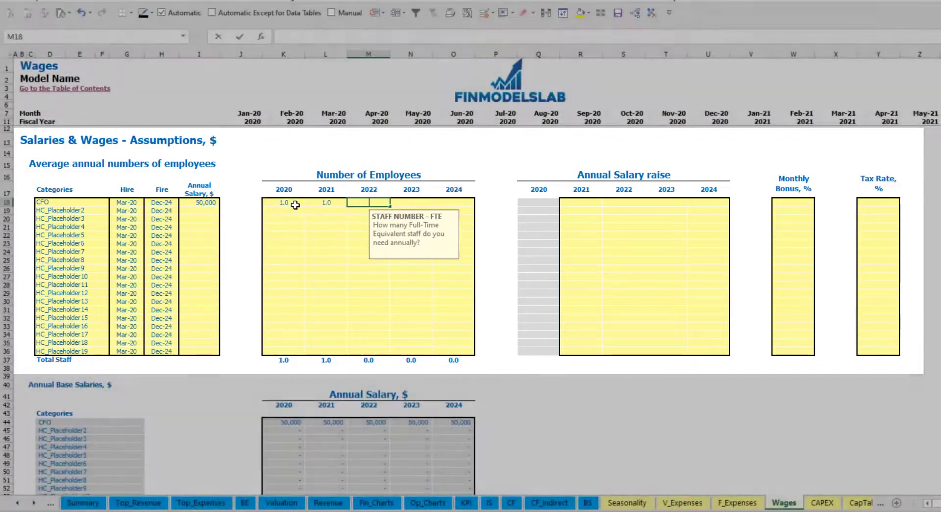
type("1")
key("Tab")
key("1")
key("Tab")
type("1")
key("Tab")
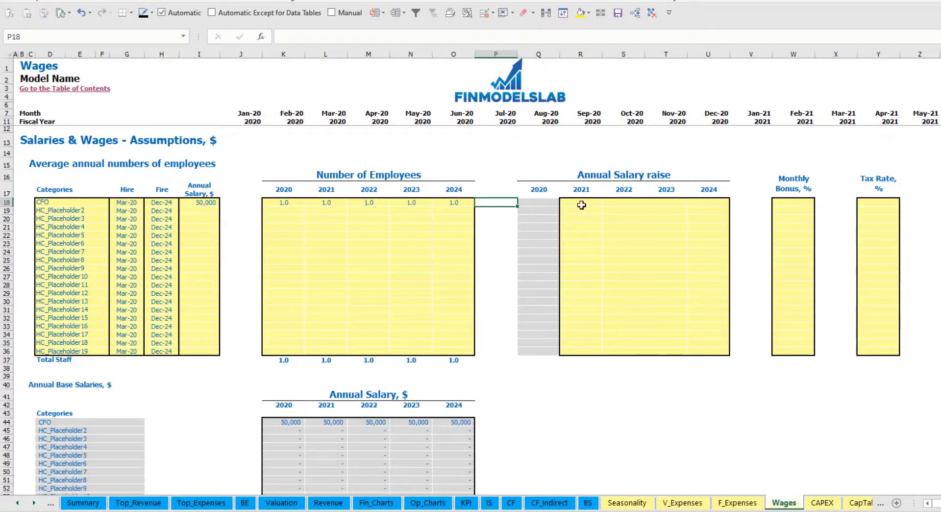
Examine the CFO's monthly headcount in the Total Staff Numbers table from Mar-20 through the last forecast month.
scroll(495, 287, "down", 3)
scroll(515, 263, "up", 3)
scroll(321, 301, "down", 13)
left_click(339, 262)
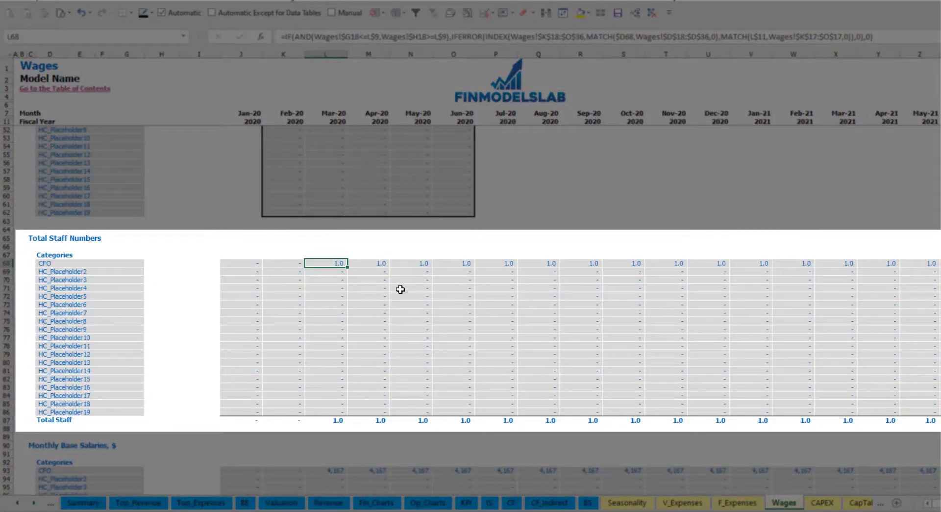
key("ctrl+Right")
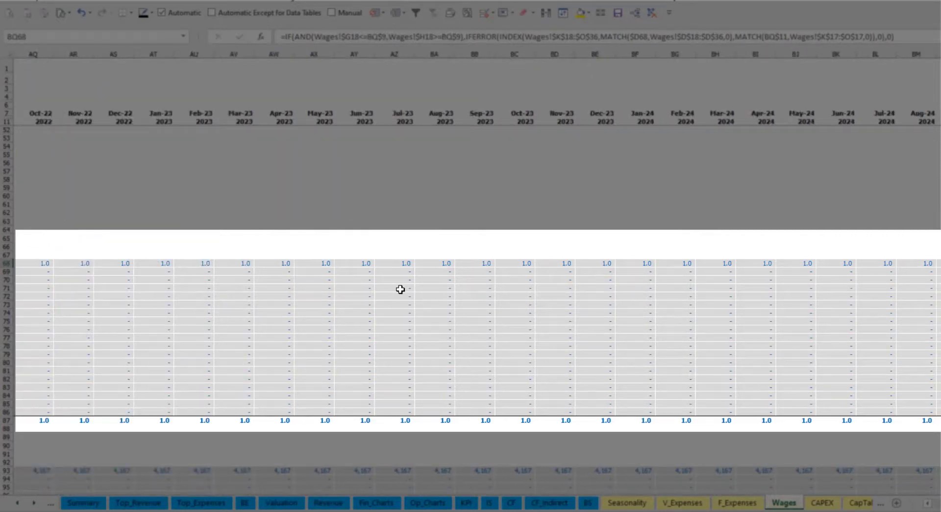
key("ctrl+Left")
key("ctrl+Left")
key("ctrl+Left")
Set the CFO's annual salary raise to 5% for 2021 and copy it across 2022 to 2024.
scroll(375, 343, "up", 13)
left_click(586, 203)
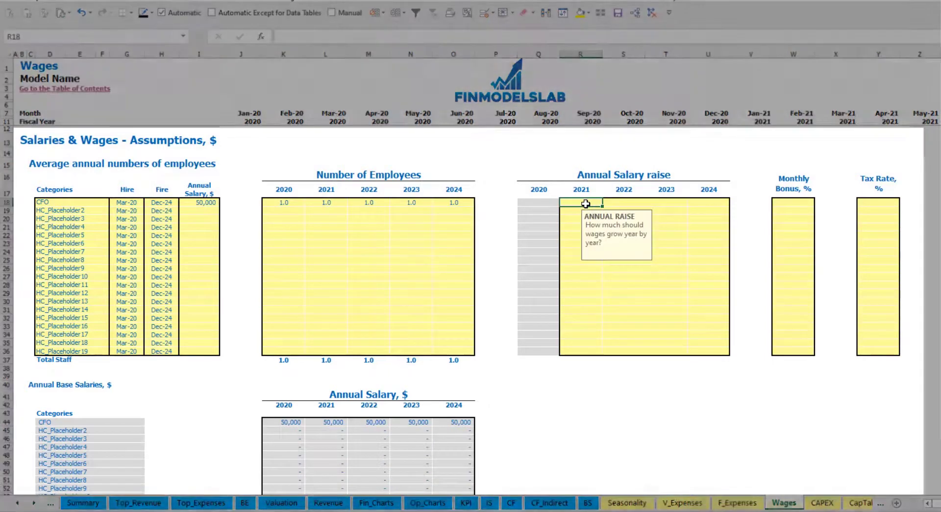
type("5")
key("Return")
key("Up")
key("ctrl+c")
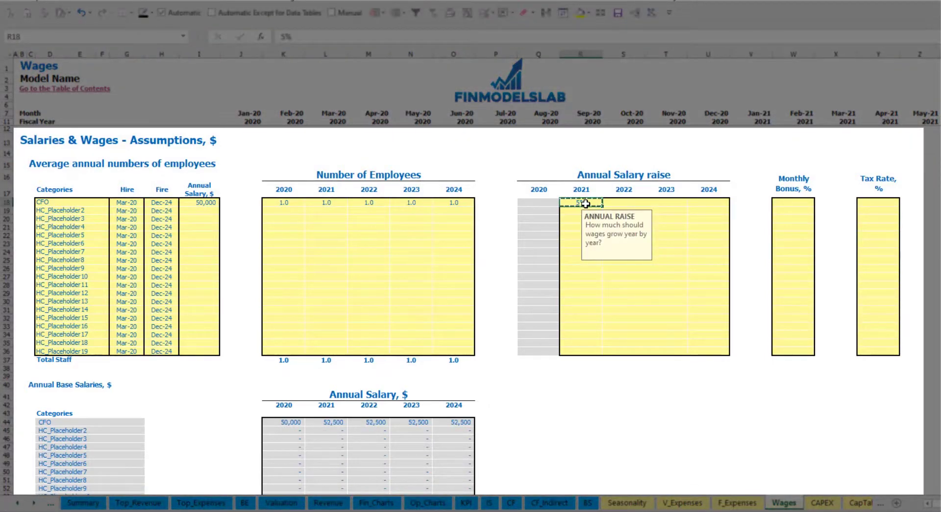
key("Right")
key("shift+Right")
key("shift+Right")
key("ctrl+v")
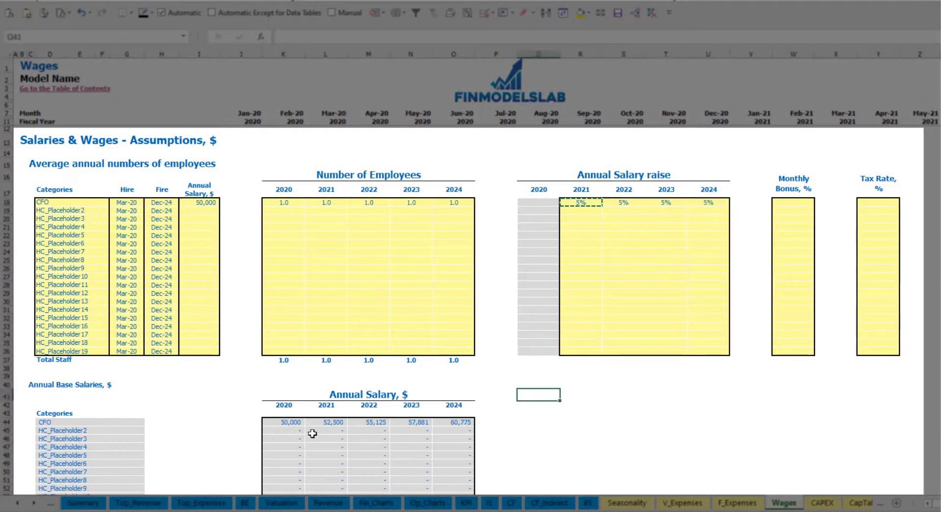
Compare the CFO's Annual Base Salaries and the 2021 salary formula with the starting salary and annual raises.
left_click_drag(294, 423, 429, 418)
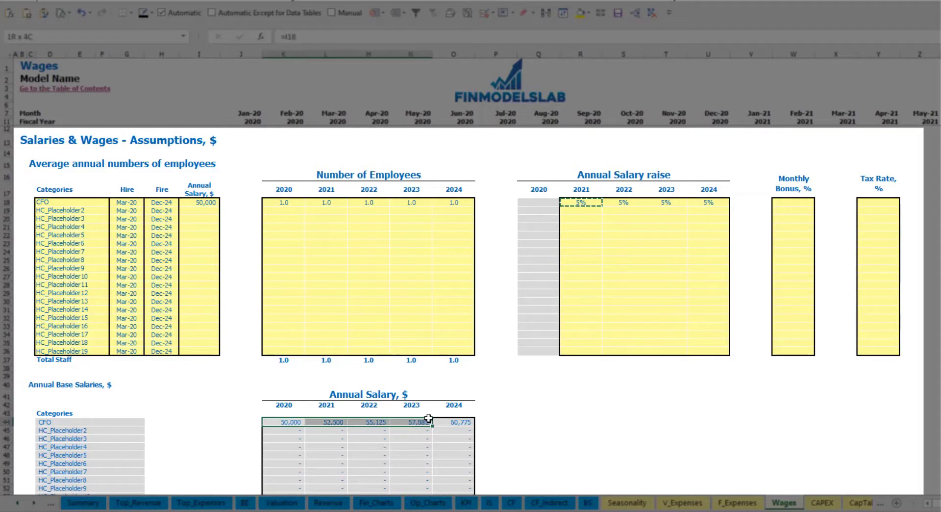
left_click(329, 430)
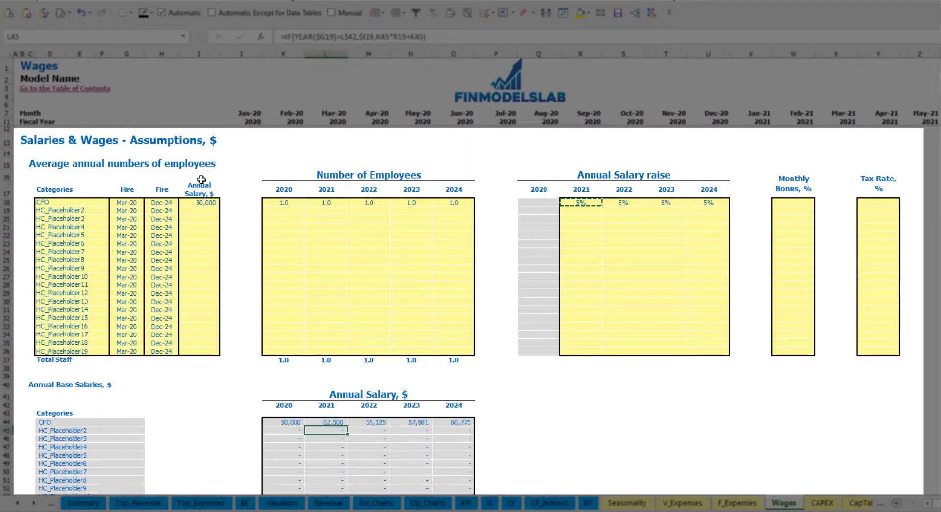
left_click(207, 204)
left_click_drag(594, 202, 705, 202)
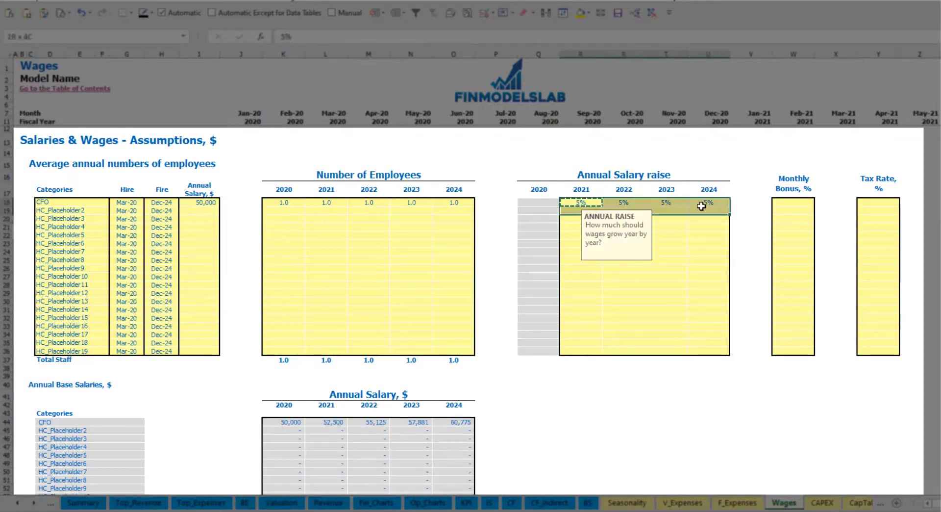
left_click(325, 421)
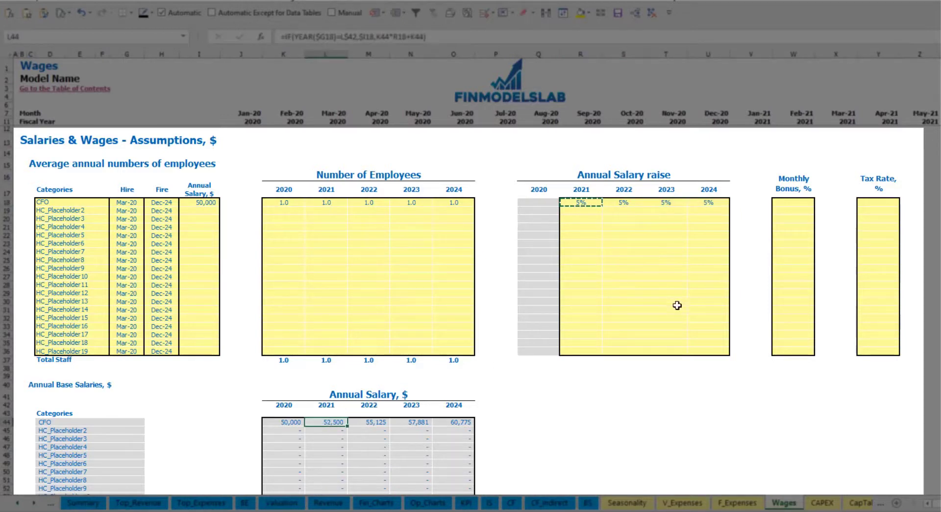
Set the CFO's monthly bonus to 10% and tax rate to 5%.
left_click(796, 202)
type("10")
key("Return")
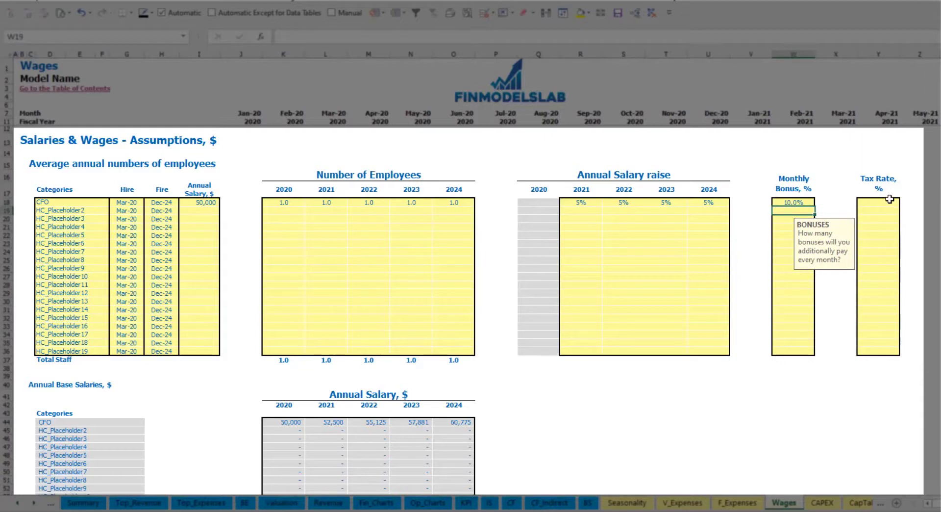
left_click(887, 201)
key("Return")
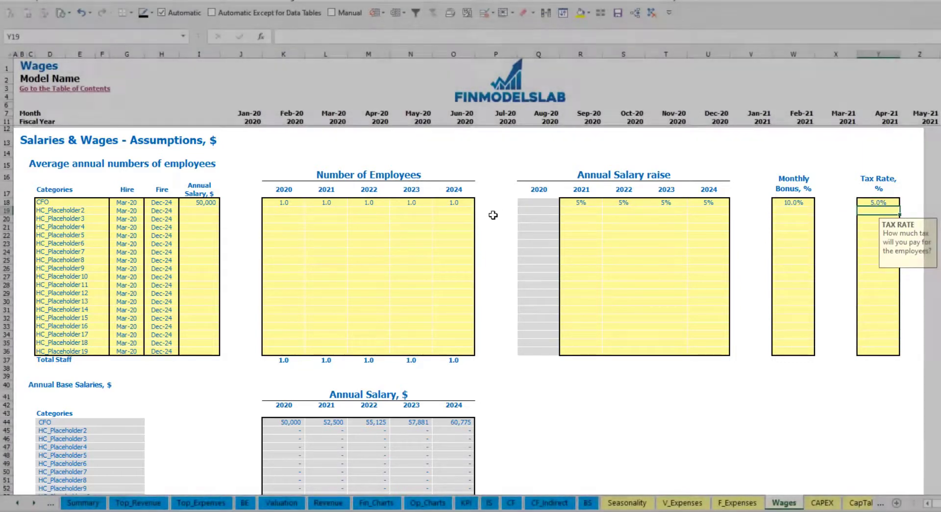
Inspect the CFO row in the Monthly Base Salaries table and its Mar-20 formula.
scroll(370, 310, "down", 13)
scroll(357, 323, "down", 3)
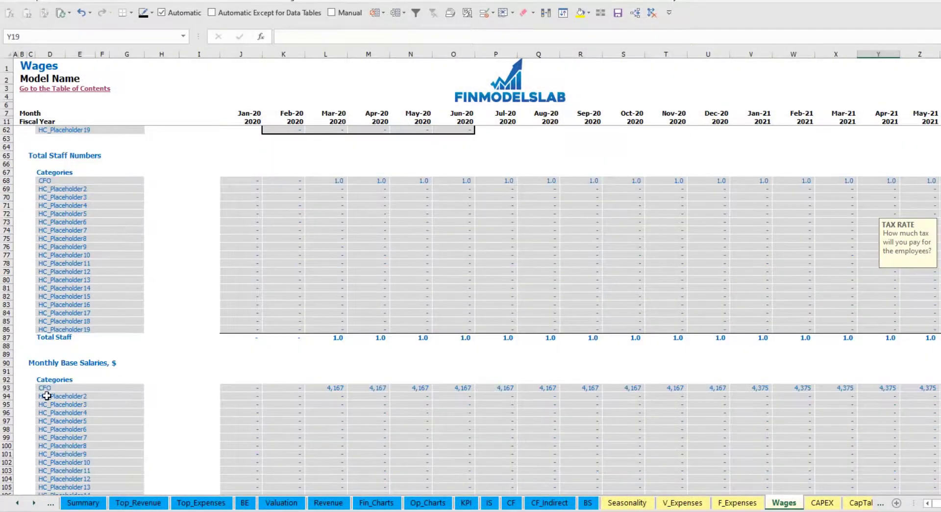
scroll(10, 389, "down", 3)
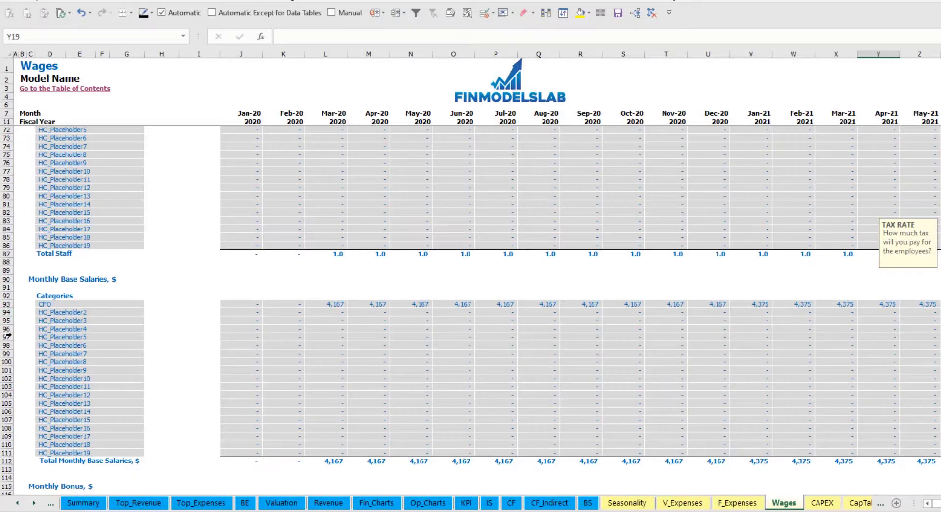
left_click(7, 305)
left_click(336, 303)
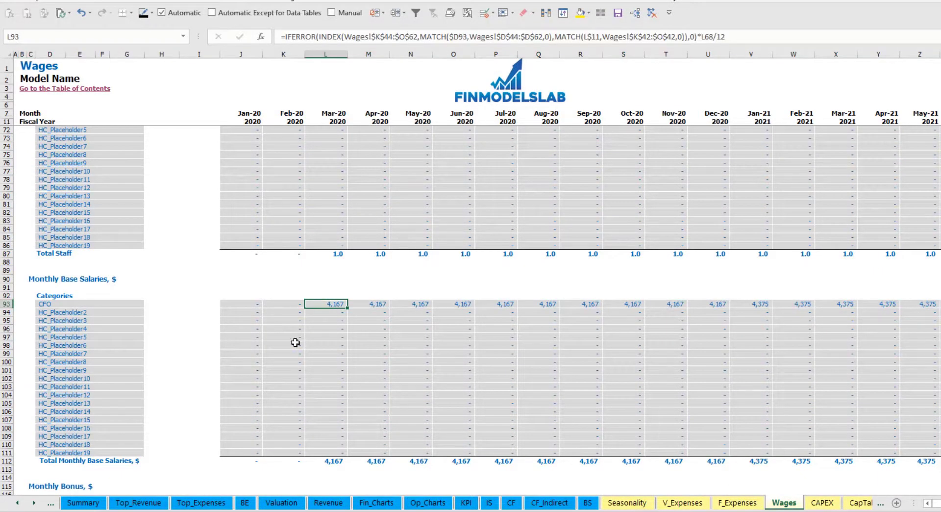
Inspect the CFO rows in the Monthly Bonus and Monthly Base Taxes tables, including the Mar-20 bonus formula.
scroll(305, 341, "down", 7)
left_click(7, 345)
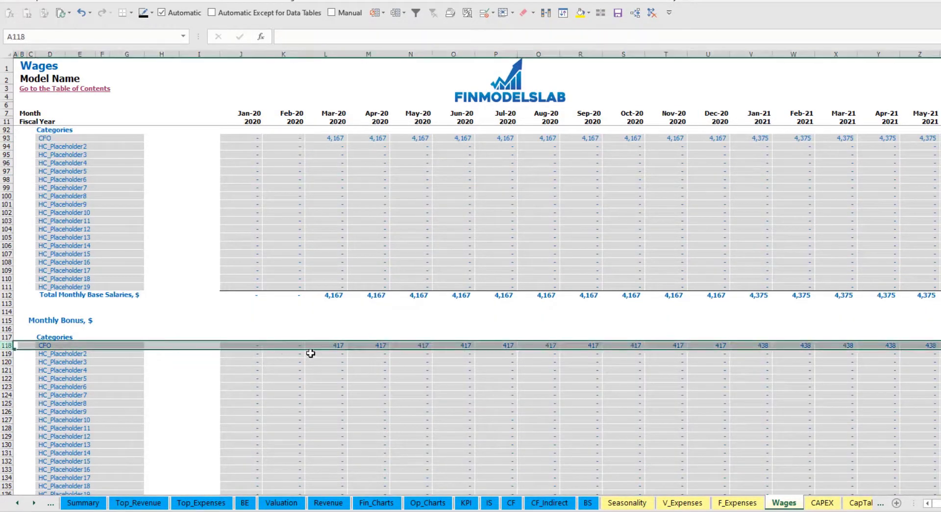
left_click(338, 346)
scroll(51, 358, "down", 7)
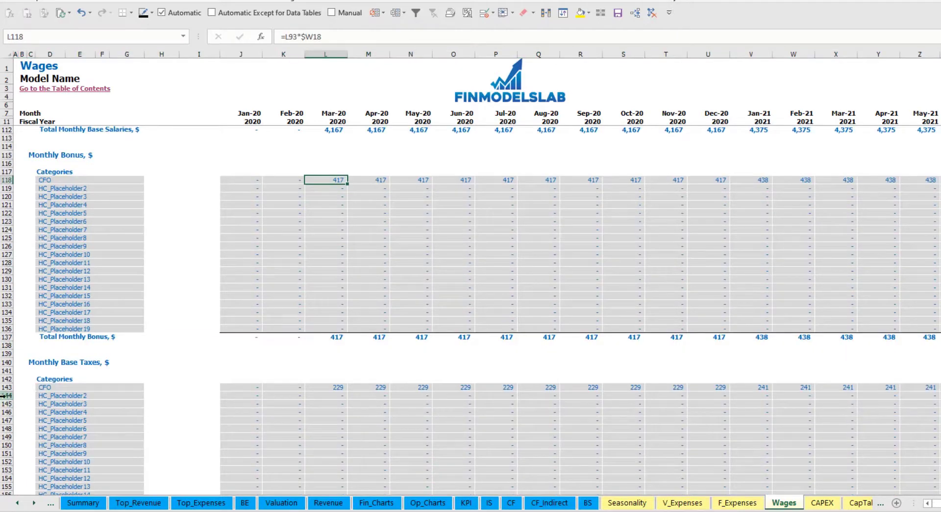
left_click(6, 386)
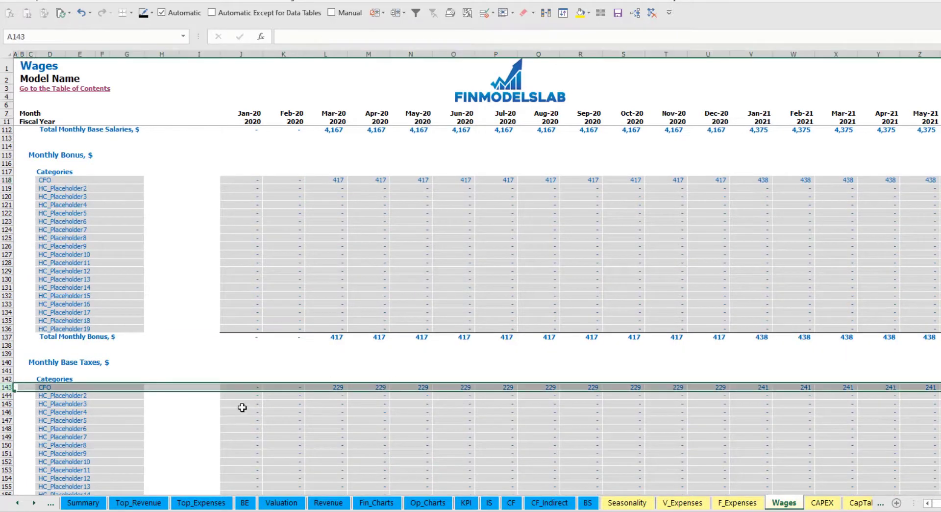
Name the second position in the wage assumptions Admin HC and set its hire date to Apr-20.
scroll(401, 368, "up", 20)
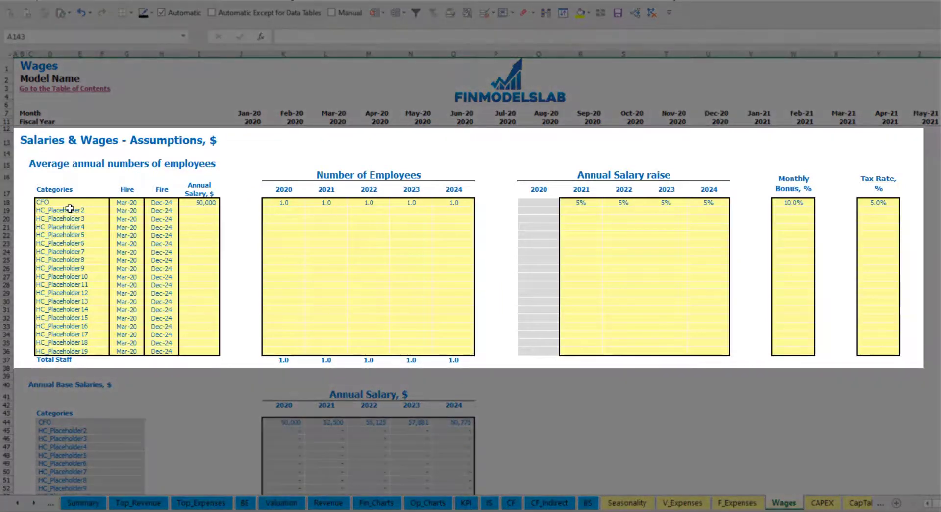
left_click(69, 210)
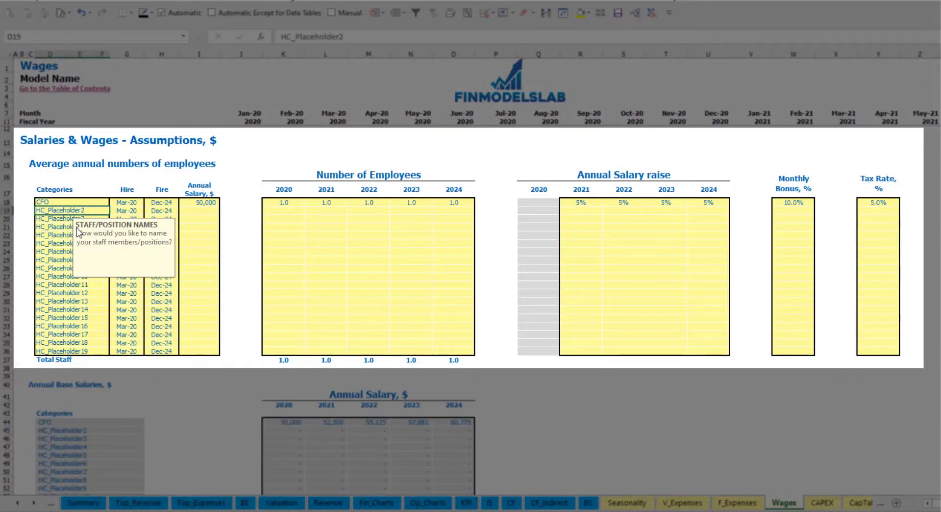
type("Admin")
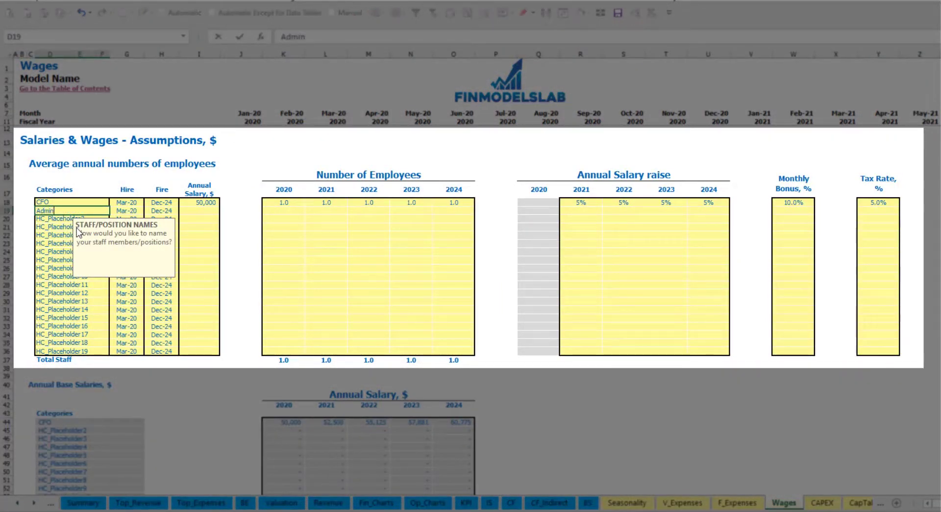
type(" HC")
key("Return")
left_click(133, 211)
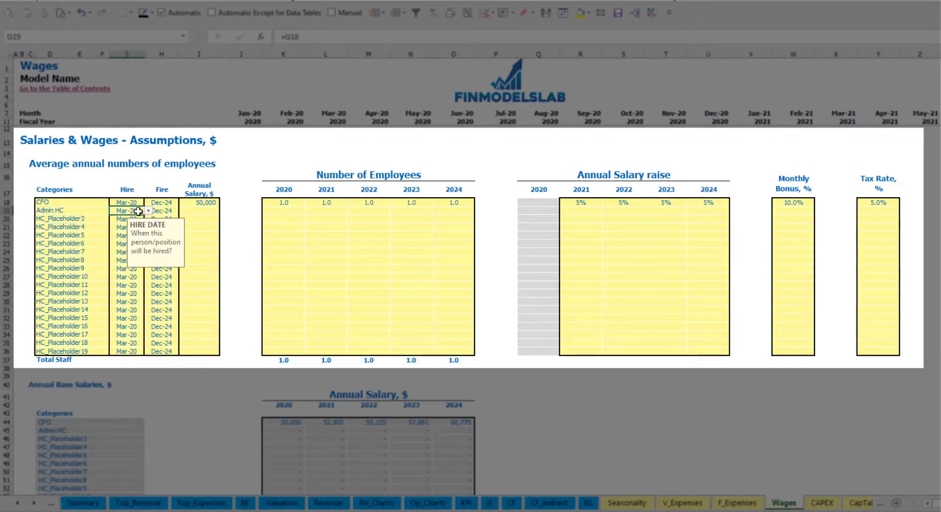
left_click(148, 210)
left_click(134, 227)
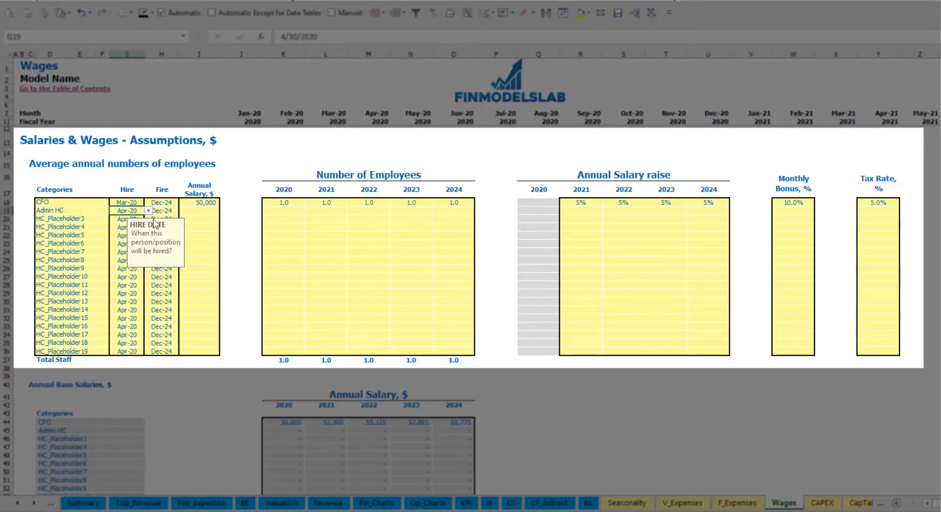
Check the Admin HC fire date and set the position's annual salary to 30,000.
left_click(170, 212)
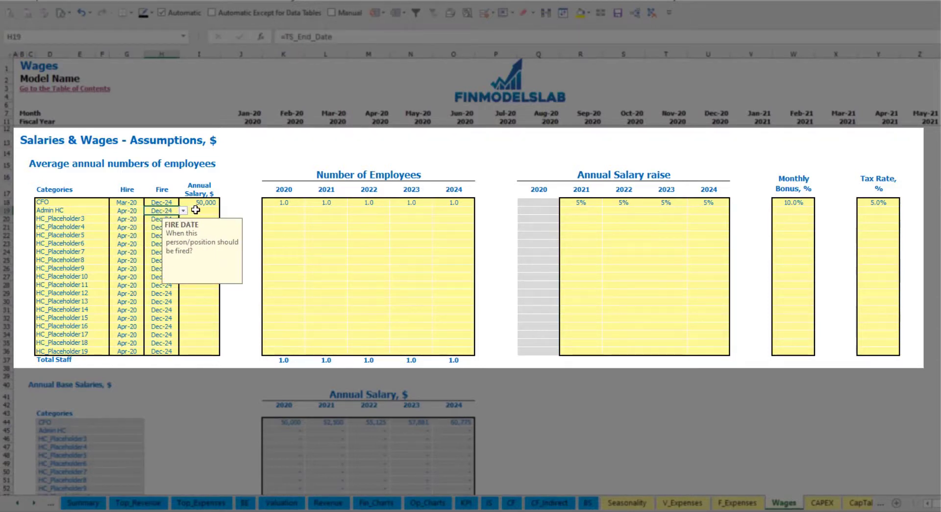
left_click(197, 209)
type("30,00")
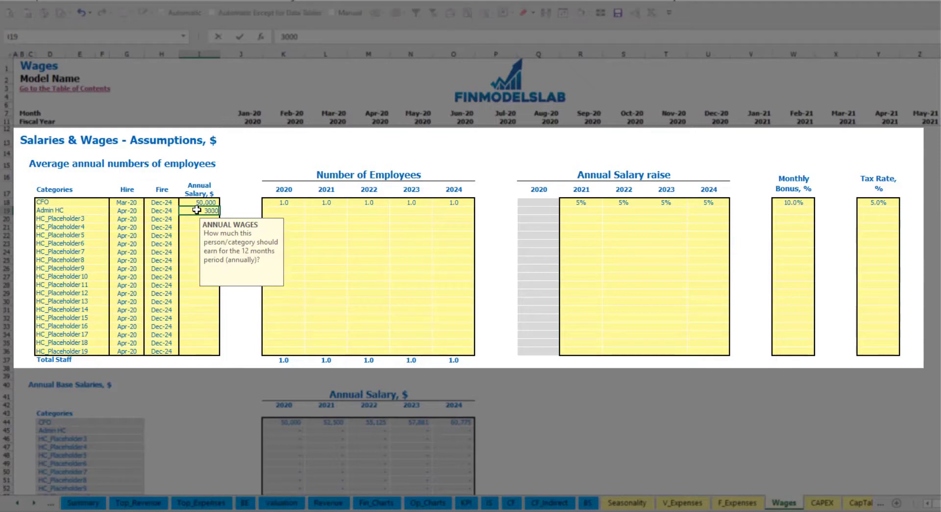
type("0")
Set the Admin HC number of employees to 2, 4, 6, 8 and 10 for 2020 through 2024.
left_click(292, 210)
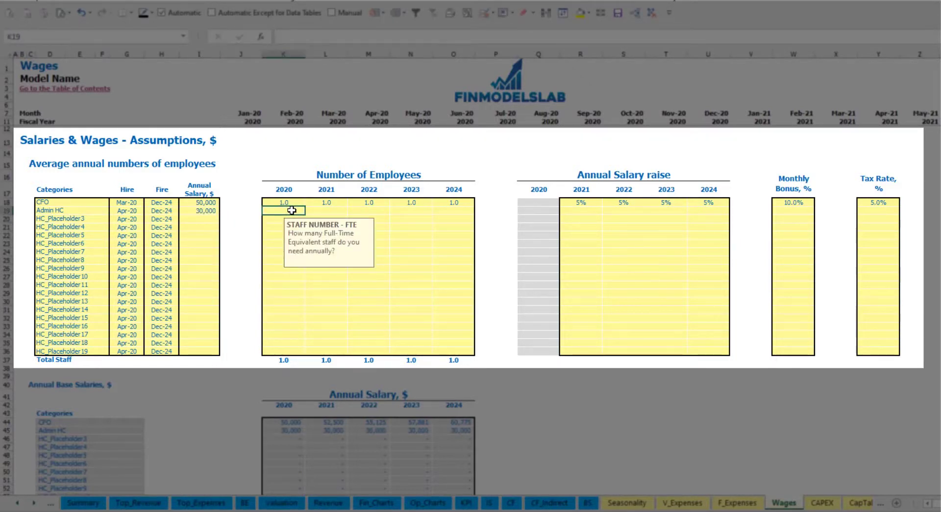
key("Tab")
type("4")
key("Tab")
type("6")
key("Tab")
type("8")
key("Tab")
key("Tab")
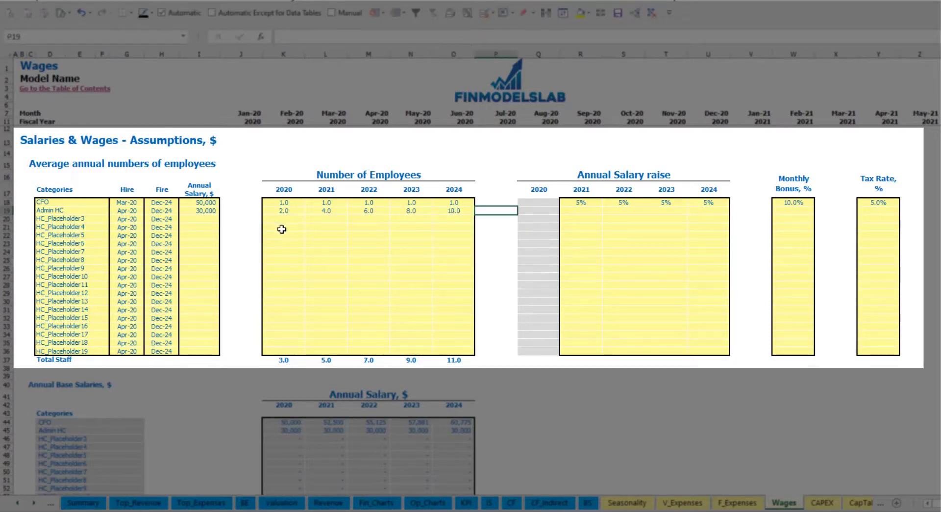
Set the Admin HC annual salary raise to 3% for 2021 and copy it across 2022 to 2024.
left_click(579, 210)
type("3")
key("Return")
key("Up")
key("ctrl+c")
key("Right")
key("shift+Right")
key("shift+Right")
key("ctrl+v")
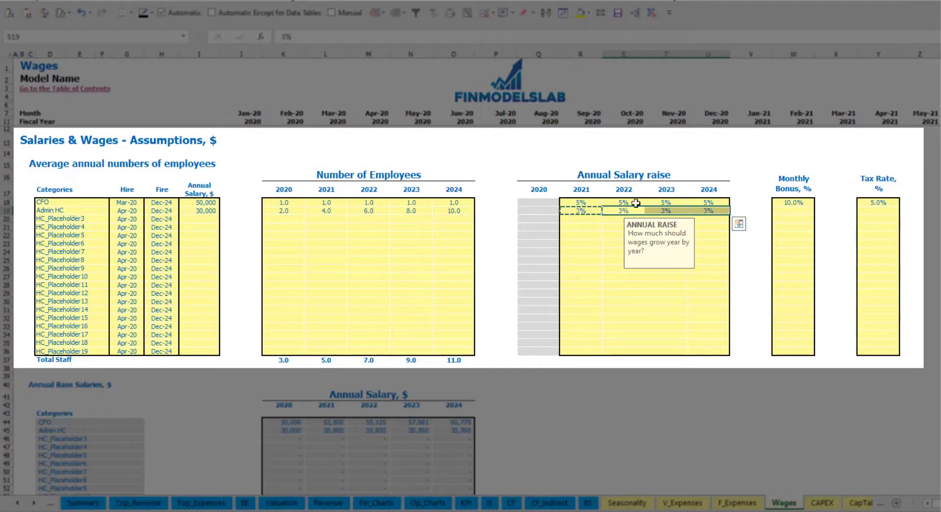
Set the Admin HC monthly bonus to 5% and tax rate to 5%.
left_click(806, 214)
type("5")
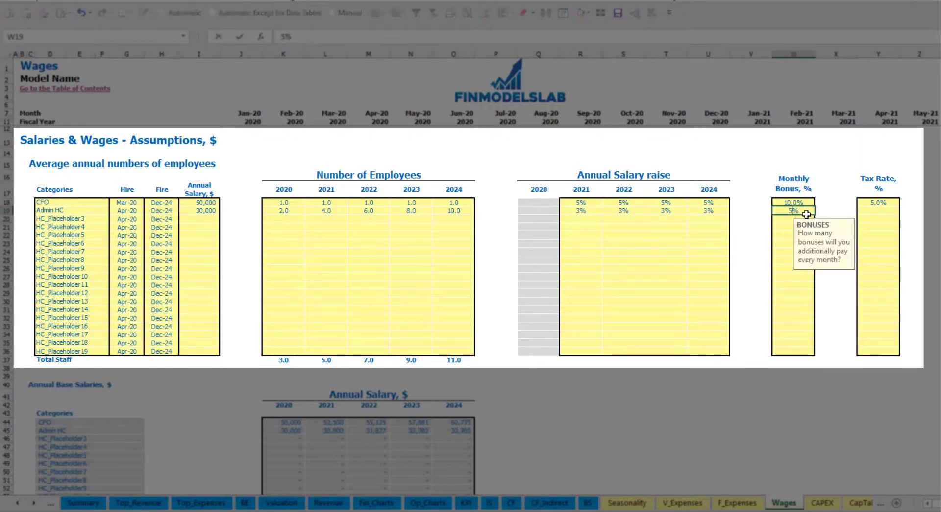
key("Tab")
key("Tab")
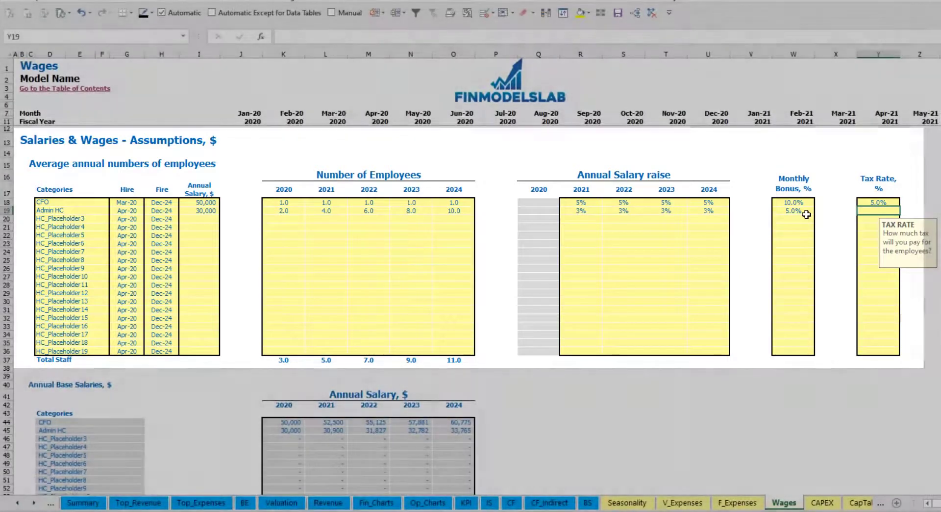
type("5")
key("Return")
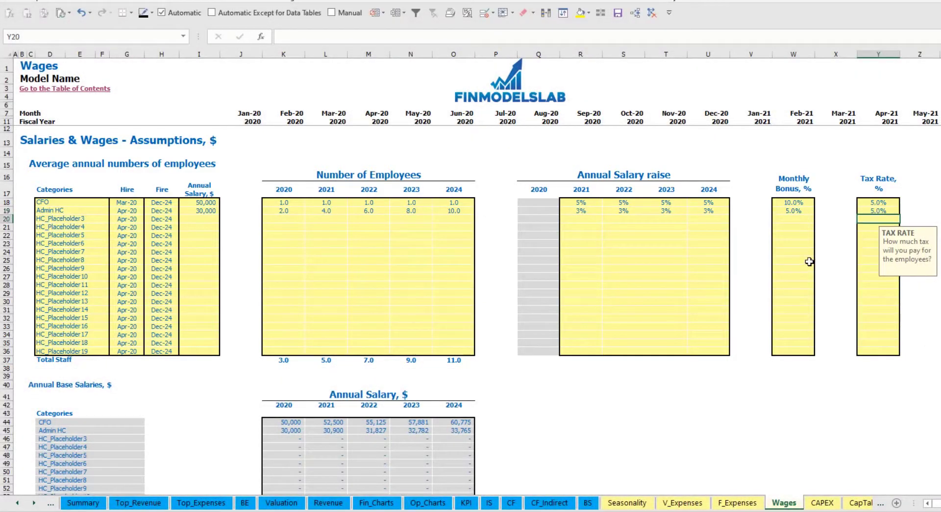
Examine the Admin HC row in the Total Staff Numbers table month by month from Apr-20 through the following years.
scroll(360, 305, "down", 13)
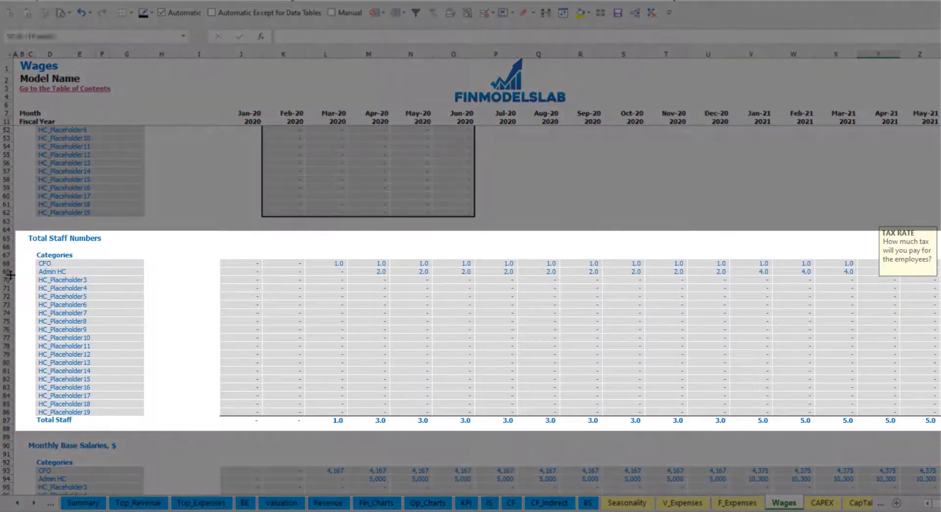
left_click(9, 271)
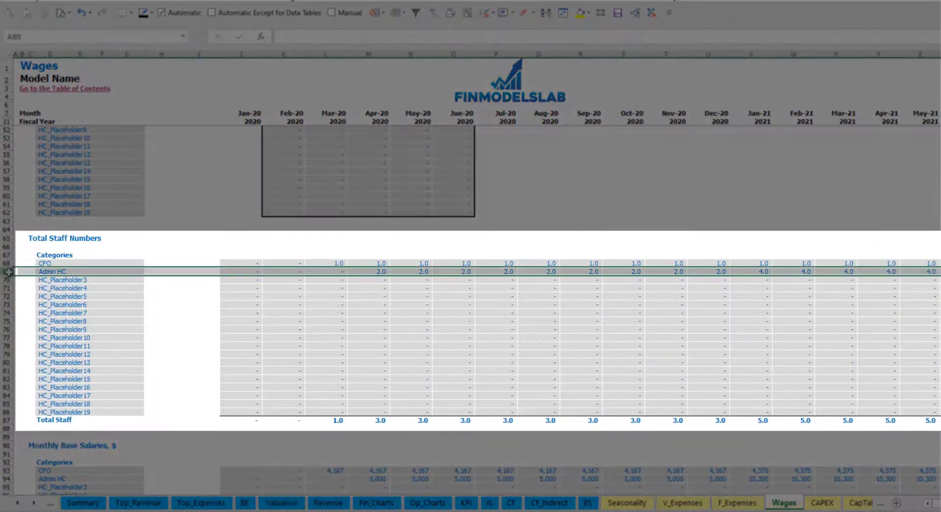
left_click(378, 271)
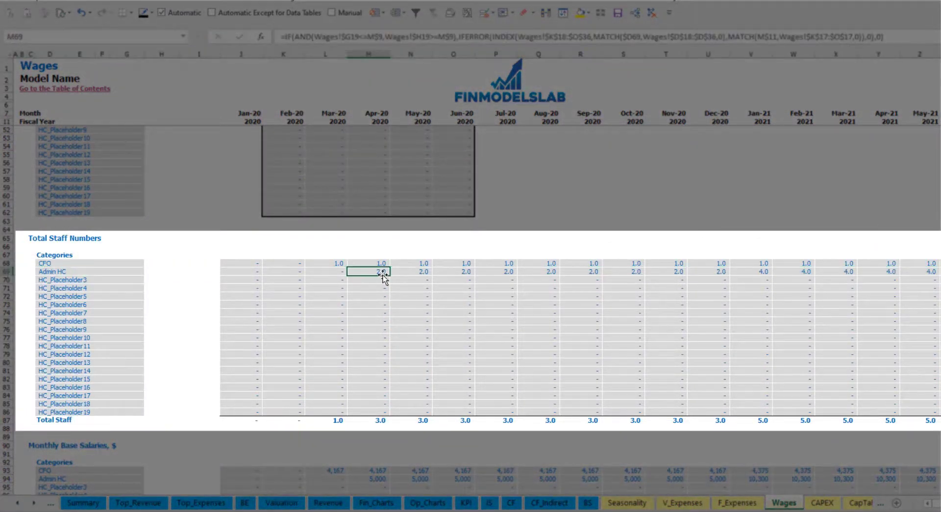
left_click_drag(390, 275, 724, 272)
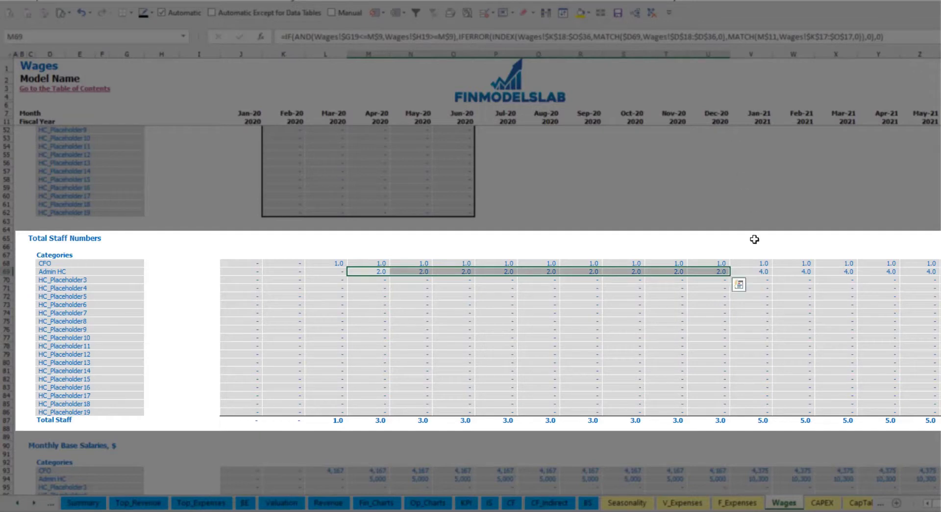
left_click(766, 271)
left_click_drag(767, 270, 939, 271)
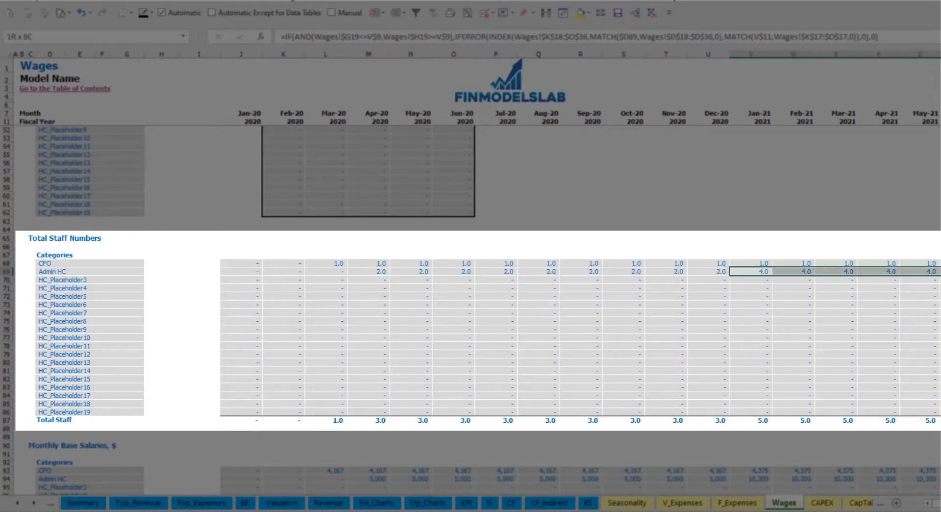
scroll(476, 294, "right", 8)
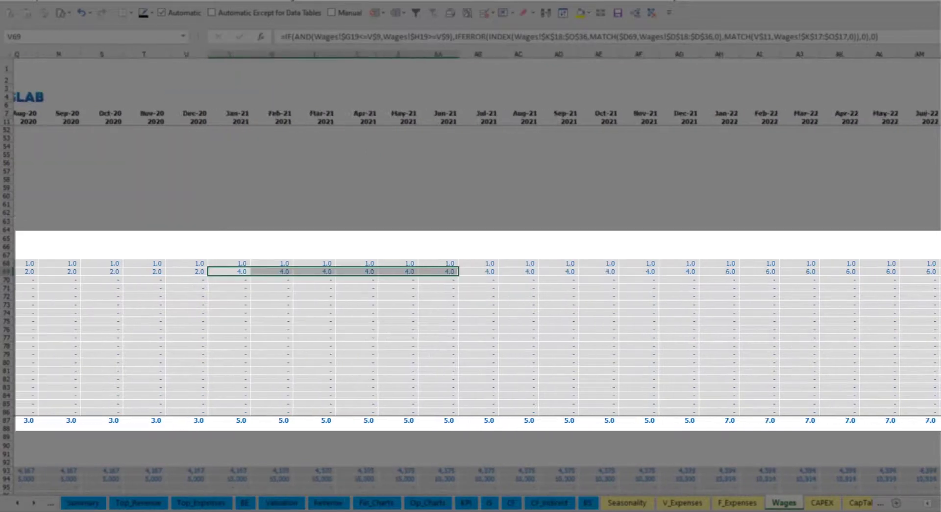
left_click(863, 273)
scroll(476, 294, "right", 5)
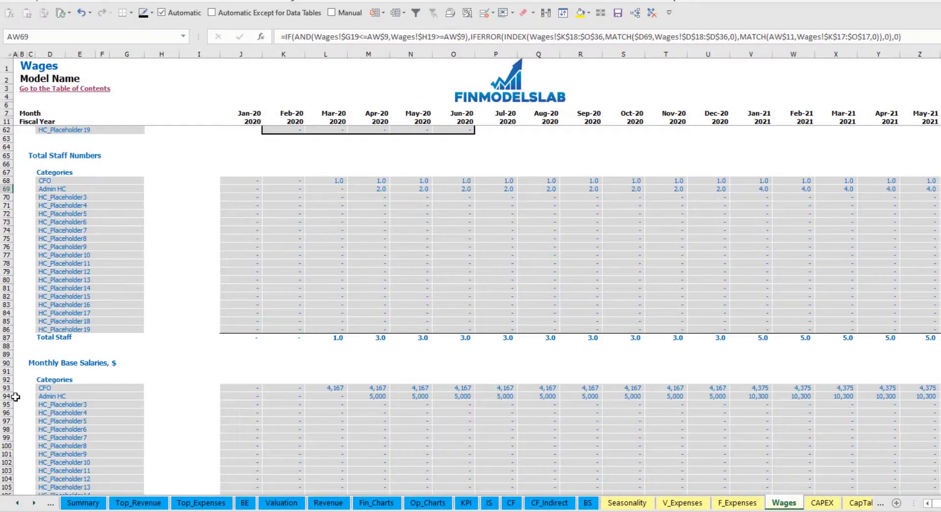
Compare the Admin HC monthly base salaries for Apr-20 and May-21 with the staff numbers for the same months.
left_click(7, 396)
left_click(372, 396)
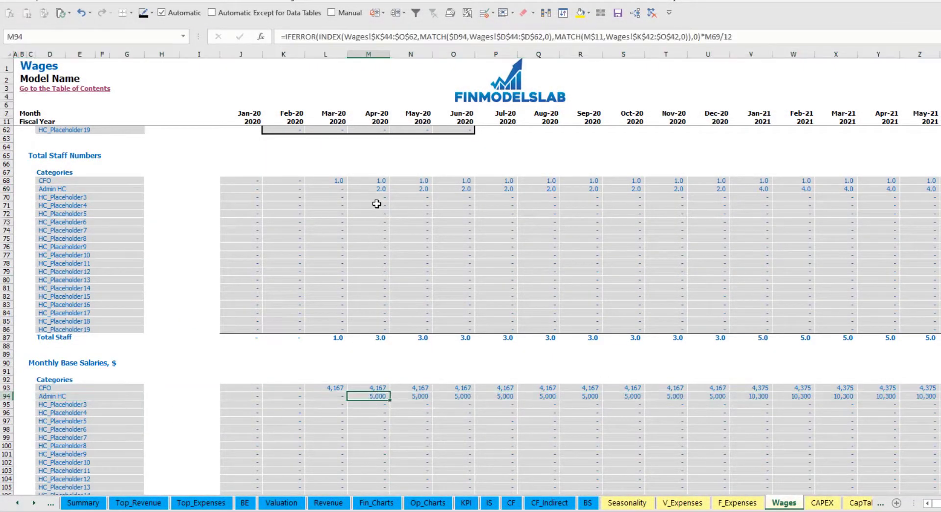
left_click(376, 189)
left_click(920, 189)
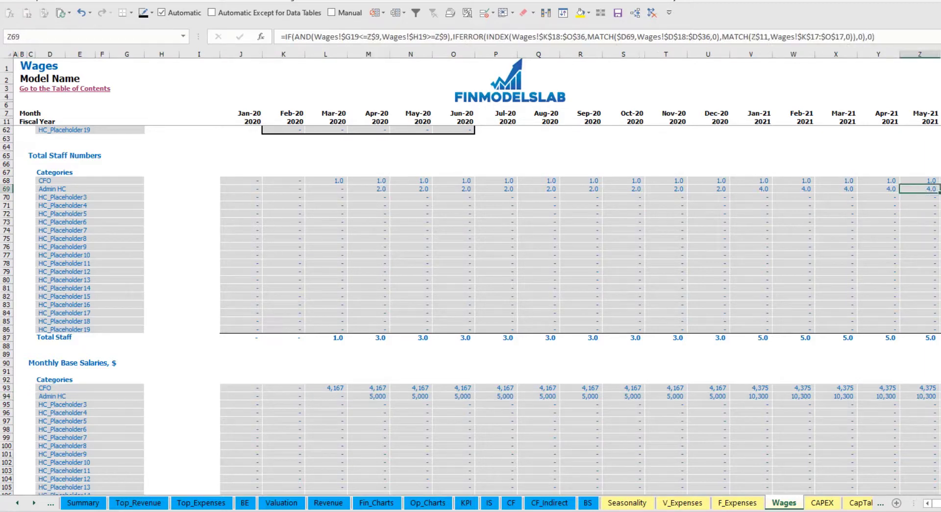
left_click(934, 396)
Review the Admin HC rows and totals in the Monthly Bonus and Monthly Base Taxes tables.
scroll(750, 422, "down", 10)
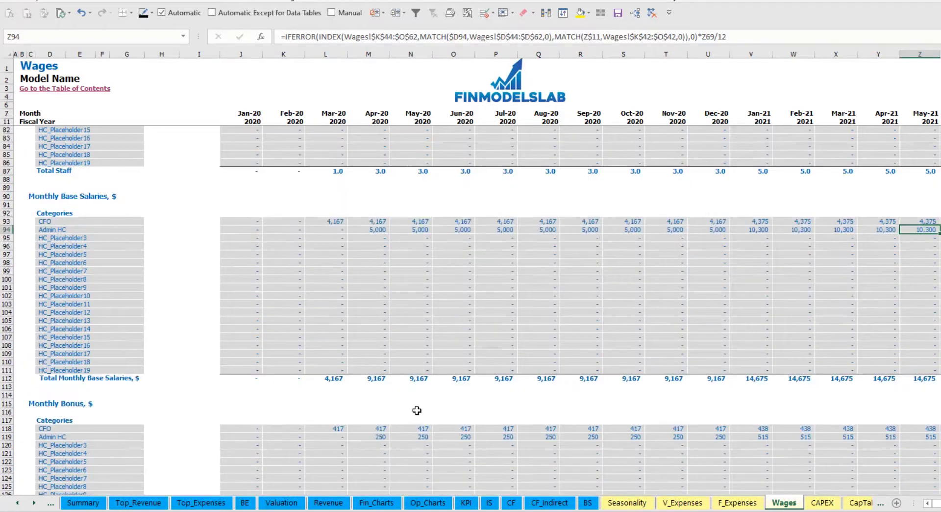
scroll(325, 365, "down", 7)
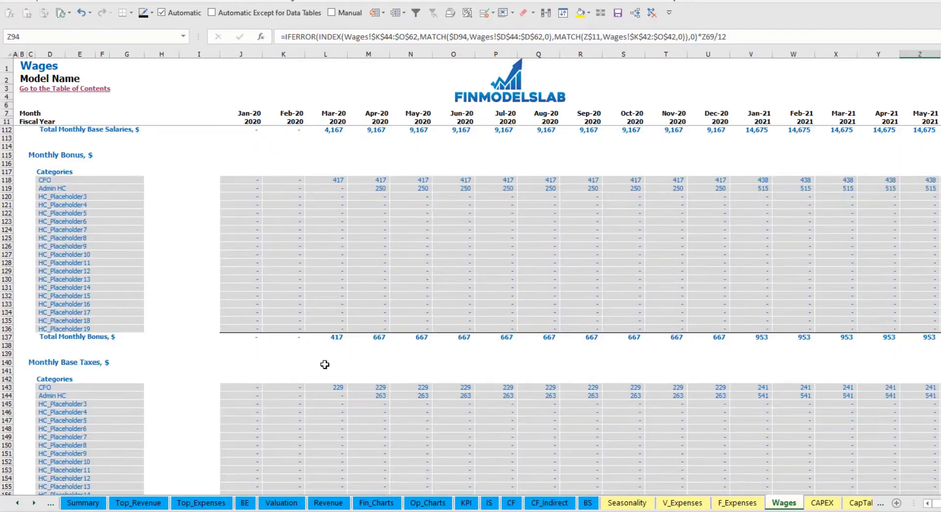
scroll(221, 384, "down", 3)
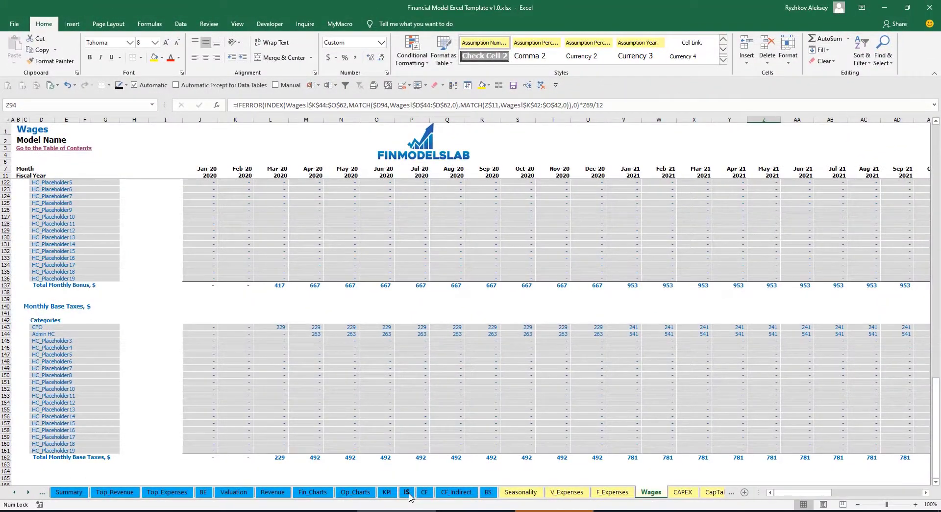
Open the Income Statement sheet, expand the Salary and Wages group and inspect its CFO and Admin HC rows.
left_click(407, 492)
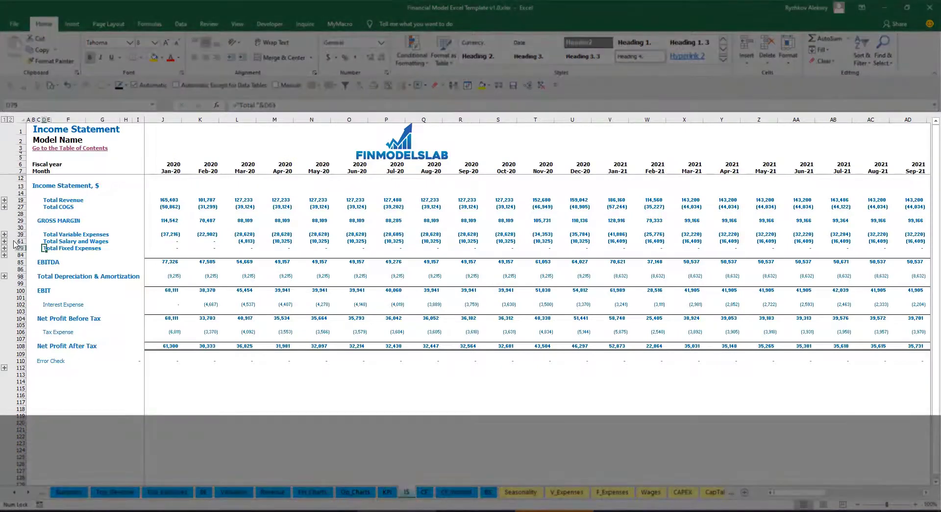
left_click(4, 241)
left_click(157, 255)
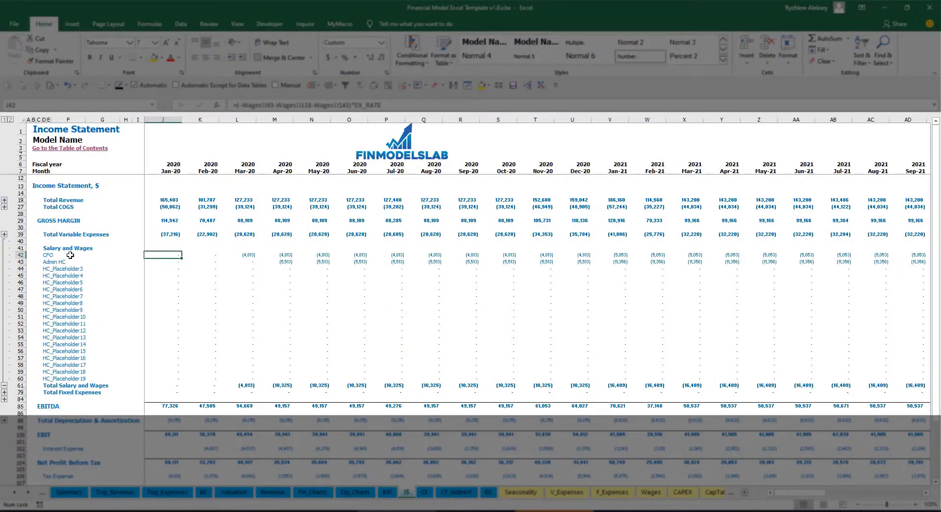
left_click_drag(49, 253, 49, 378)
left_click(84, 261)
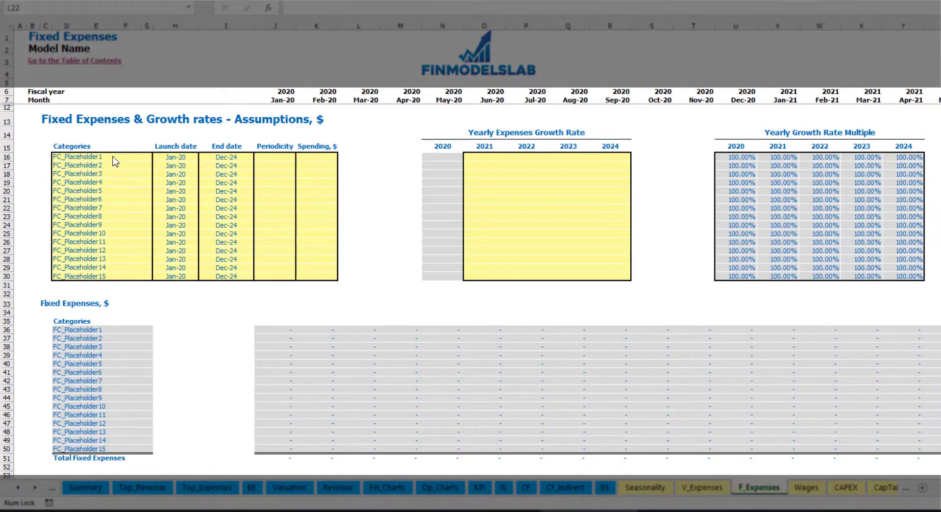
Name the first fixed expense Utilities, set its launch date to Mar-20 and check its end date.
left_click(103, 156)
type("Utilities")
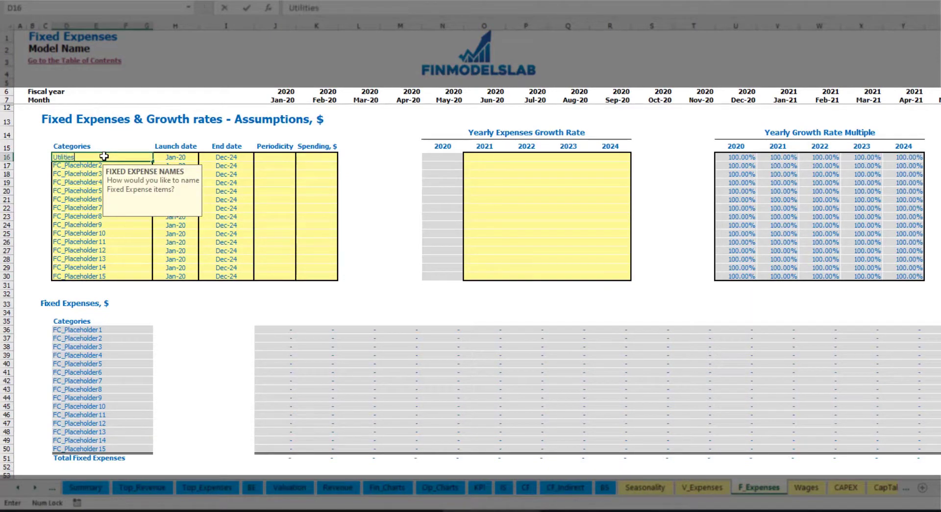
key("Return")
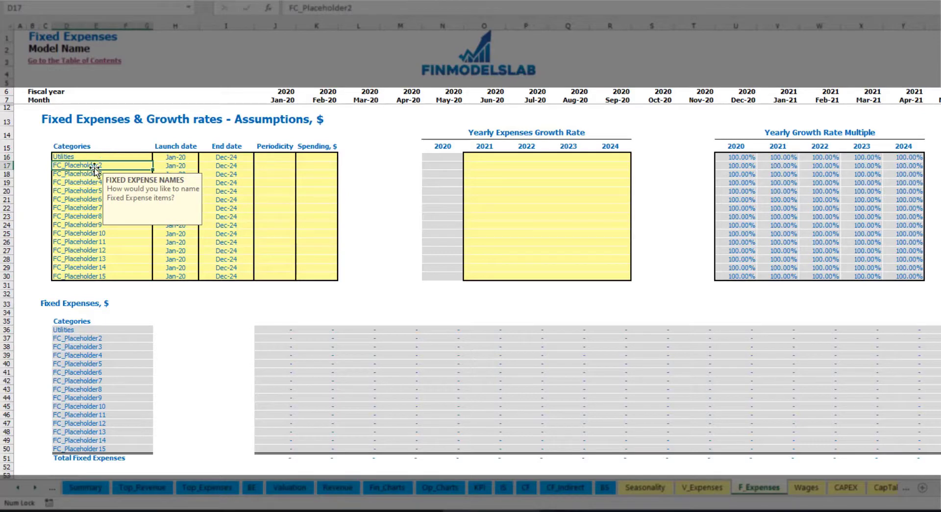
left_click(181, 156)
left_click(202, 157)
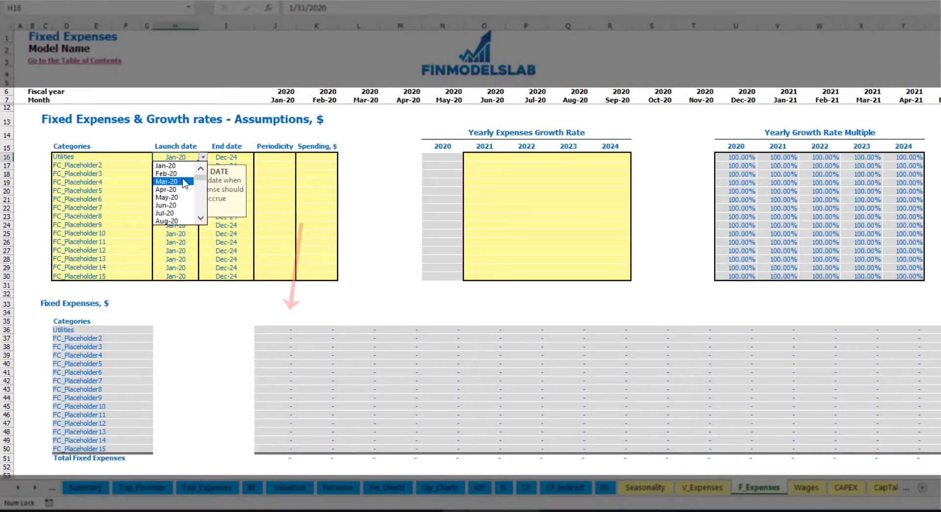
left_click(167, 182)
left_click(236, 156)
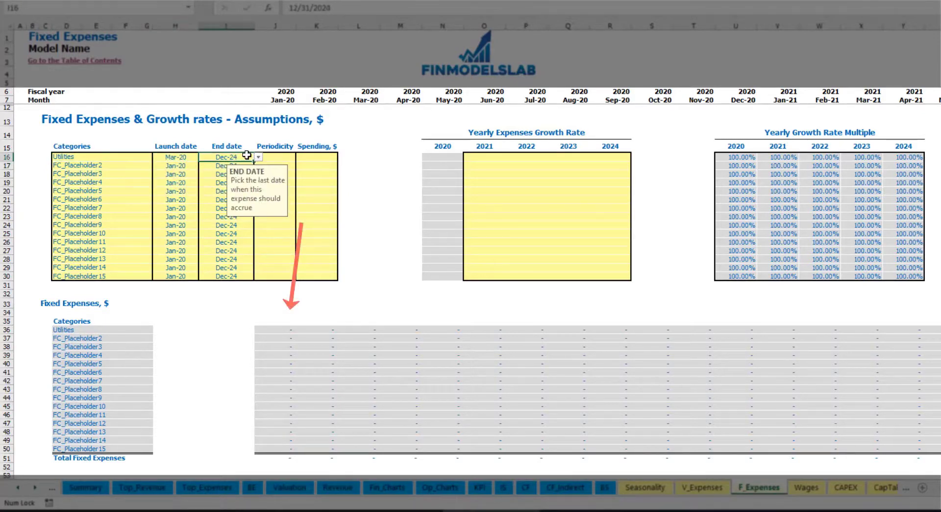
Set the Utilities expense's periodicity to Daily and its spending to 50.
left_click(282, 101)
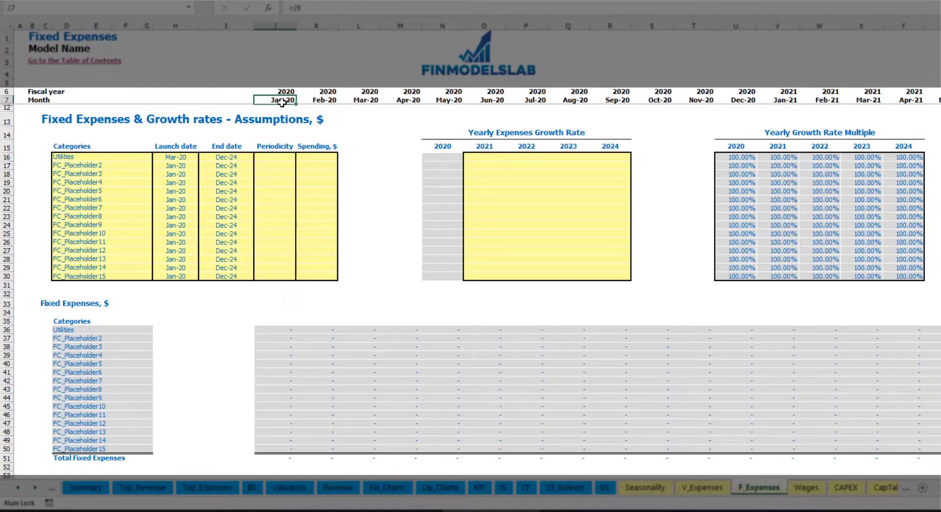
key("ctrl+Right")
key("ctrl+Left")
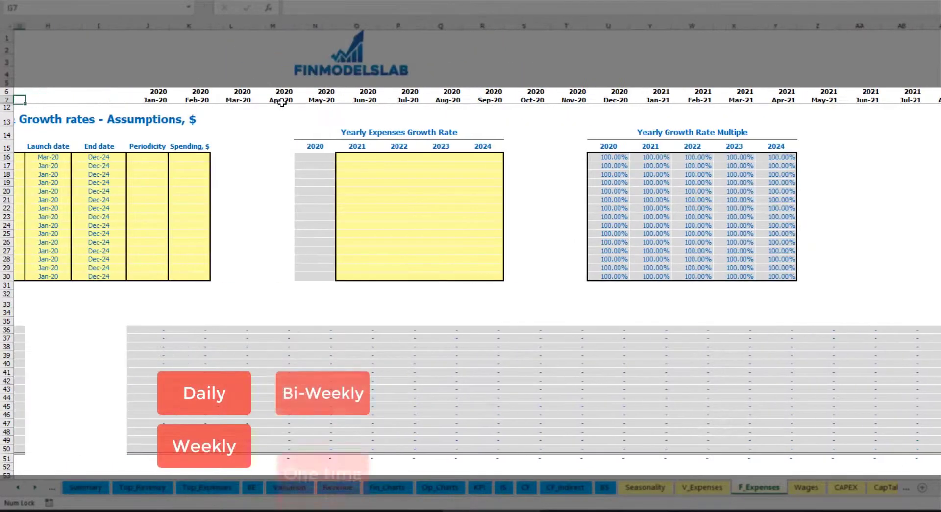
left_click(293, 158)
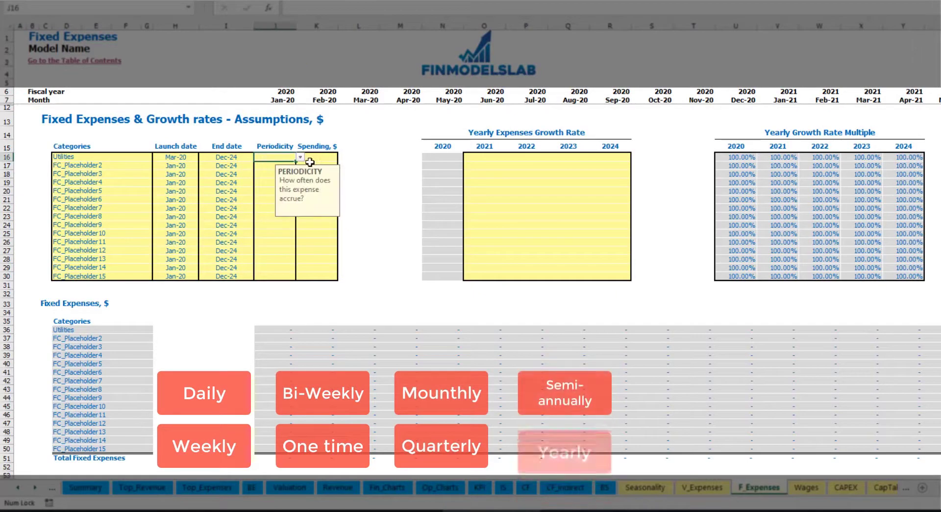
left_click(300, 157)
left_click(289, 172)
key("Tab")
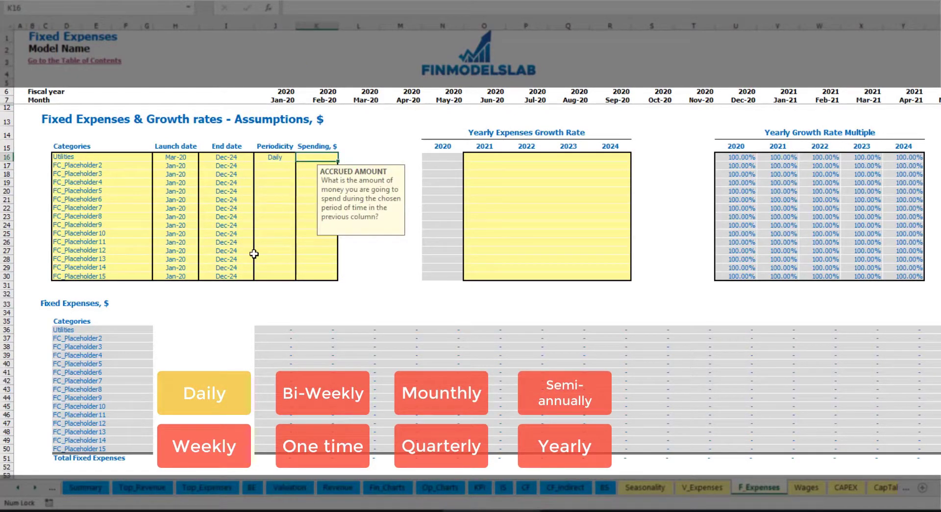
type("50")
key("Return")
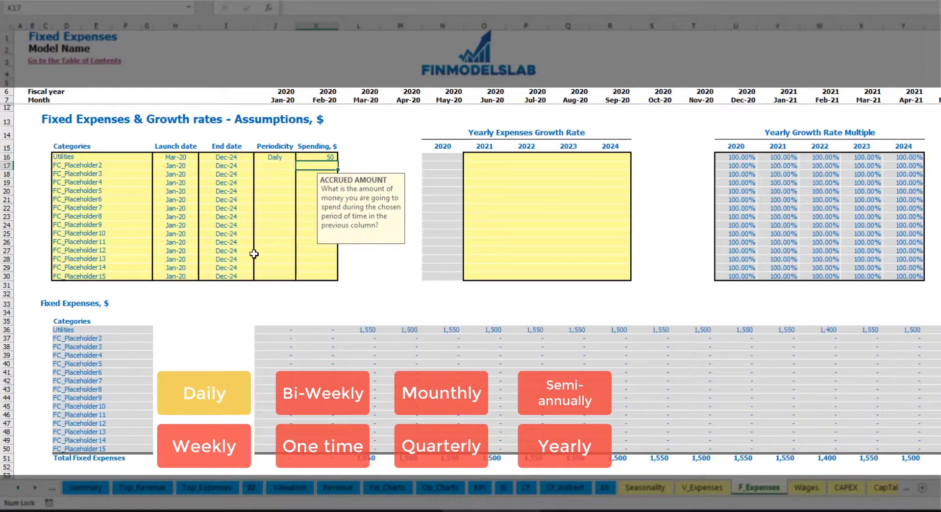
Compare the calculated monthly Utilities expenses for Mar-20, Apr-20 and May-20 in the Fixed Expenses table.
left_click(365, 331)
left_click(410, 330)
left_click(455, 330)
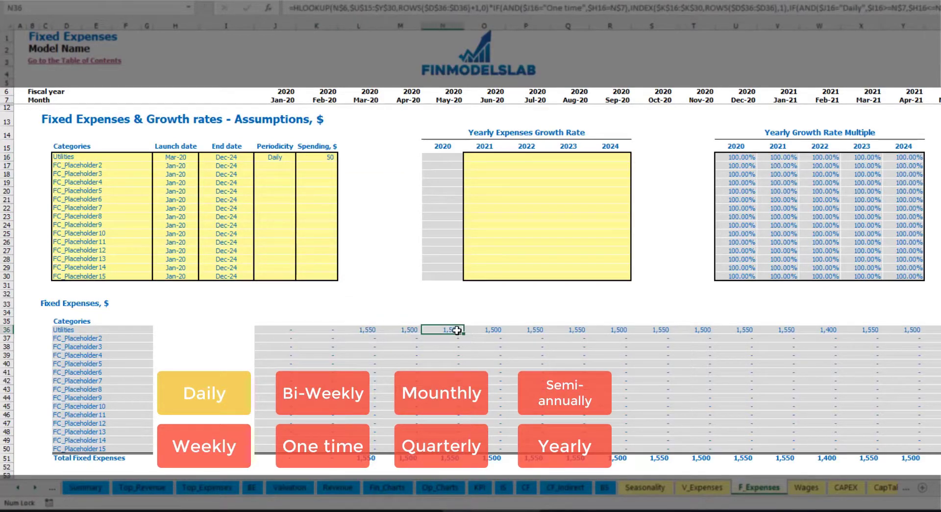
left_click(368, 329)
left_click(394, 331)
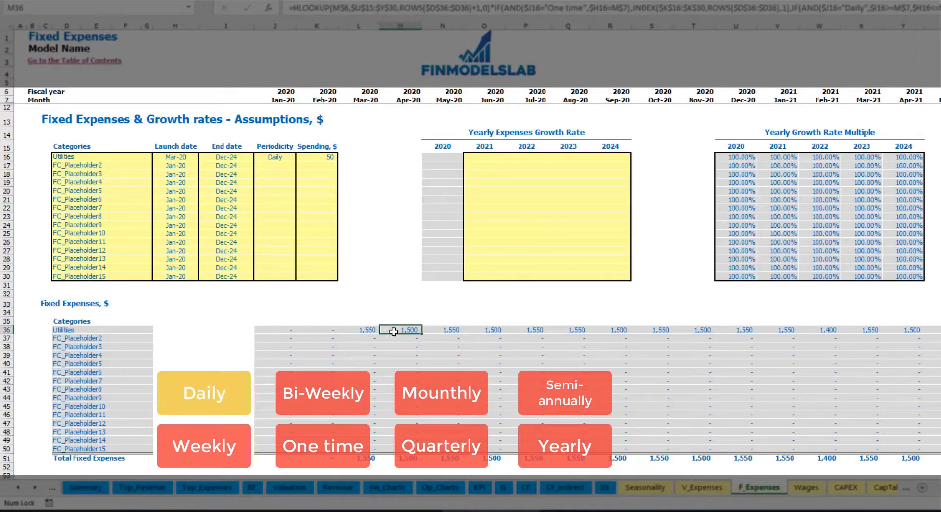
left_click(365, 99)
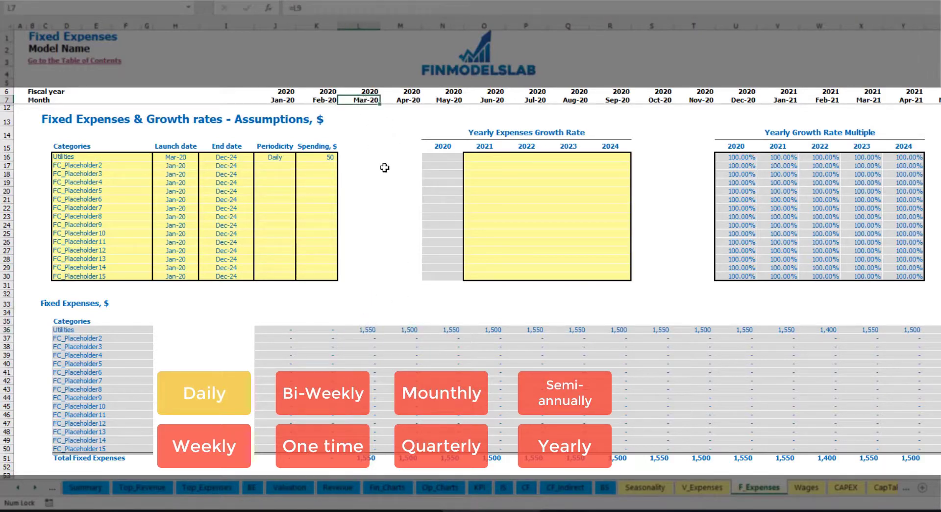
left_click(371, 331)
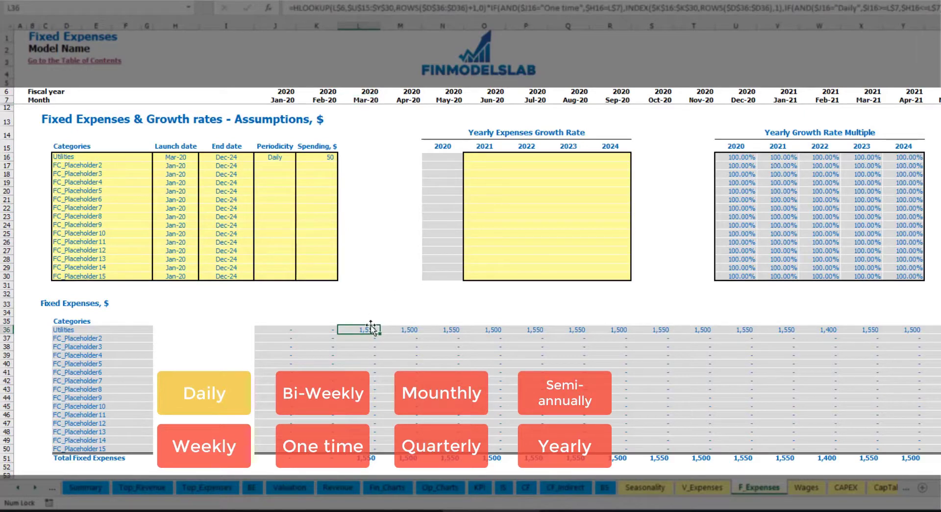
left_click(409, 330)
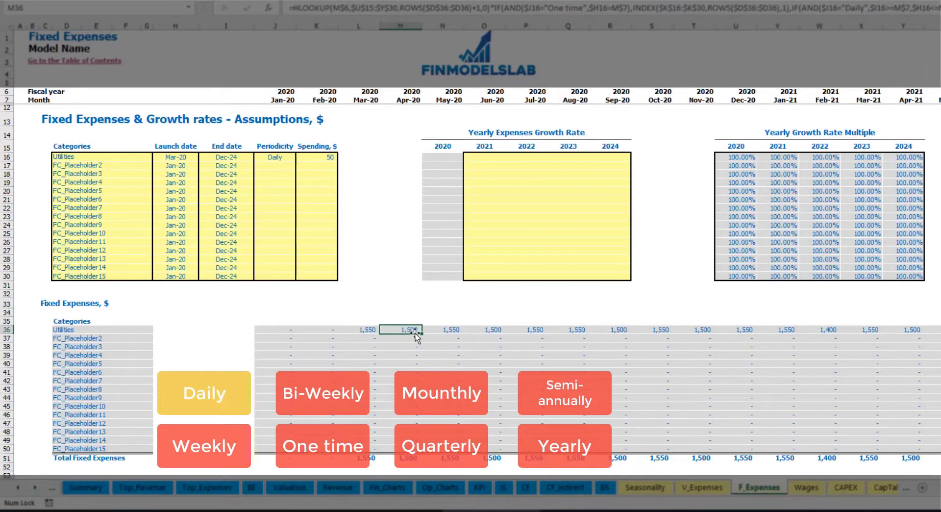
Set the Utilities yearly expenses growth rate to 5% for each year from 2021 to 2024.
left_click(491, 159)
type("5%")
key("Return")
key("Up")
key("ctrl+c")
key("Right")
key("shift+Right")
key("shift+Right")
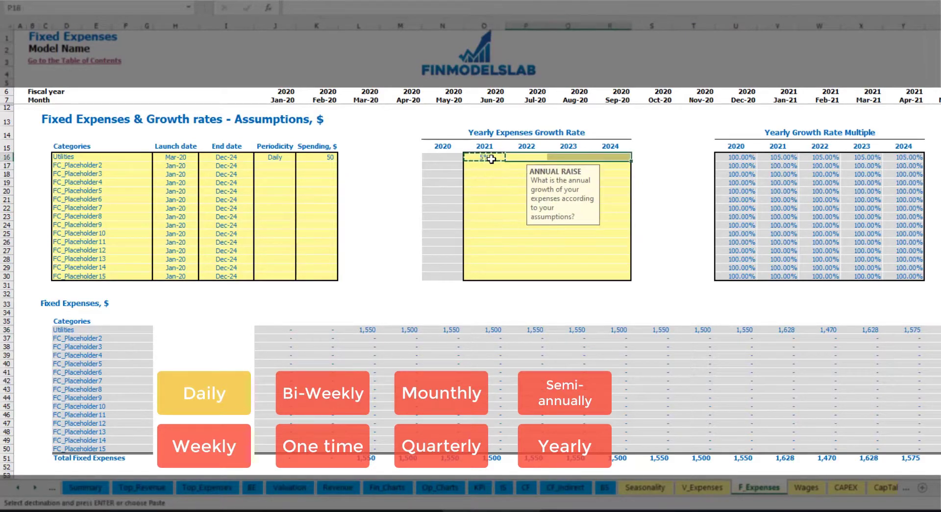
key("ctrl+v")
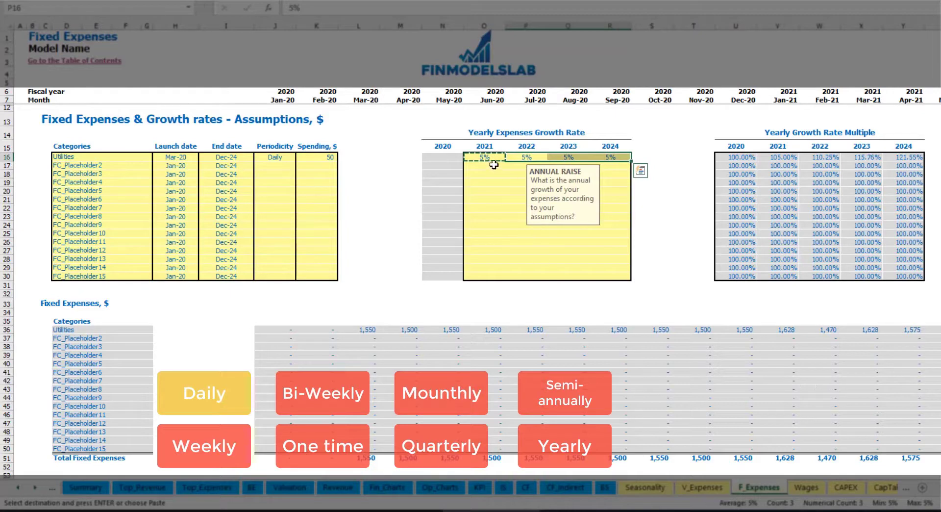
key("Left")
key("shift+Right")
key("shift+Right")
key("shift+Right")
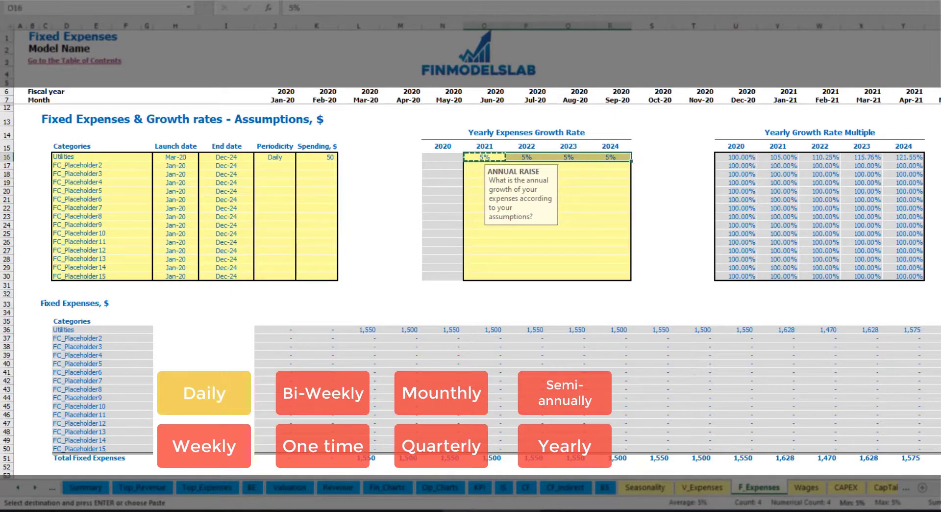
left_click_drag(937, 488, 872, 474)
Name the second fixed expense category Advertising.
left_click(110, 163)
key("Escape")
type("Adverti")
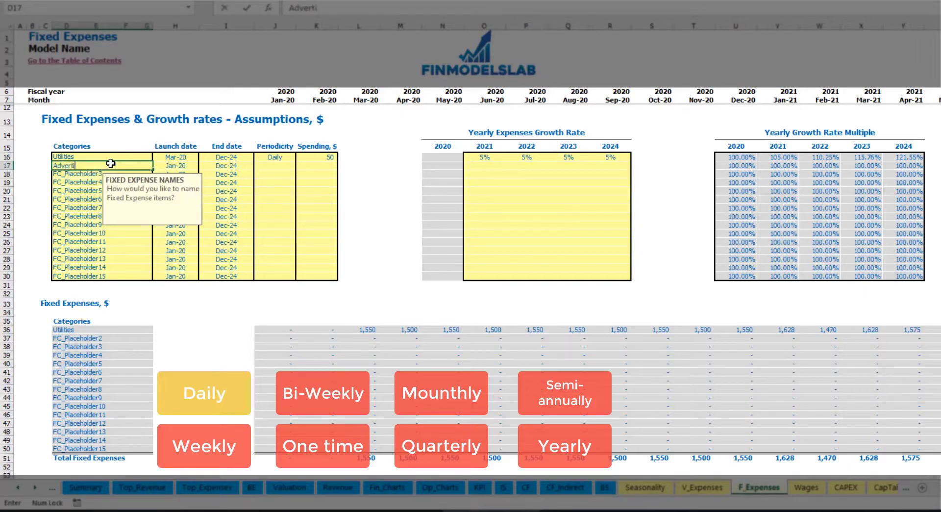
key("Return")
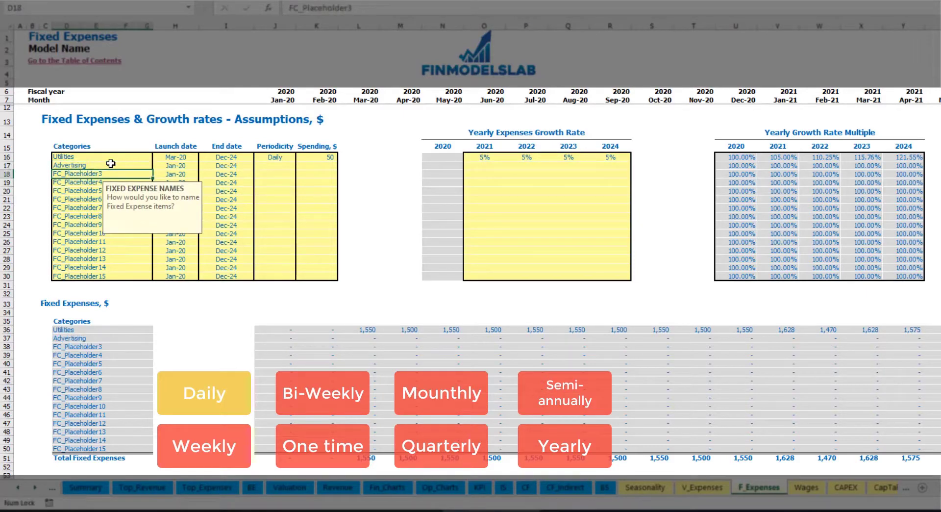
Set the Advertising launch date to Mar-20 and its end date to Aug-24.
left_click(176, 167)
left_click(202, 166)
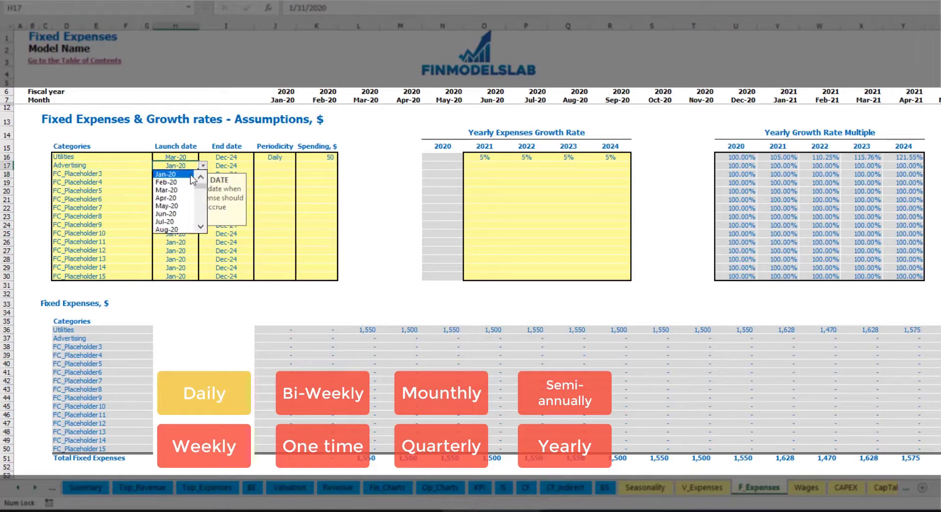
left_click(169, 192)
left_click(234, 166)
left_click(258, 166)
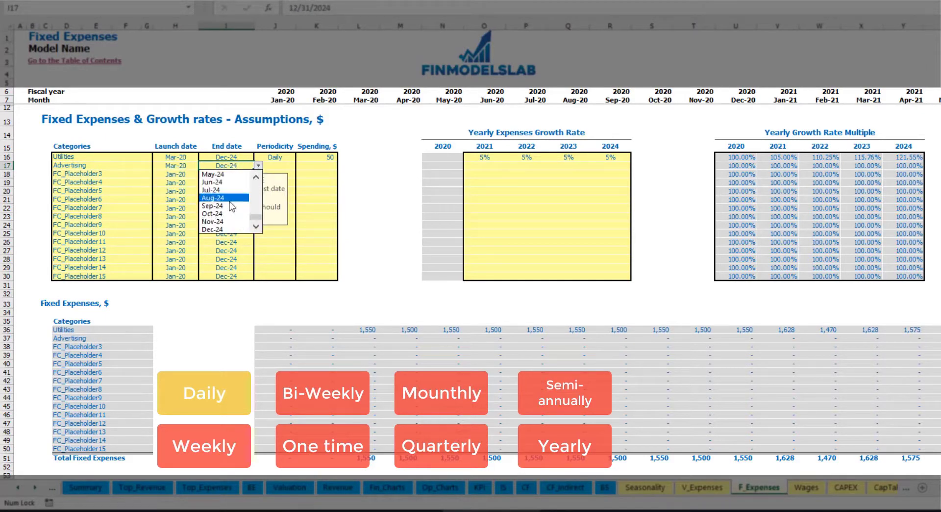
left_click(230, 197)
Set the Advertising periodicity to Weekly and its spending to 100.
left_click(285, 165)
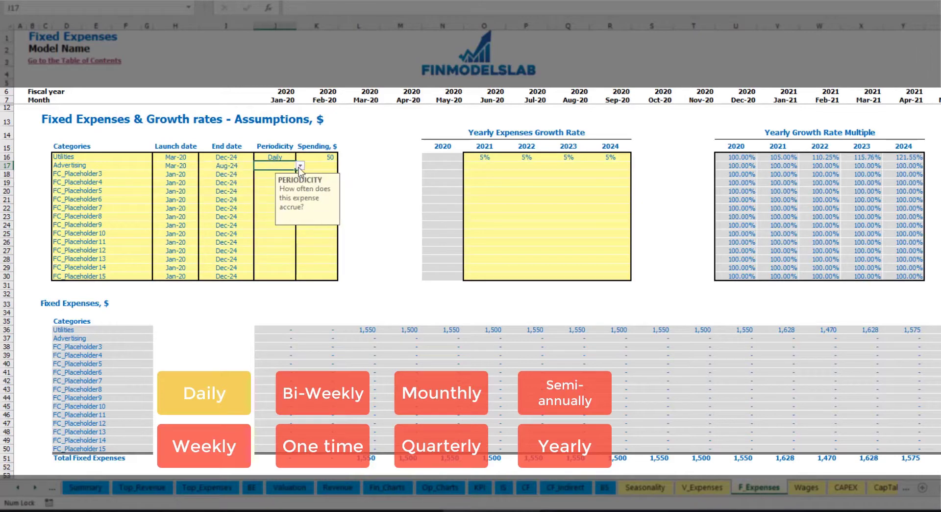
left_click(300, 165)
left_click(283, 191)
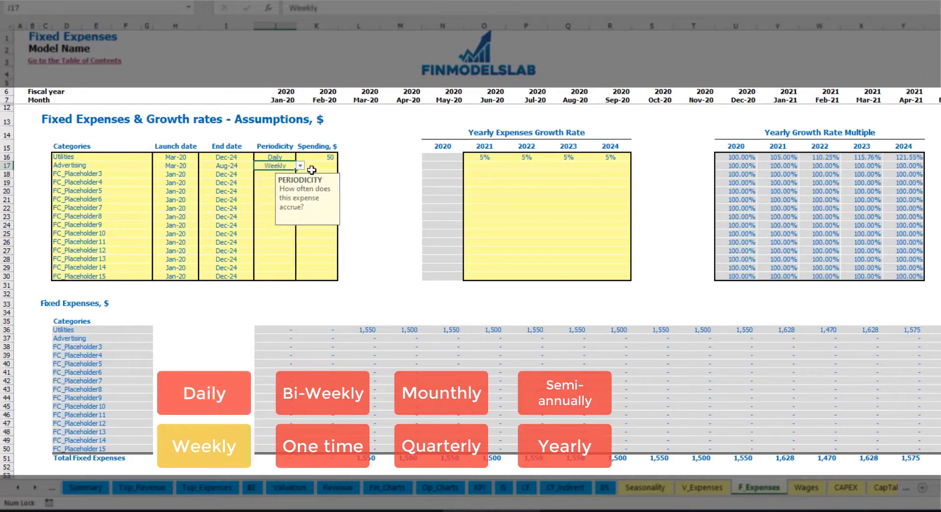
left_click(314, 167)
type("10")
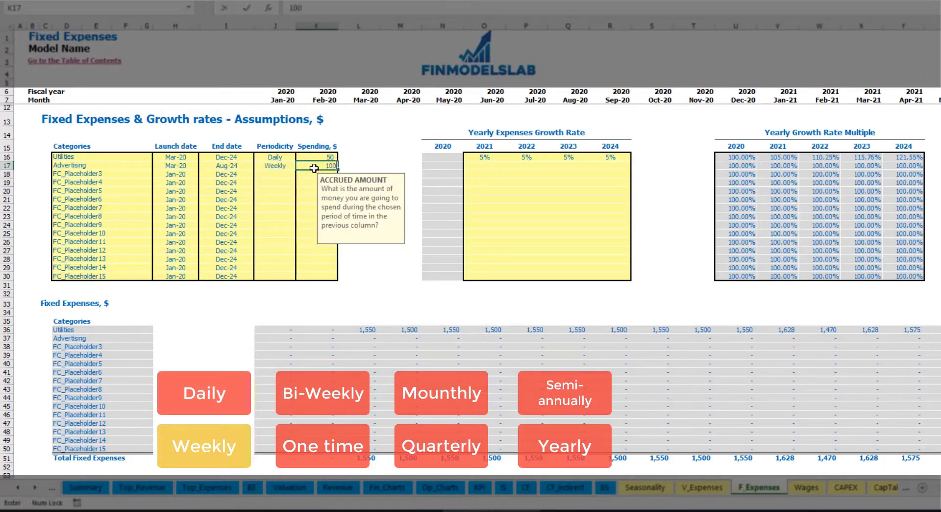
type("0")
key("Return")
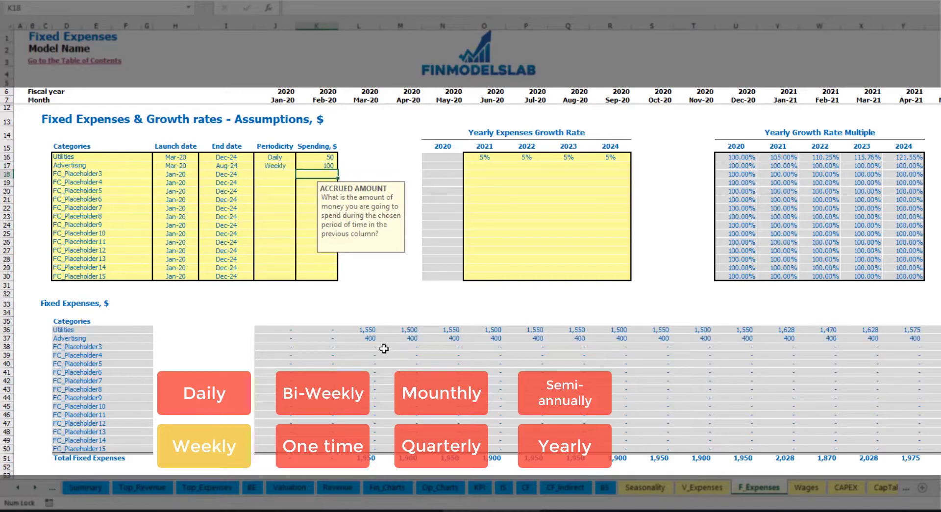
Review the monthly Advertising expenses from Mar-20 through to the end of the forecast in 2024.
left_click(373, 339)
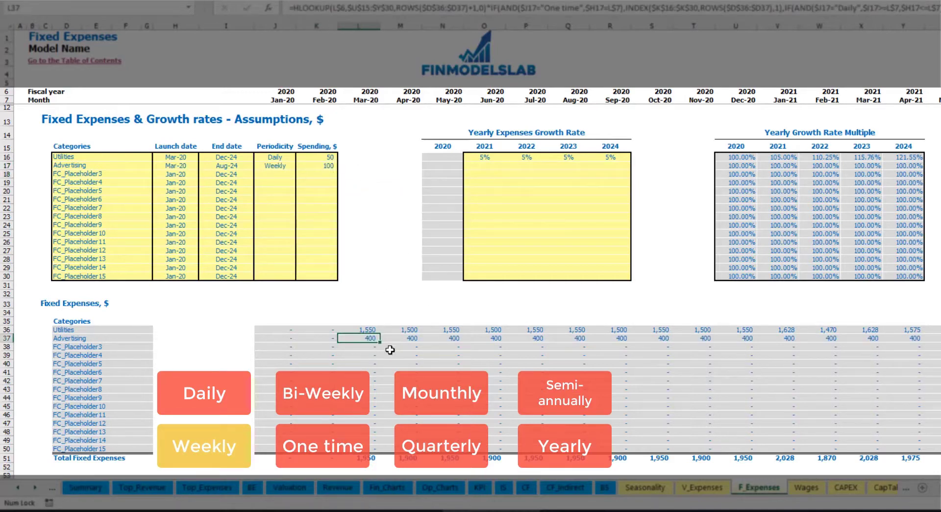
scroll(471, 274, "right", 13)
scroll(470, 275, "right", 2)
left_click(939, 26)
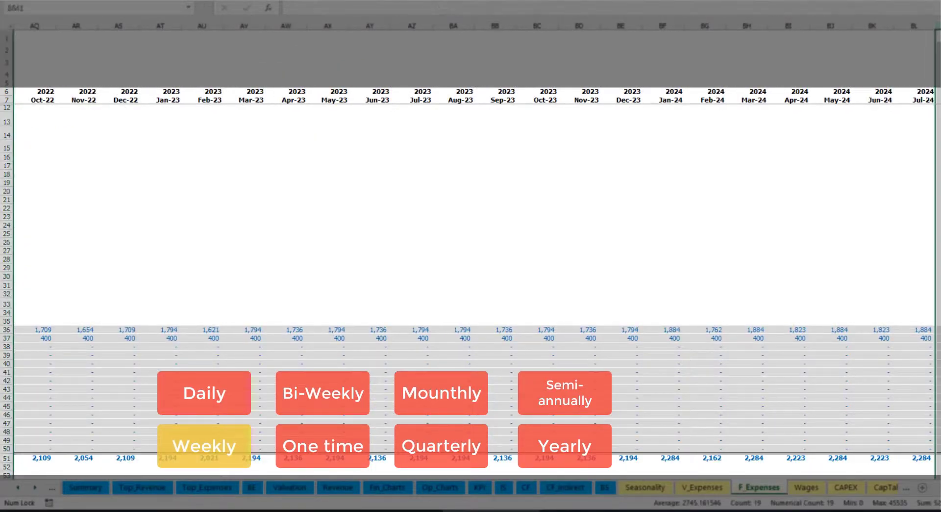
left_click(938, 339)
scroll(470, 274, "left", 14)
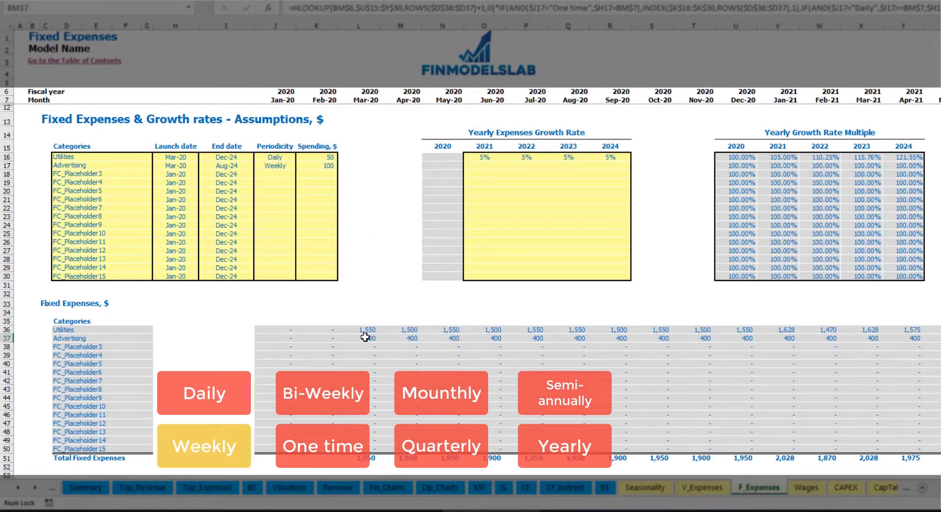
Change the Advertising periodicity to Bi-Weekly and its spending to 500.
left_click(281, 165)
left_click(300, 166)
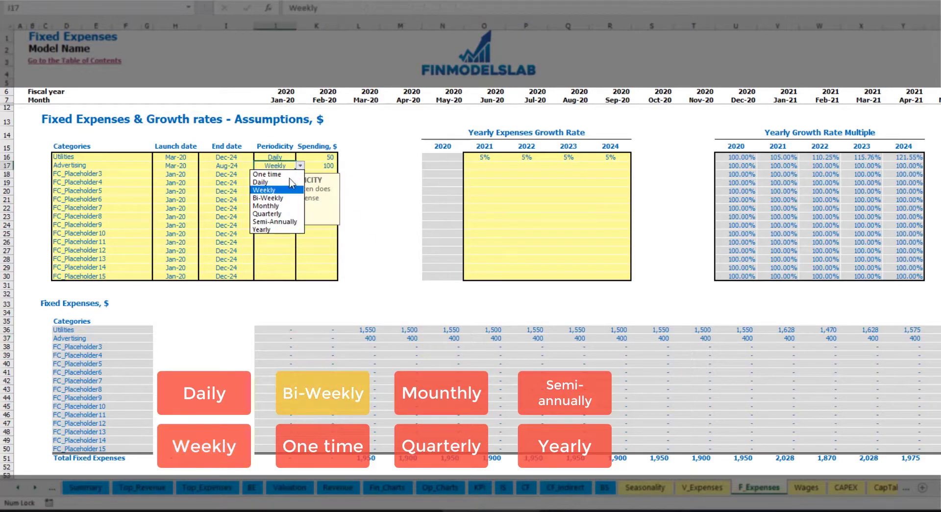
left_click(286, 198)
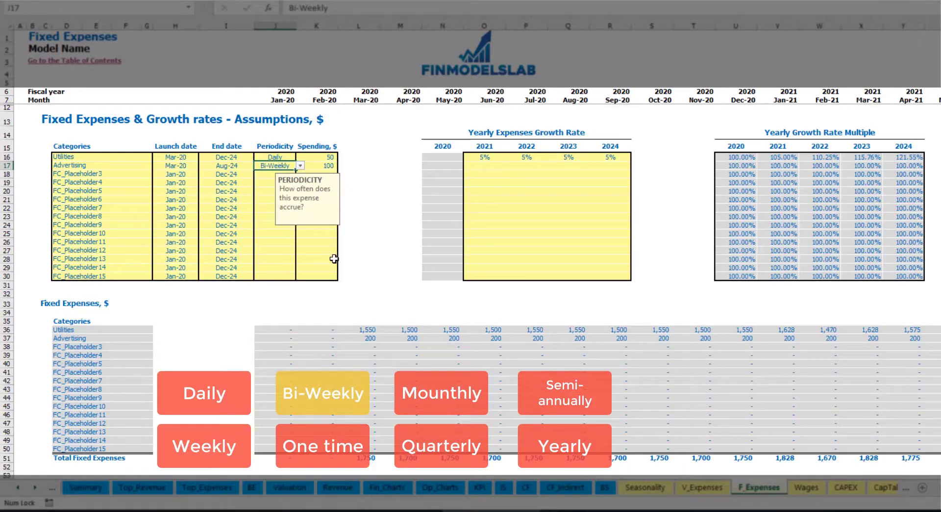
left_click(315, 167)
type("50")
key("Return")
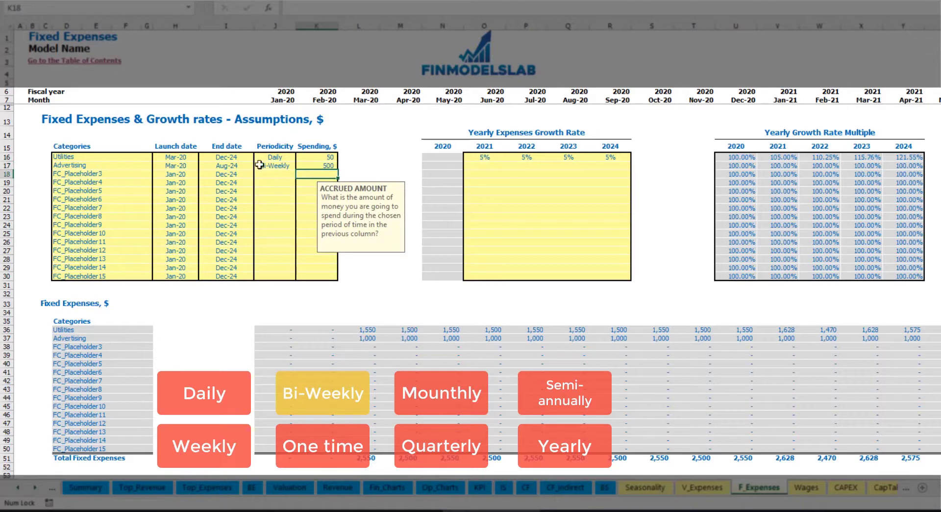
Change the Advertising launch date to Jul-20.
left_click(182, 160)
left_click(181, 166)
left_click(205, 168)
left_click(195, 167)
left_click(202, 167)
left_click(181, 206)
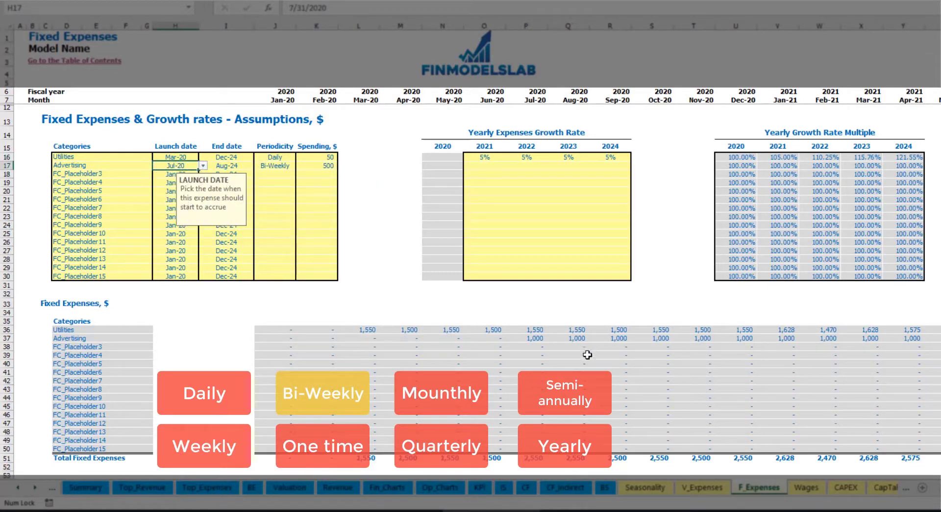
Examine the monthly Advertising expenses from Jul-20 onward in the Fixed Expenses table.
left_click(538, 342)
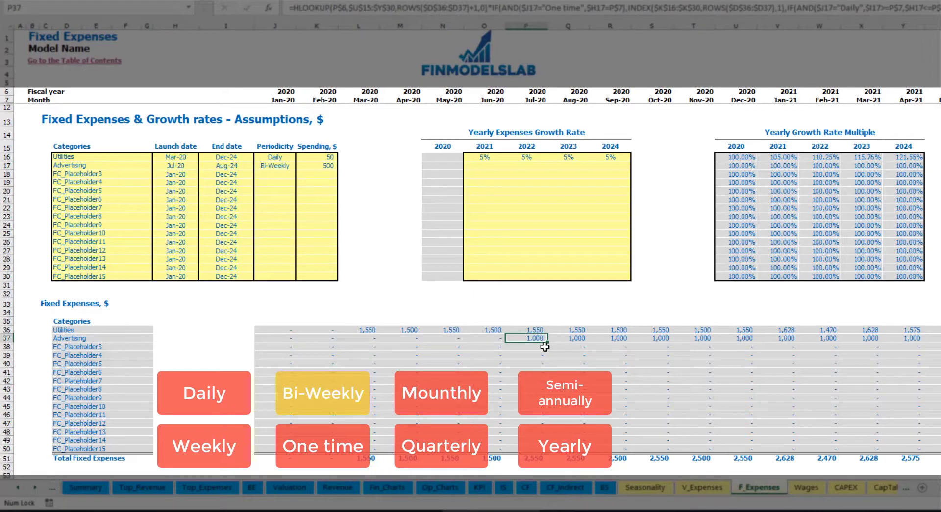
key("Right")
key("Right")
key("Right")
key("Right")
key("Right")
key("Right")
key("Right")
key("Right")
key("Right")
key("Right")
key("Right")
key("Right")
key("Right")
key("Right")
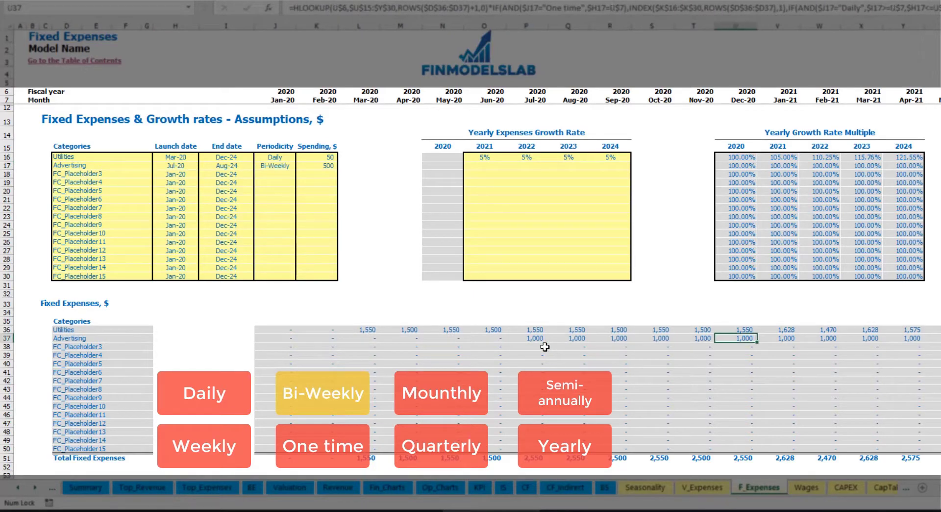
key("Right")
key("Right")
key("Right")
key("Right")
key("Right")
key("Right")
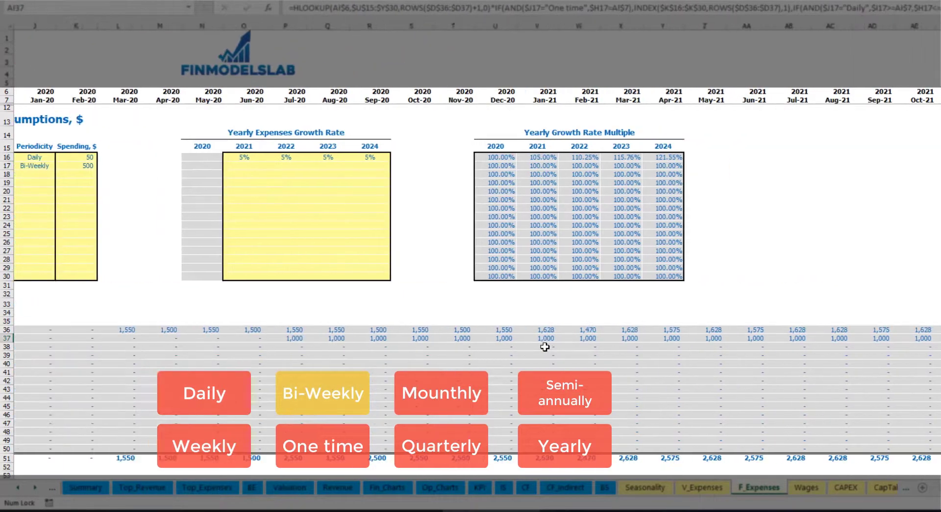
key("ctrl+Left")
key("ctrl+Left")
key("ctrl+Left")
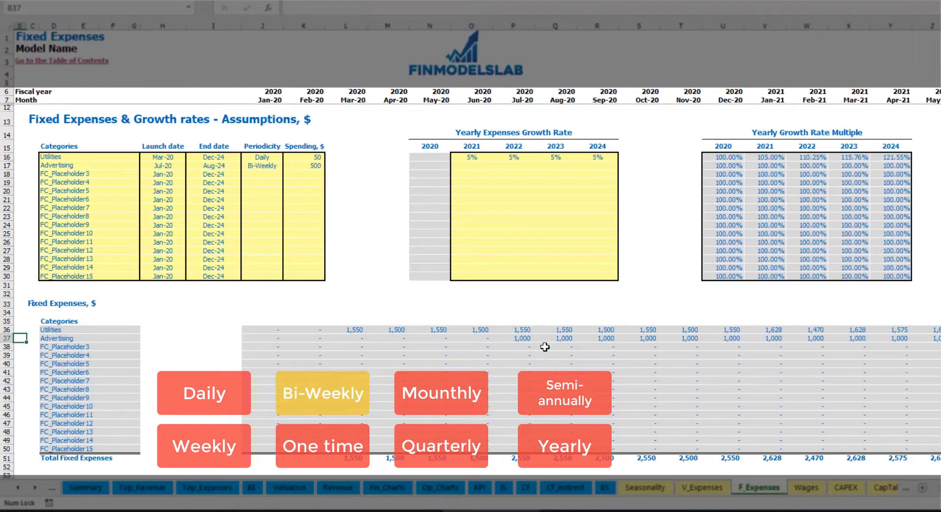
left_click(516, 341)
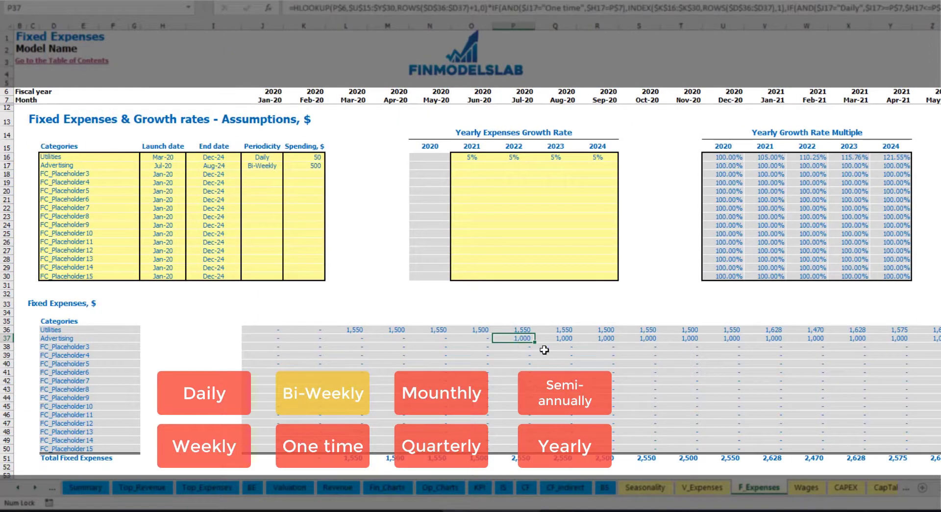
Set the Advertising yearly expenses growth rate to 3% for each year from 2021 to 2024.
left_click(471, 168)
type("3")
key("Return")
key("Up")
key("ctrl+c")
key("Right")
key("shift+Right")
key("shift+Right")
key("ctrl+v")
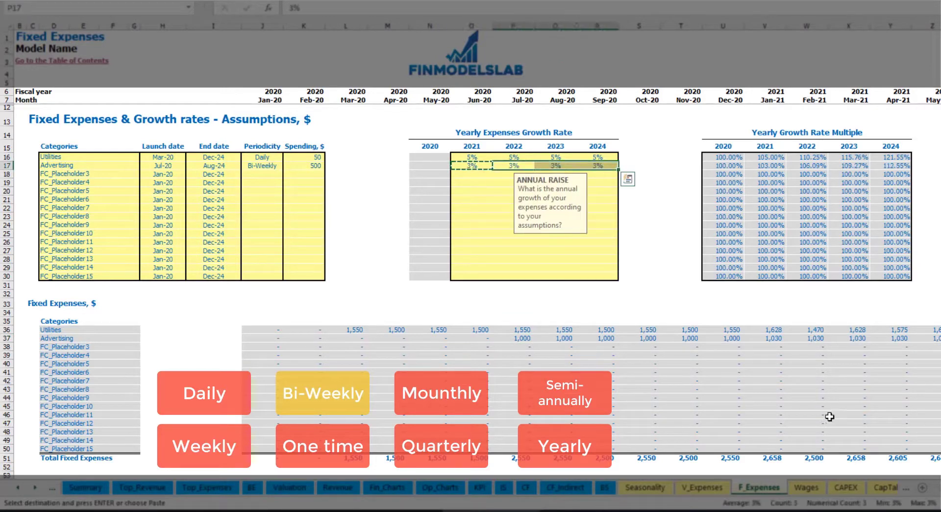
Check the growth rate's effect on the monthly Advertising expenses in early 2021, starting from Jan-21.
left_click(940, 347)
left_click(901, 337)
left_click(789, 339)
left_click(766, 336)
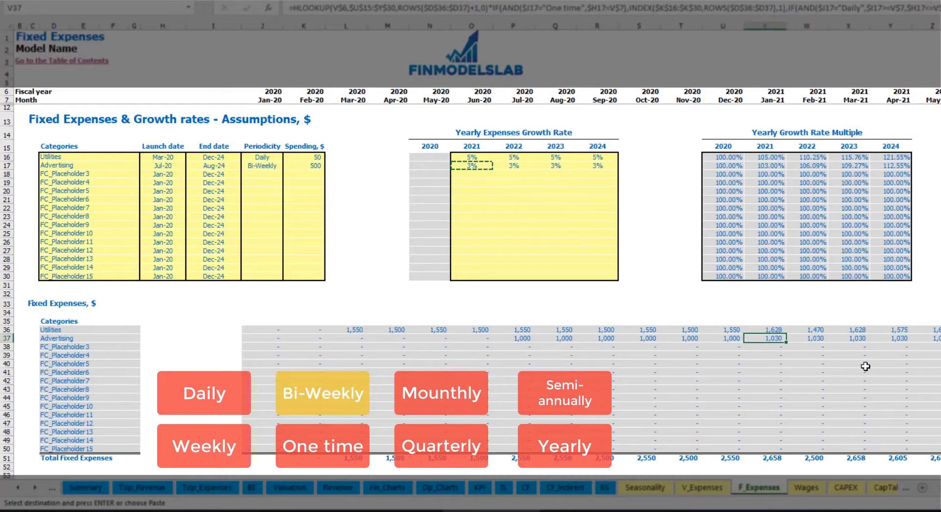
Review the monthly Advertising expenses from late 2022 through mid-2024 and the Advertising end date.
scroll(470, 240, "right", 10)
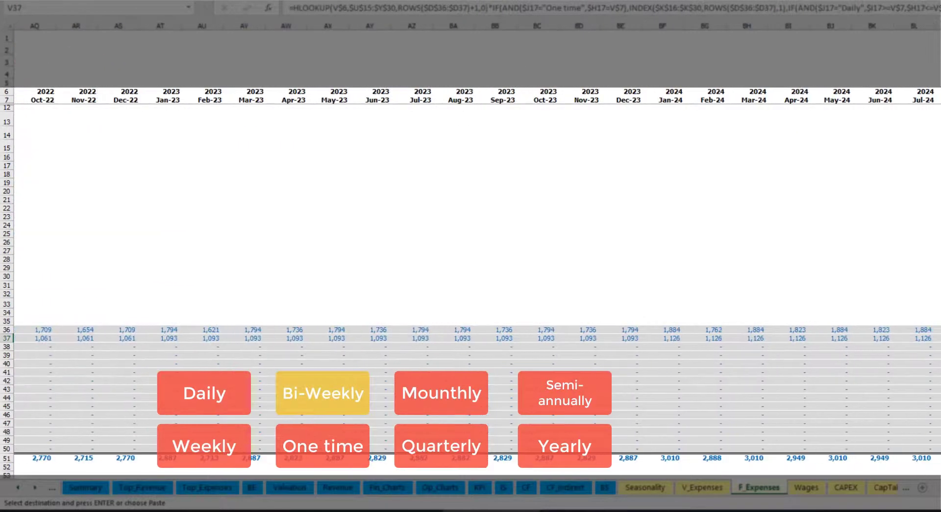
left_click(938, 25)
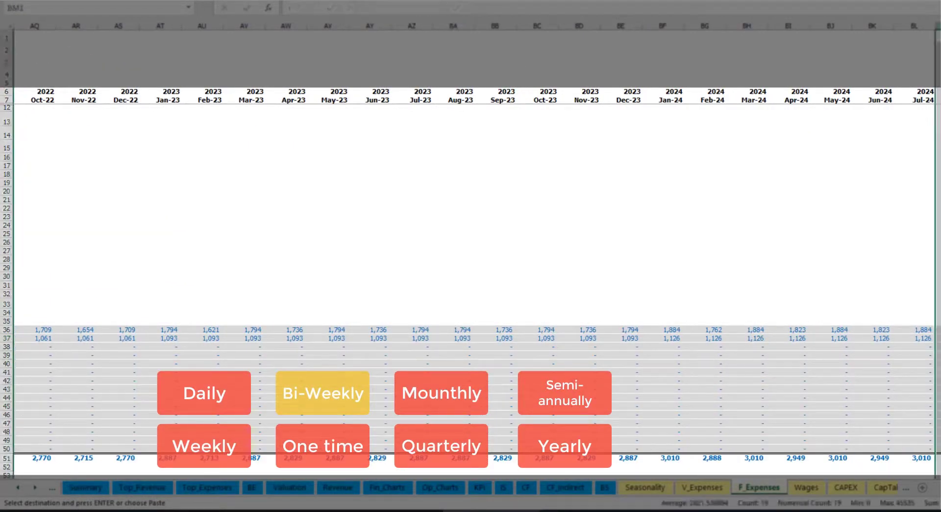
scroll(470, 240, "left", 10)
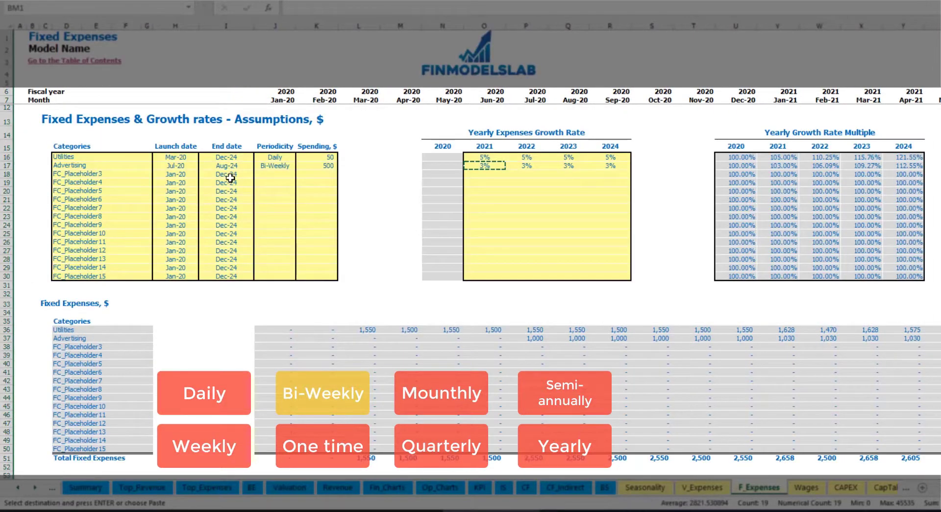
left_click(231, 165)
Rename the third fixed expense category as Office Setup and set its periodicity to One time.
left_click(83, 173)
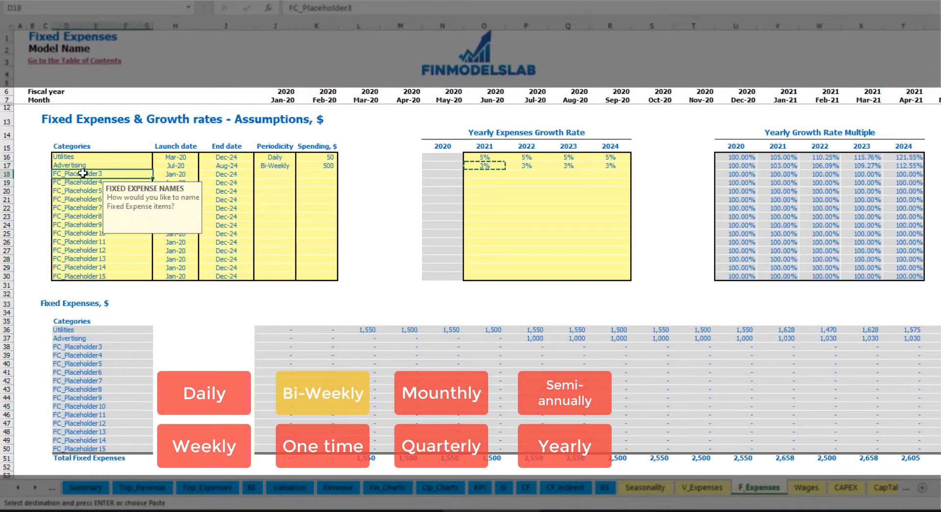
type("S")
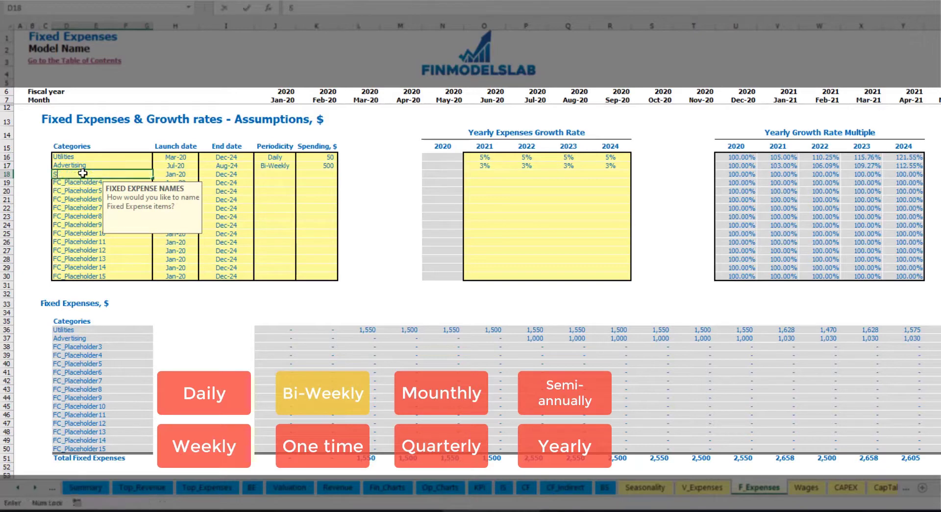
type("ffice")
key("Return")
left_click(277, 175)
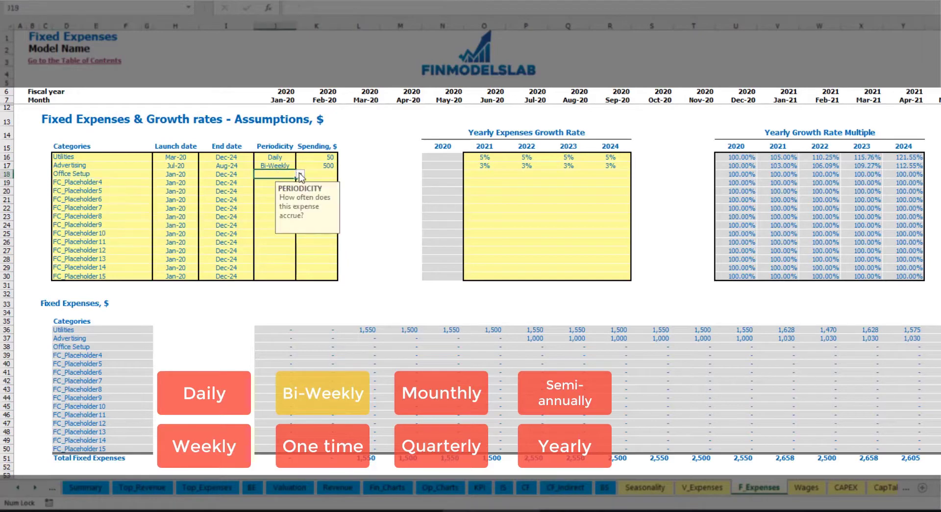
left_click(300, 174)
left_click(270, 187)
Set the Office Setup launch date to Feb-20 and its spending to 5000, and check the Feb-20 expense.
left_click(189, 174)
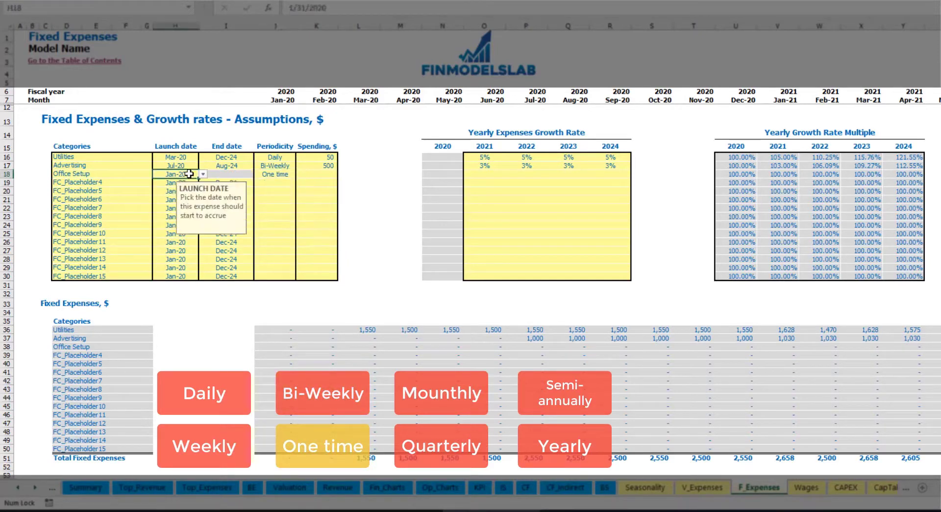
left_click(203, 174)
left_click(236, 195)
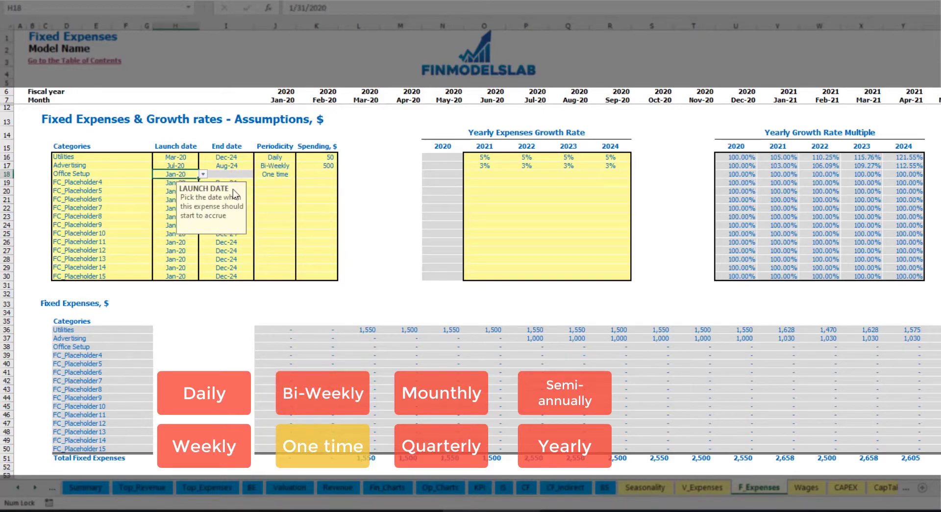
left_click(309, 174)
type("5000")
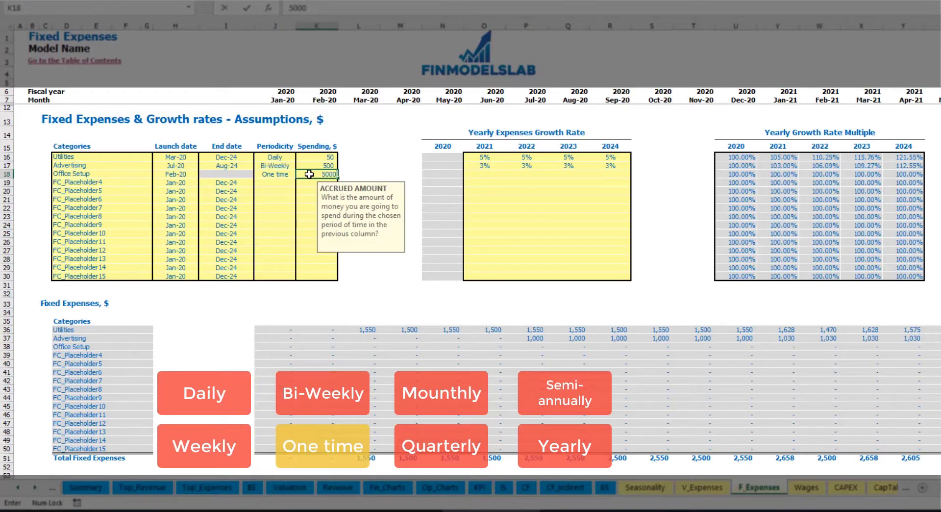
left_click_drag(484, 175, 611, 174)
left_click(329, 347)
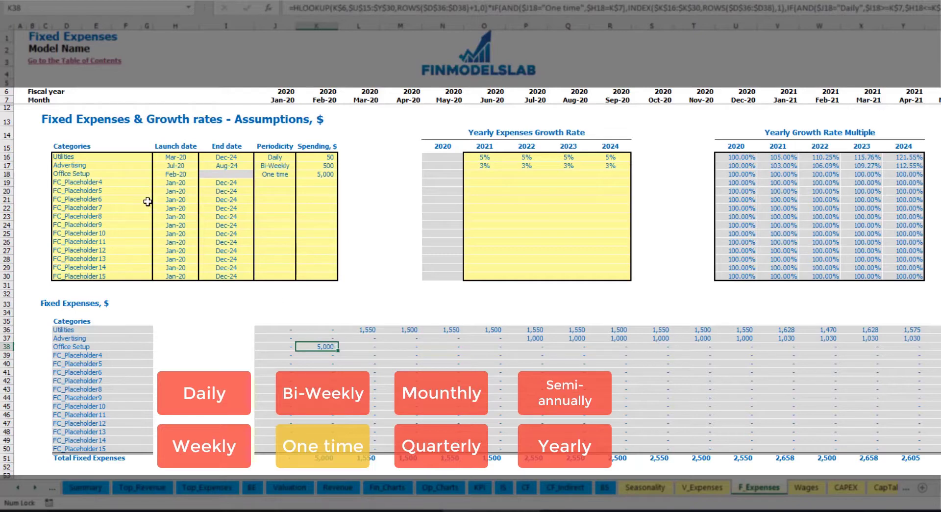
Rename the fourth fixed expense category as Insurance.
left_click(129, 184)
type("Insurance")
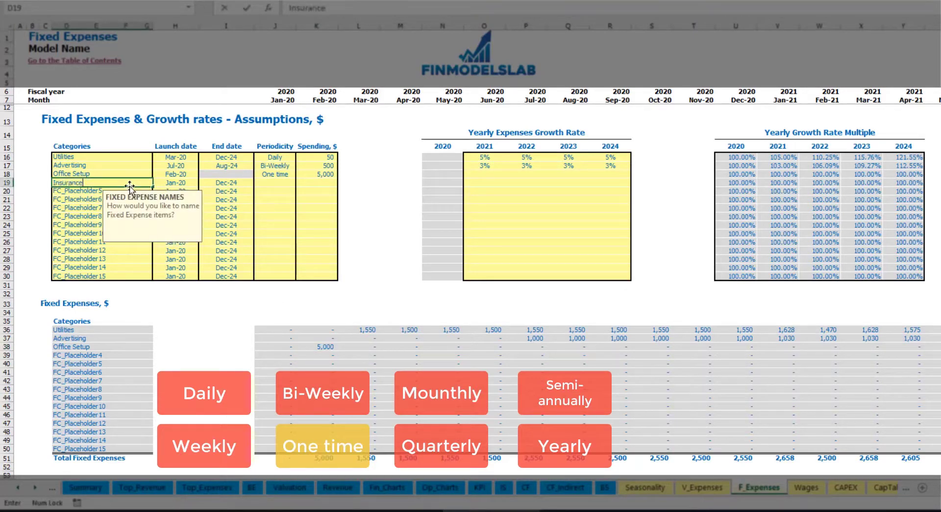
key("Return")
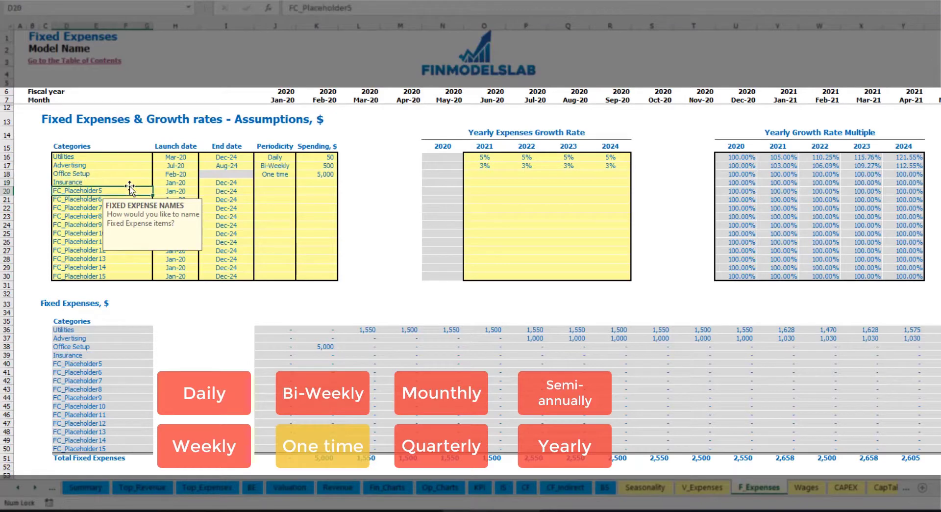
Set the Insurance periodicity to Monthly and its spending to 1000.
left_click(177, 184)
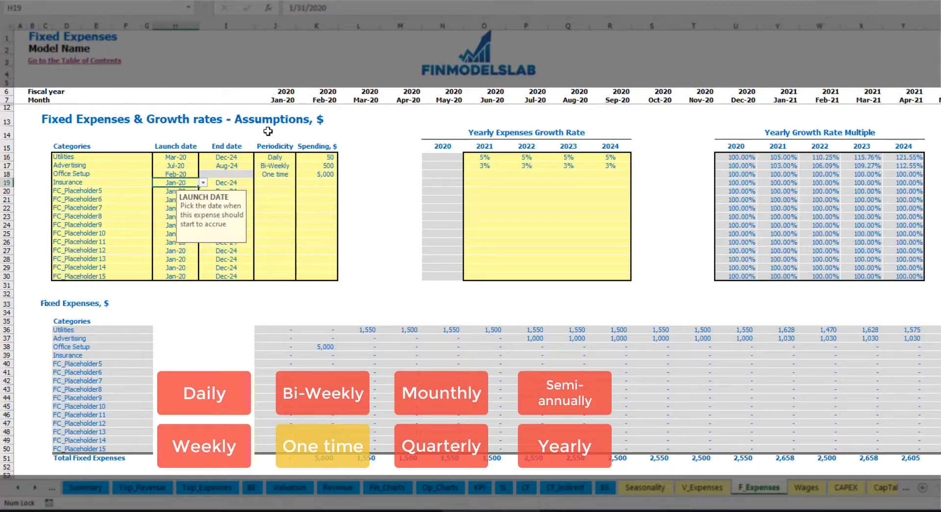
left_click(238, 183)
left_click(284, 184)
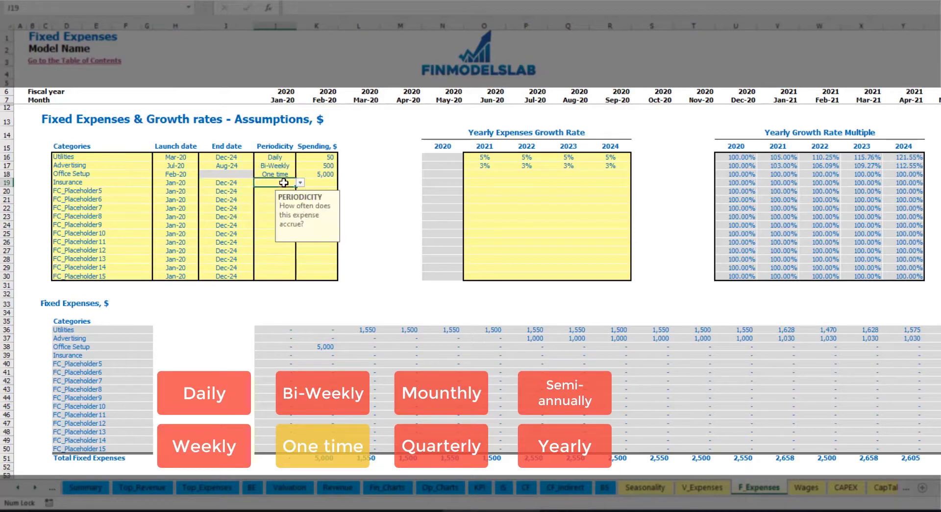
left_click(300, 183)
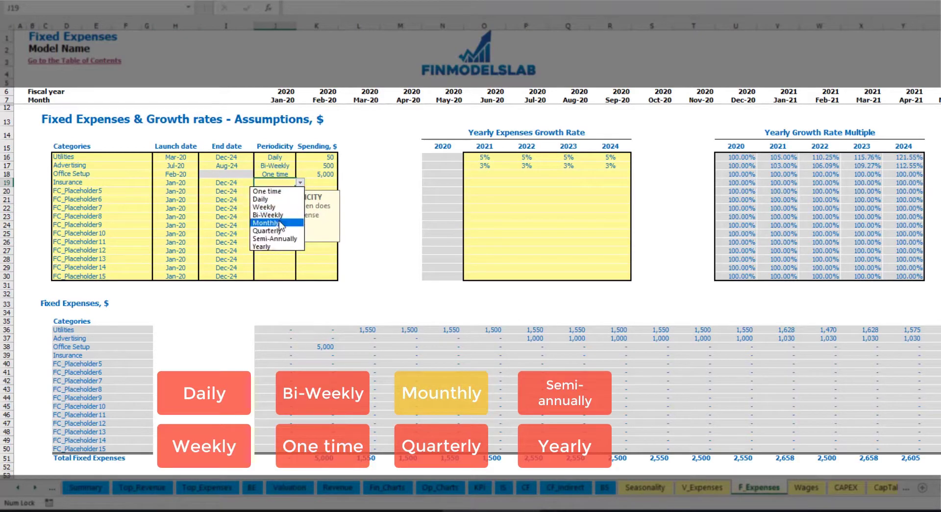
left_click(272, 223)
left_click(323, 182)
type("1000")
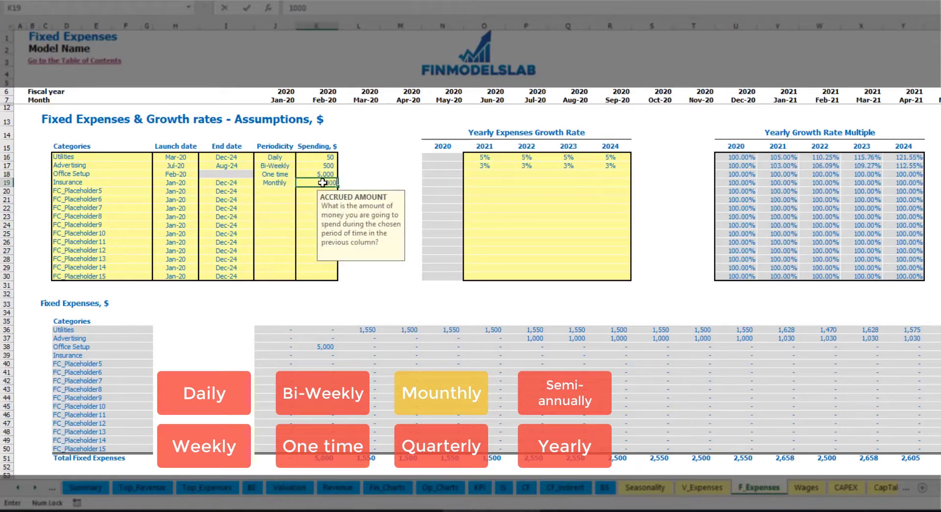
key("Return")
Enter Insurance yearly growth rates of 5% for 2021, 3% for 2022, 2% for 2023 and 1% for 2024.
left_click(483, 192)
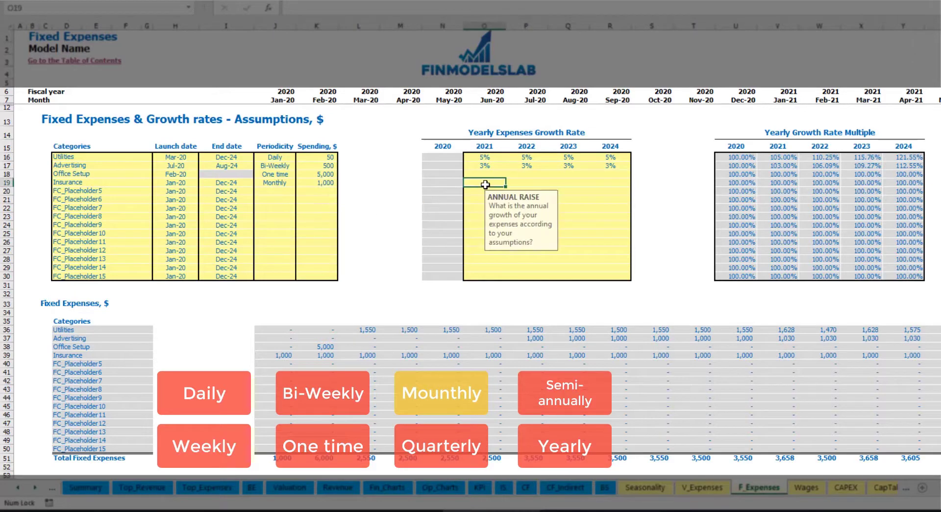
left_click(484, 185)
key("Right")
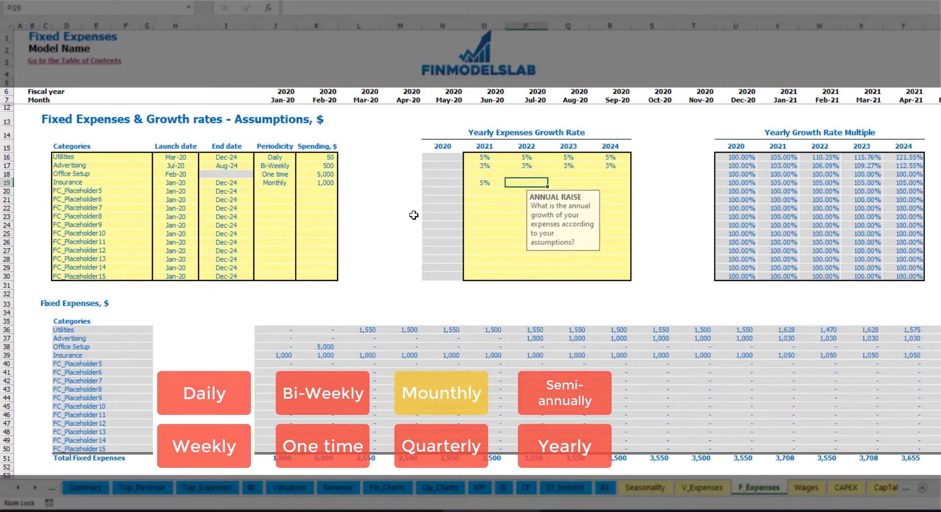
type("3")
key("Right")
type("2")
key("Return")
key("Up")
key("Right")
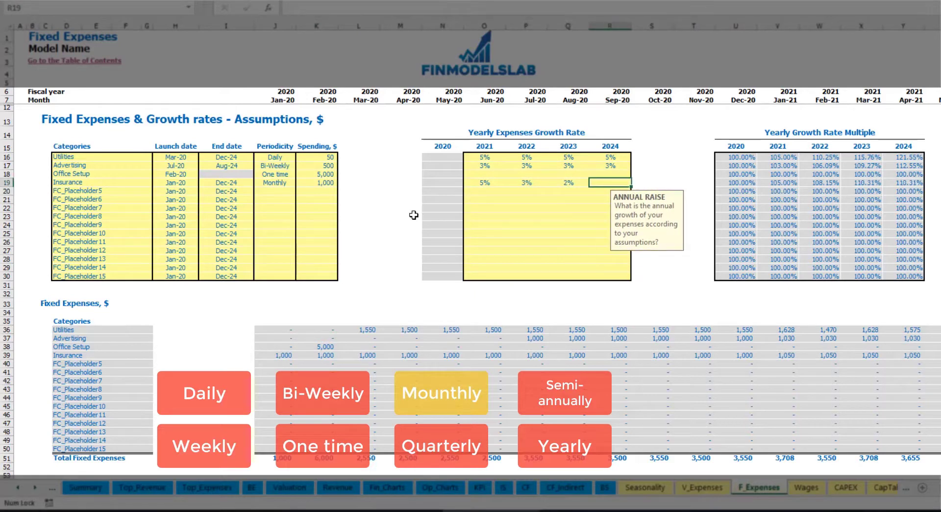
type("1")
key("Return")
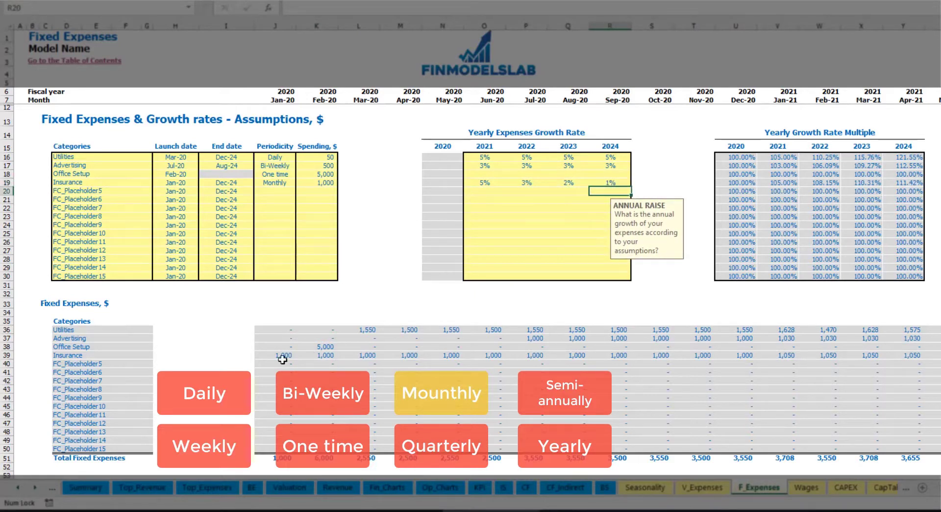
Examine the monthly Insurance expenses from Jan-20 through 2021, including the Jan-21 growth effect.
left_click_drag(283, 356, 764, 357)
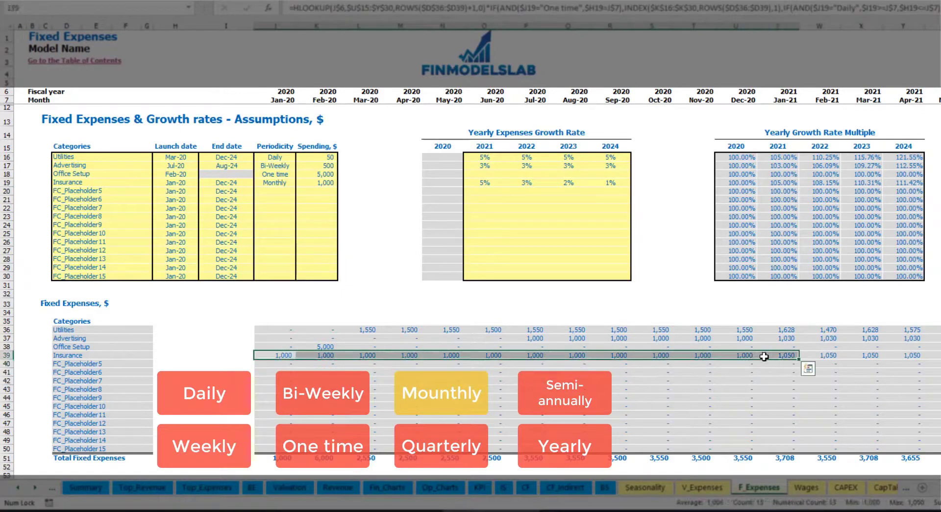
left_click(765, 356)
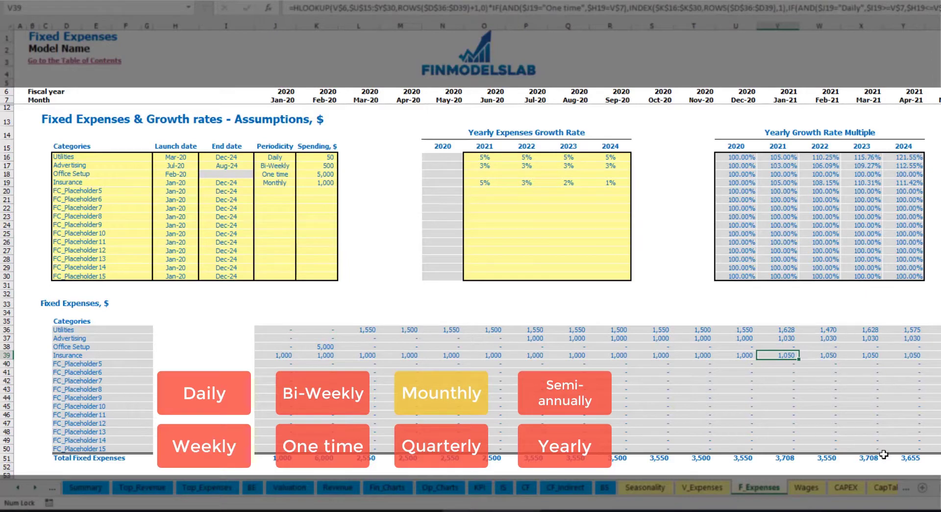
scroll(471, 245, "right", 3)
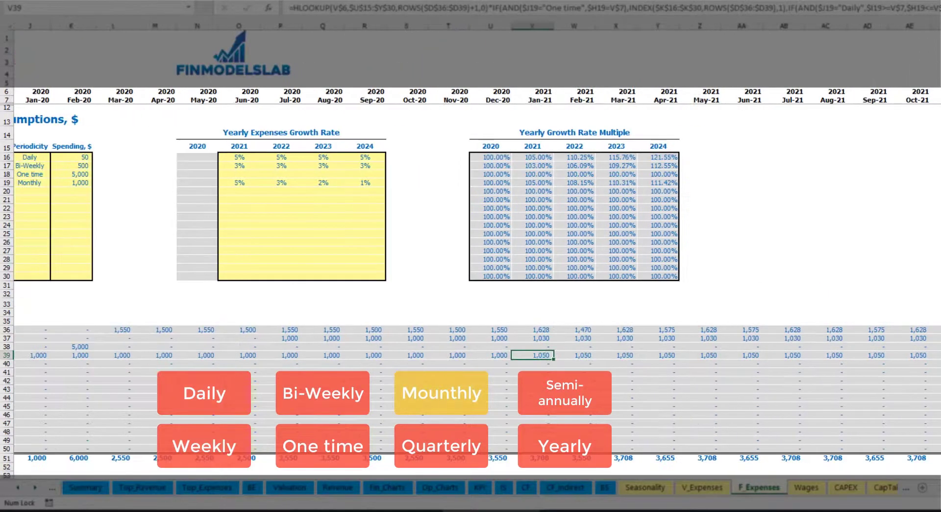
left_click(940, 26)
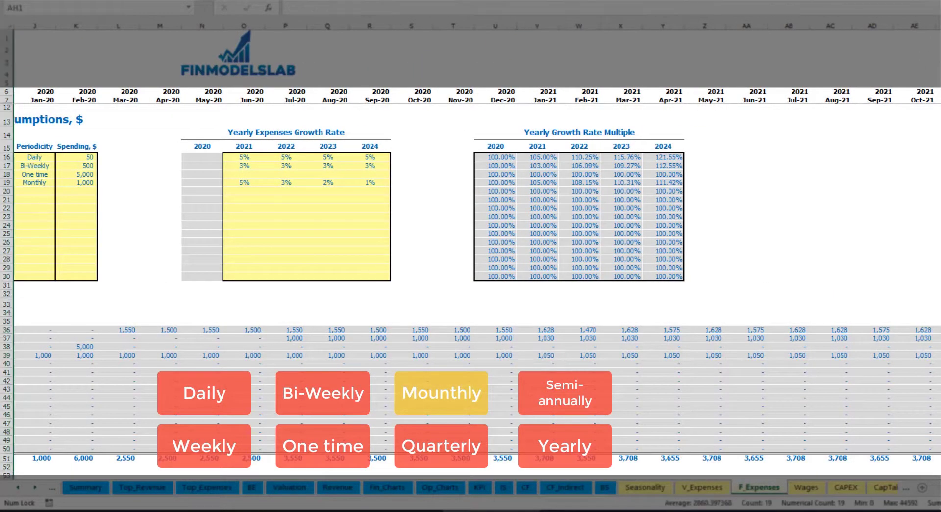
left_click(940, 355)
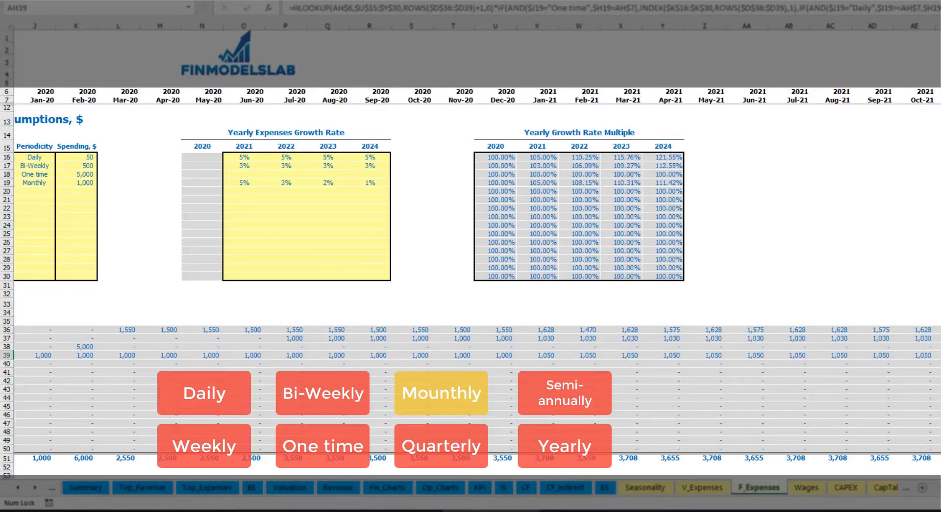
Switch the Insurance periodicity to Quarterly and check the Jan-20, Apr-20 and Jul-20 expenses.
scroll(470, 246, "left", 5)
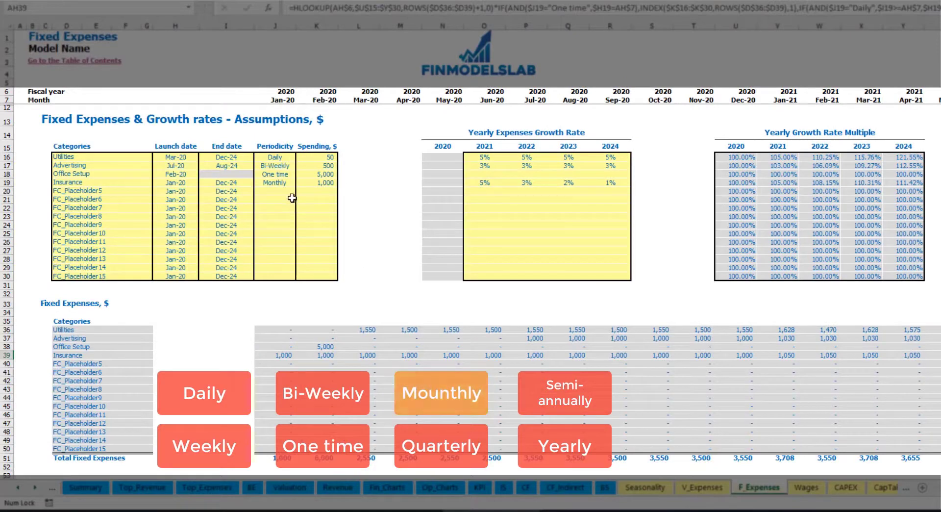
left_click(284, 183)
left_click(300, 183)
left_click(296, 230)
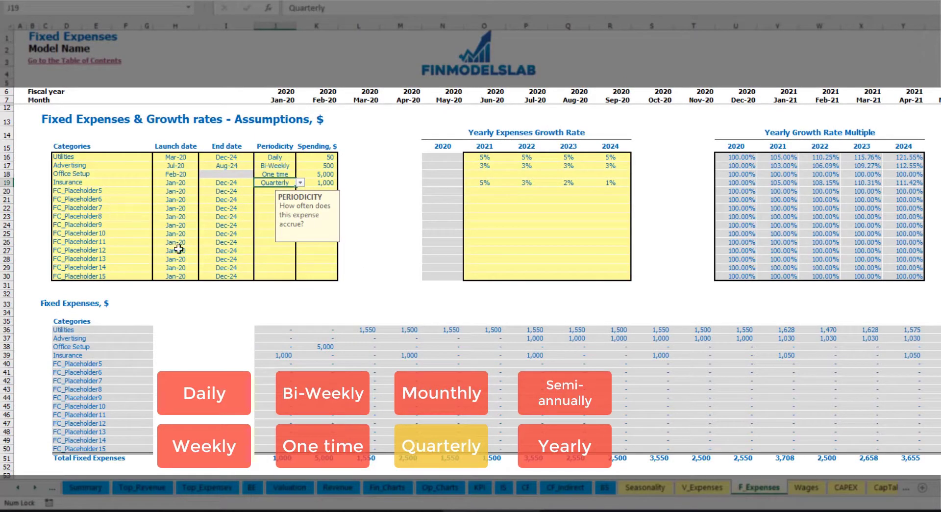
left_click(272, 356)
left_click(405, 352)
left_click(524, 357)
Change the Insurance launch date to Feb-20 and check the quarterly expenses starting from that month.
left_click(190, 181)
left_click(203, 183)
left_click(176, 198)
left_click(329, 353)
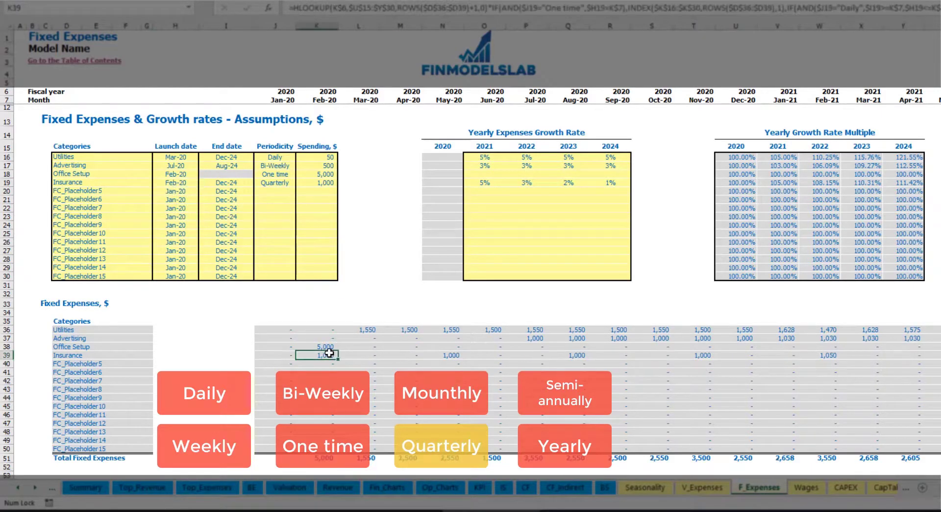
left_click(448, 355)
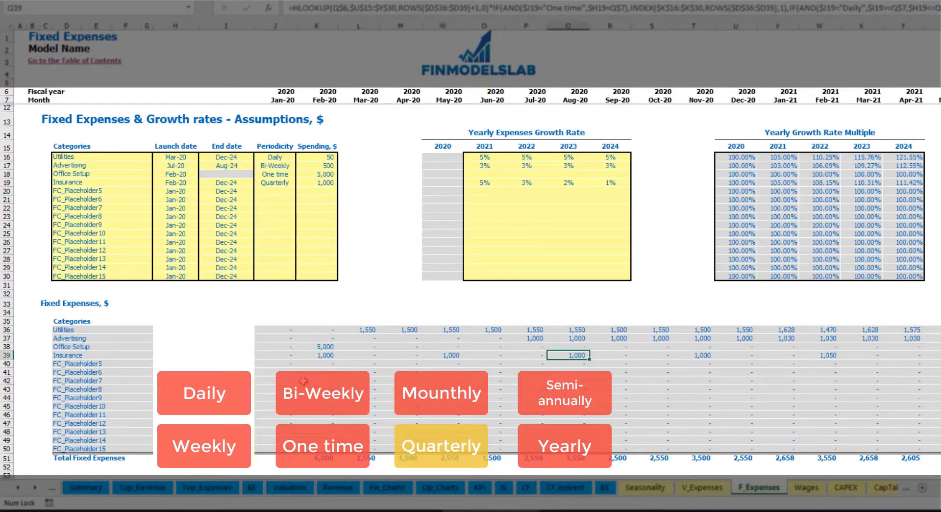
left_click(316, 356)
left_click(455, 355)
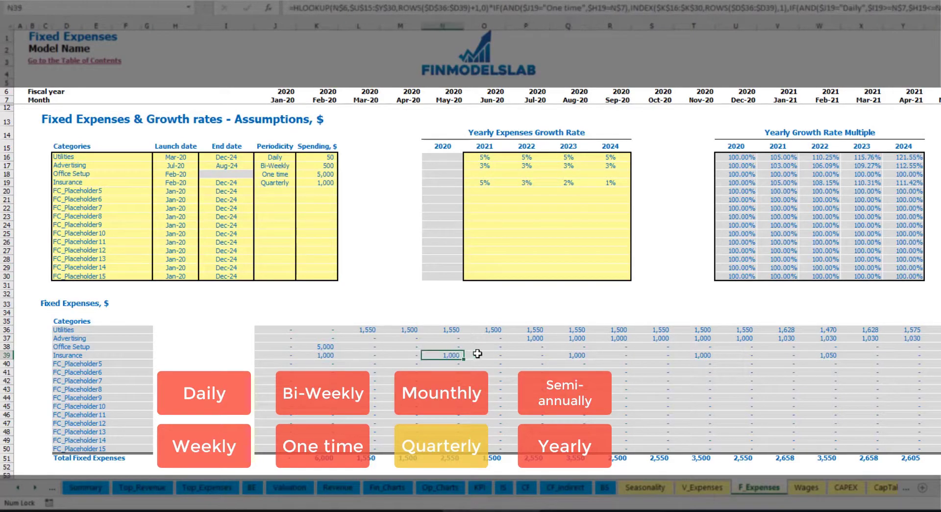
Switch the Insurance periodicity to Semi-Annually and check its expenses from Feb-20 to Feb-21.
left_click(293, 183)
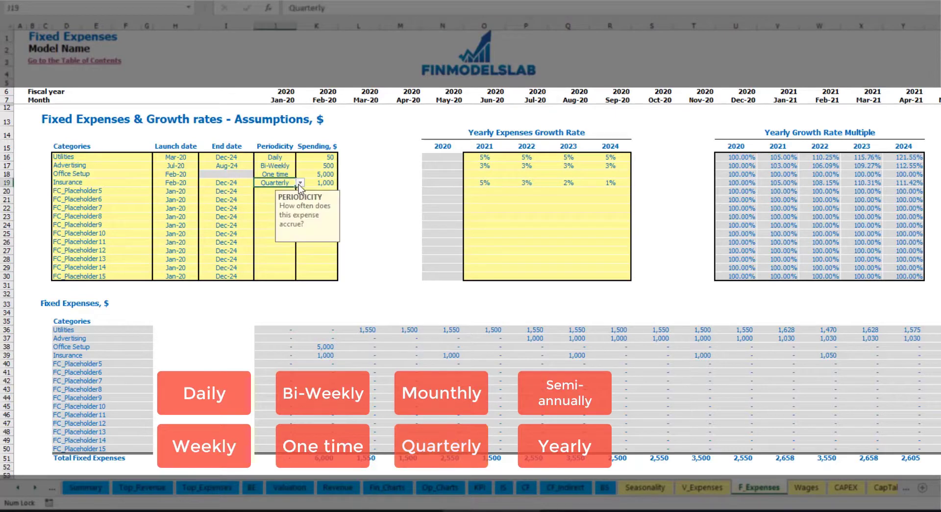
left_click(301, 182)
left_click(289, 239)
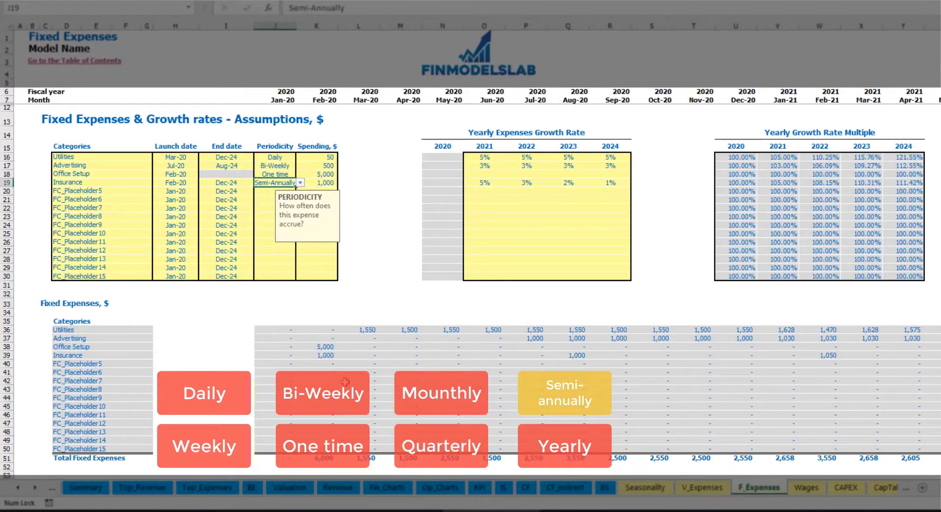
left_click_drag(325, 360, 785, 356)
left_click(822, 360)
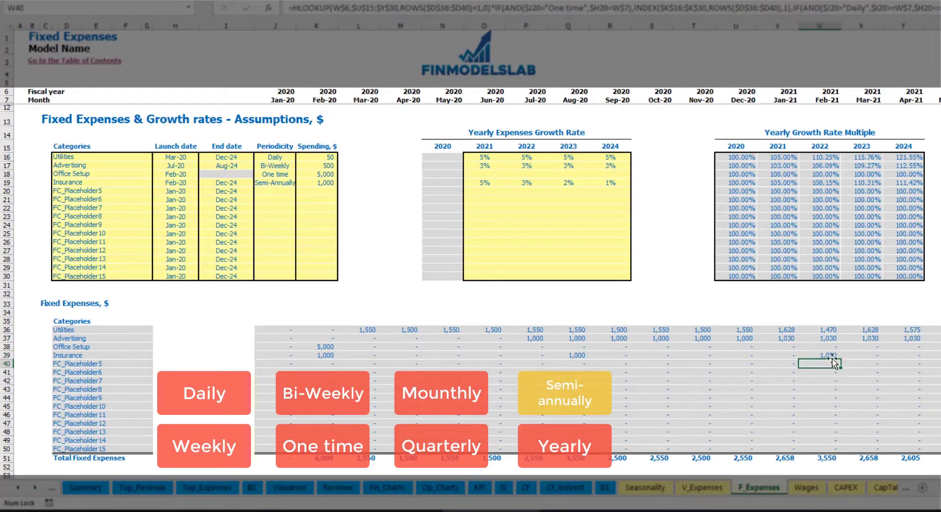
Set the Insurance periodicity to Yearly.
left_click(283, 183)
left_click(300, 182)
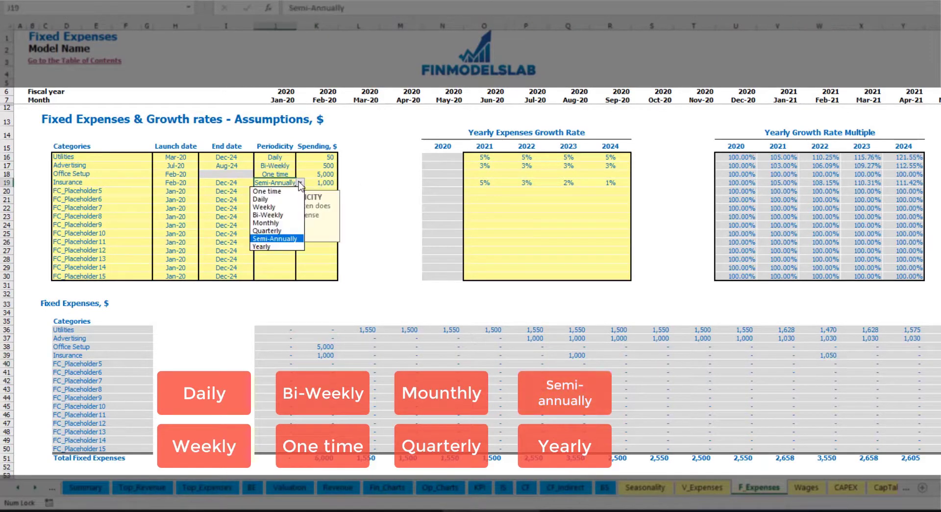
left_click(269, 246)
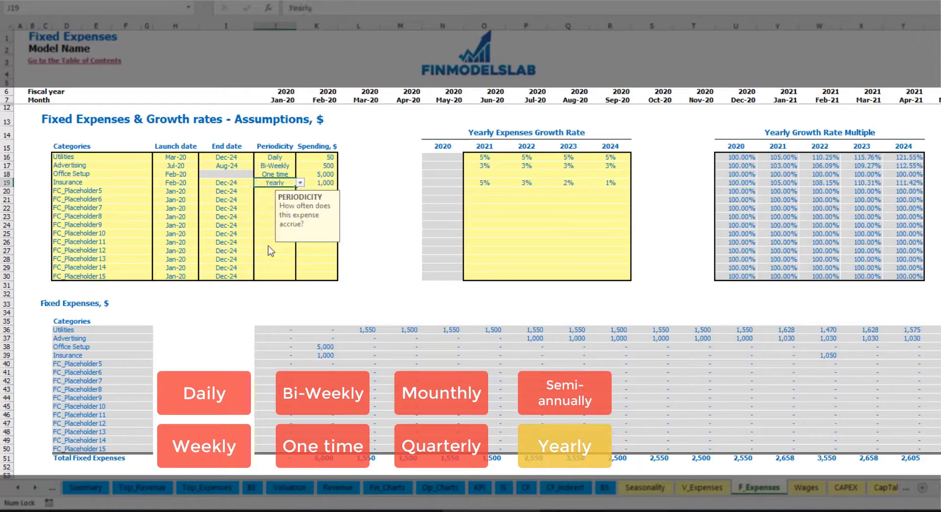
Check the yearly Insurance expenses across the months against the Insurance launch and end dates.
left_click(318, 356)
left_click_drag(338, 358, 938, 357)
left_click(181, 183)
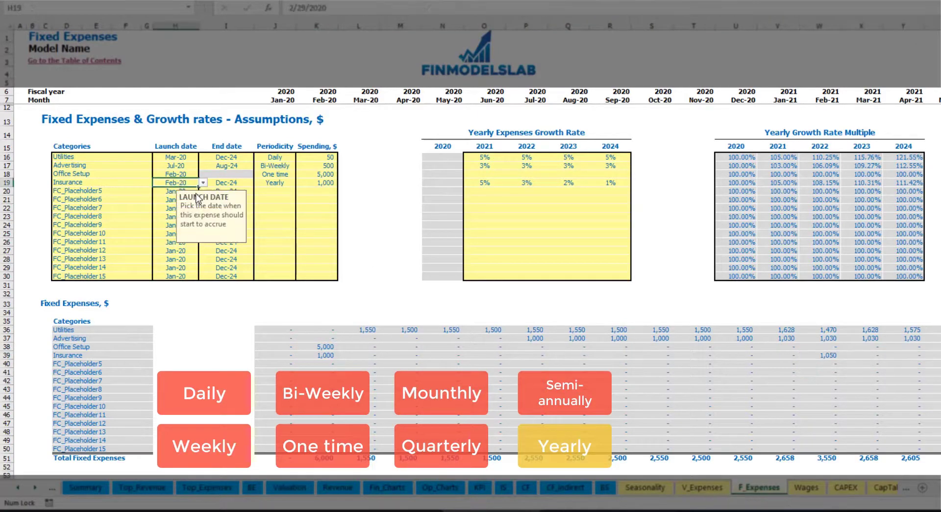
left_click(226, 180)
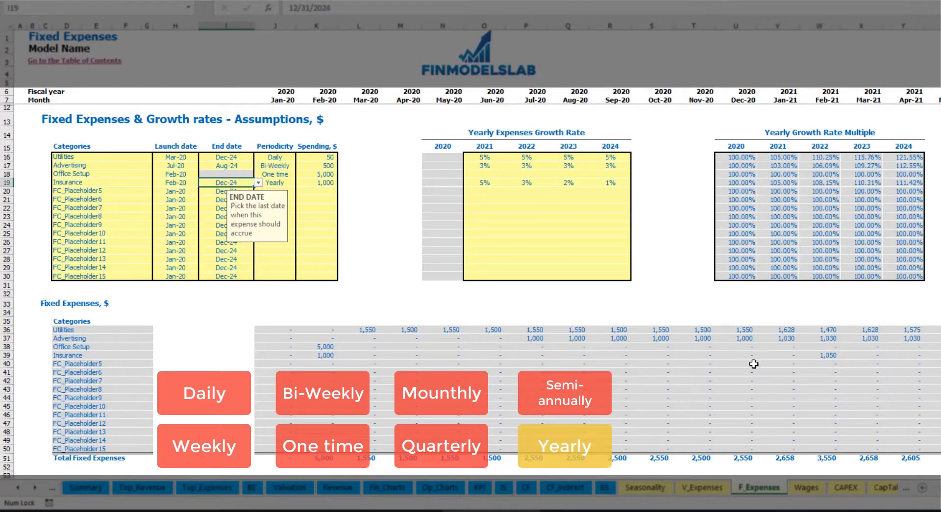
left_click(656, 278)
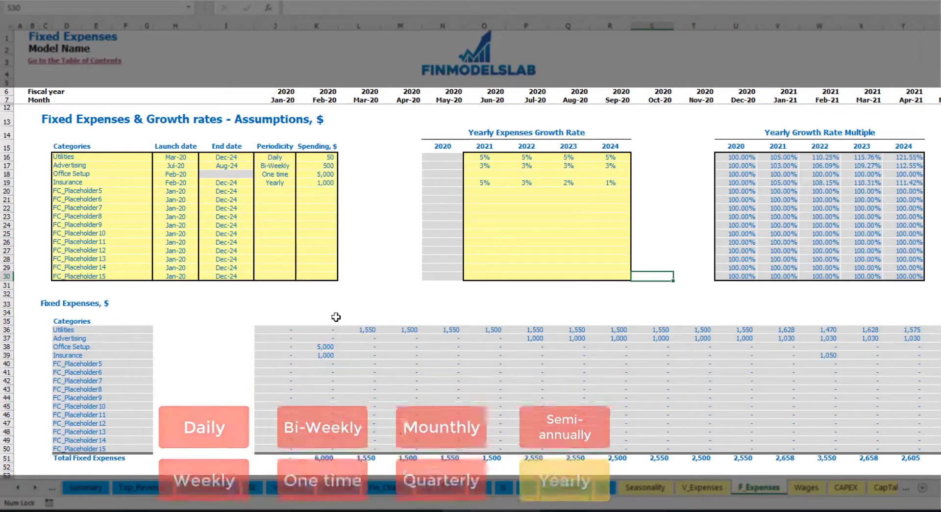
Review the monthly fixed expenses, then expand Total Fixed Expenses in the Income Statement and examine its category rows.
left_click_drag(274, 329, 860, 448)
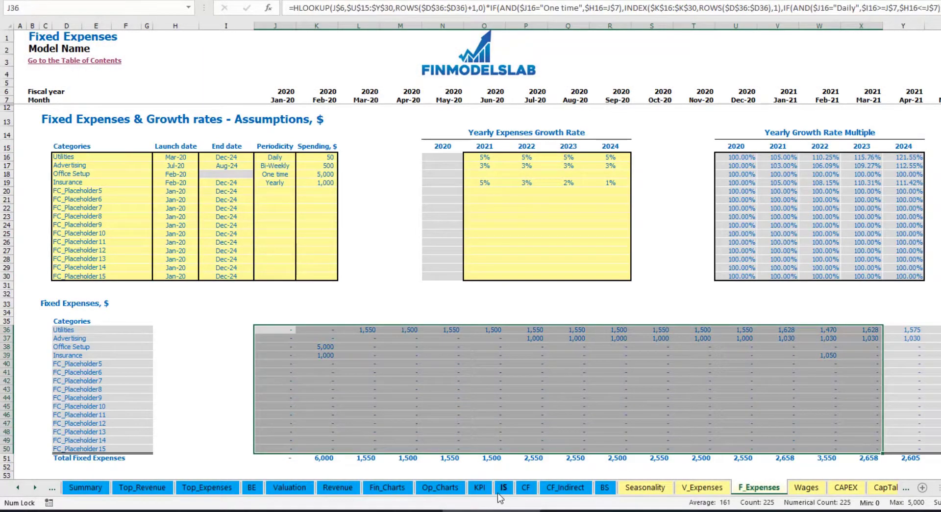
left_click(504, 487)
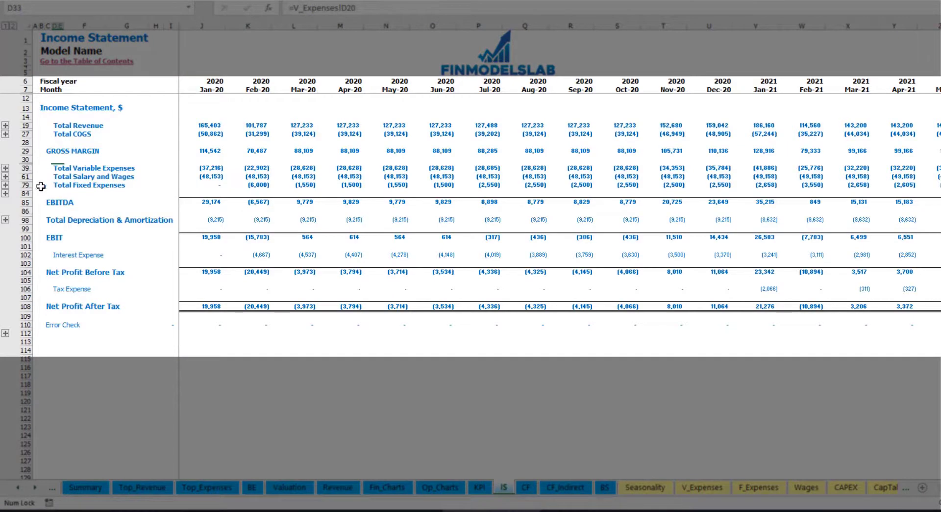
left_click(57, 185)
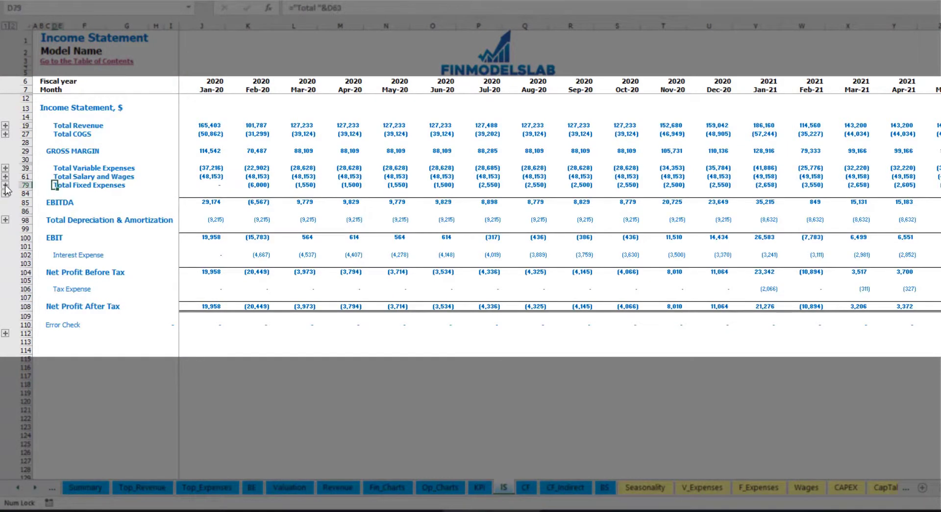
left_click(5, 185)
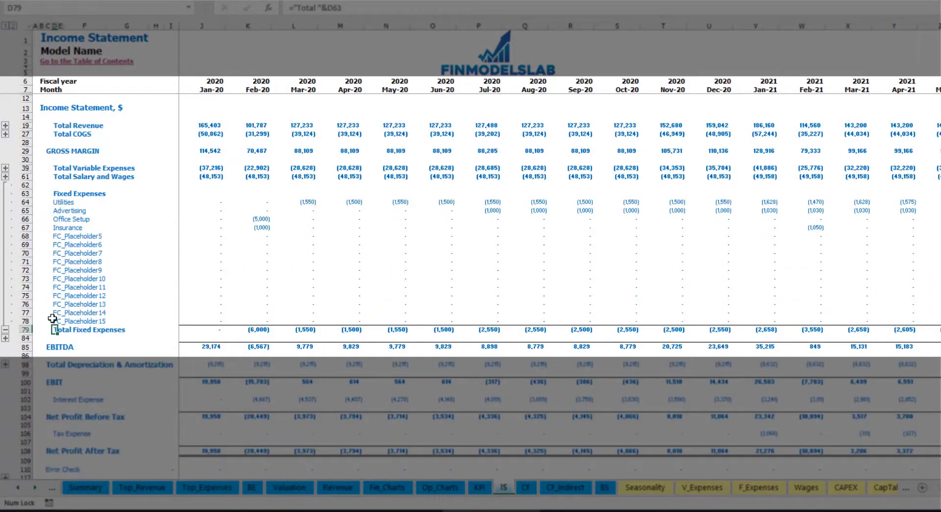
left_click_drag(25, 202, 29, 228)
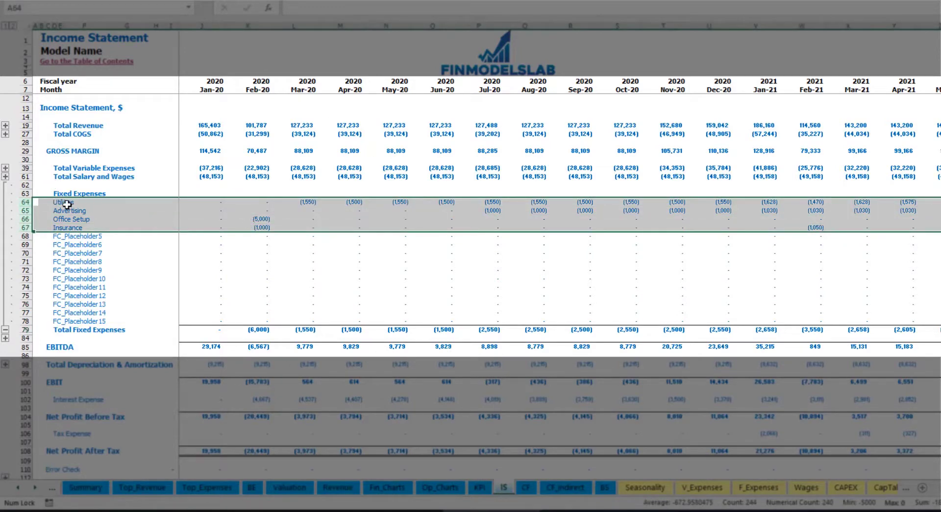
left_click_drag(60, 201, 63, 321)
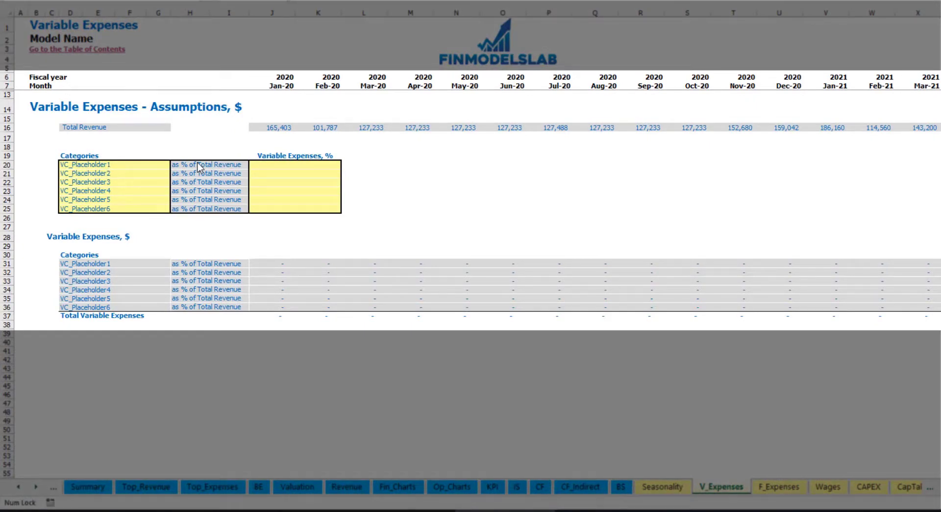
Name the first variable expense category Bank fees and set it to 2.5% of total revenue.
left_click(102, 165)
type("Ba")
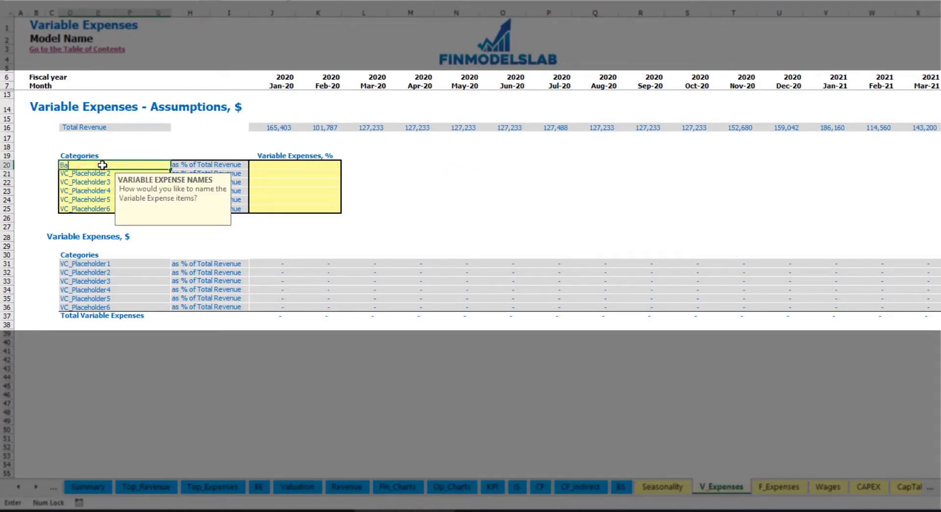
type("nk fees")
key("Return")
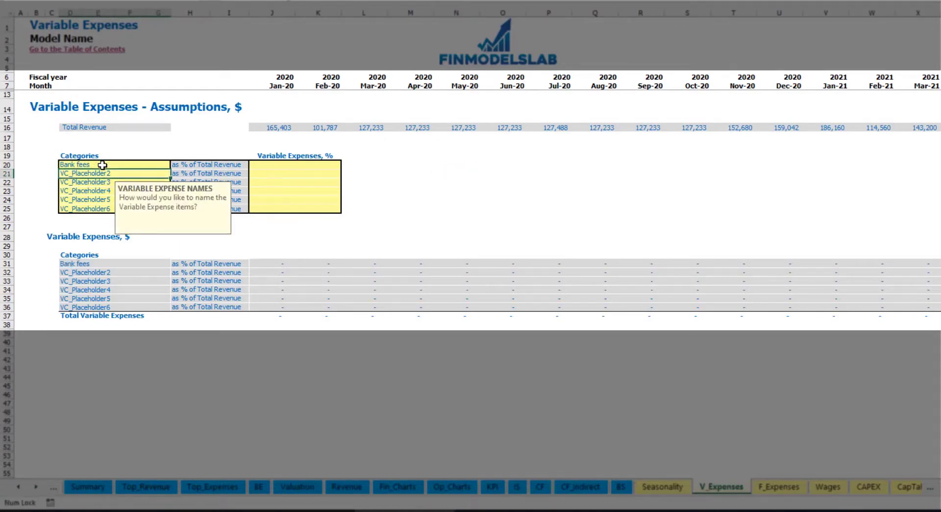
left_click(276, 165)
type("2")
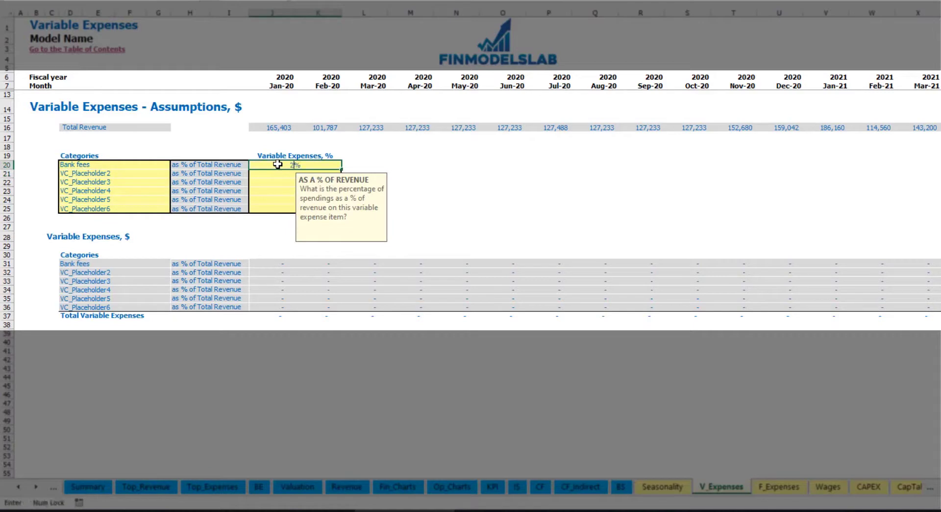
type(".5")
key("Return")
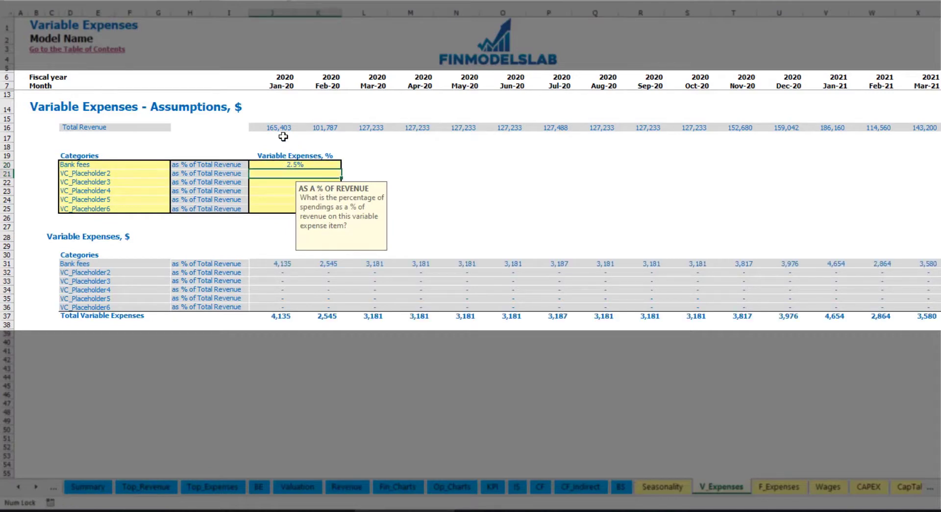
Compare the monthly Total Revenue figures with the calculated Bank fees expenses.
left_click_drag(277, 128, 734, 130)
scroll(476, 196, "right", 15)
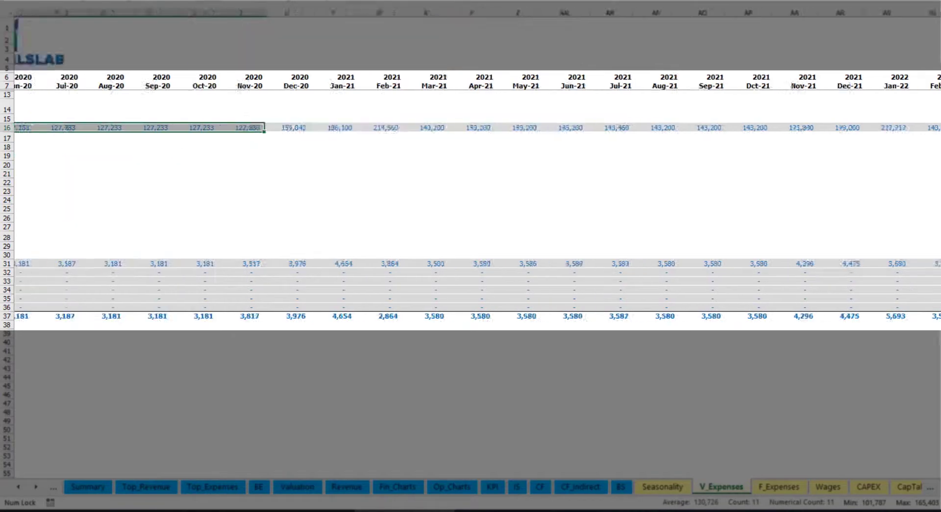
scroll(476, 197, "left", 15)
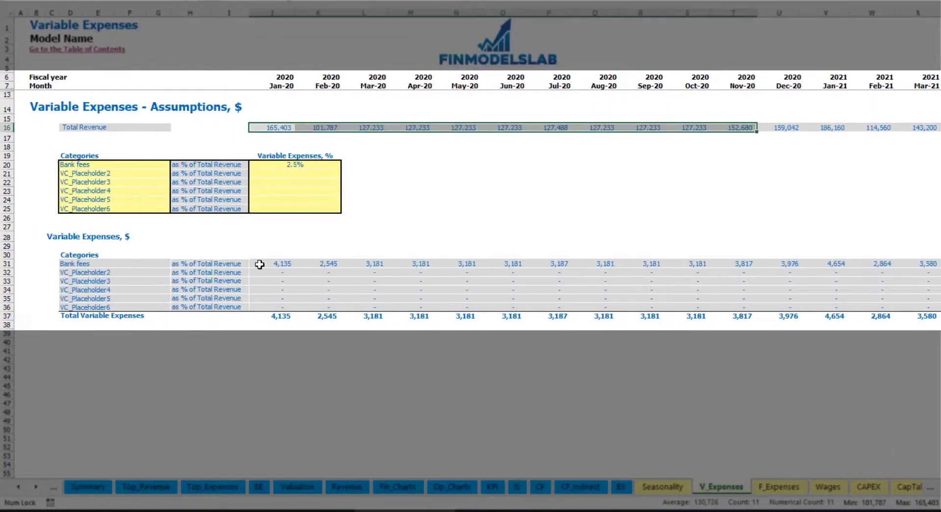
left_click(288, 264)
left_click(365, 264)
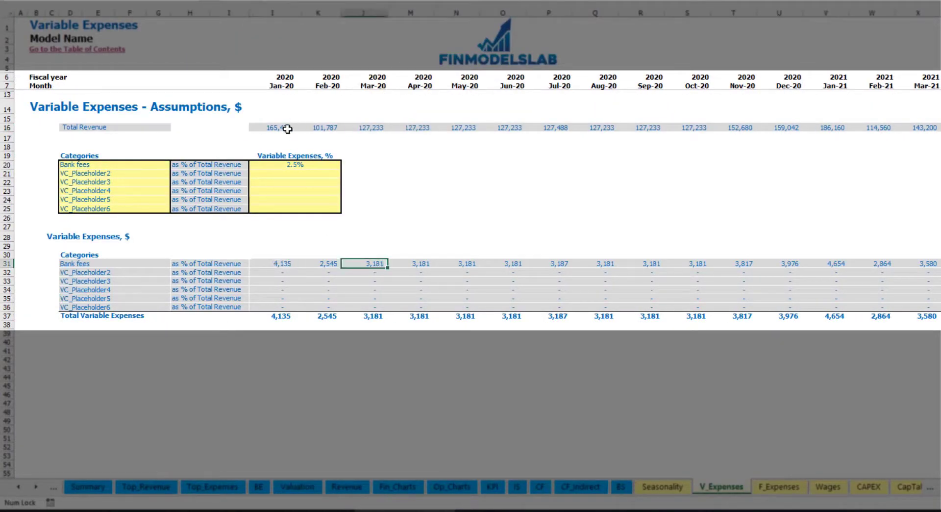
Name the second variable expense category Other Var Exp and set it to 5% of total revenue.
left_click(118, 174)
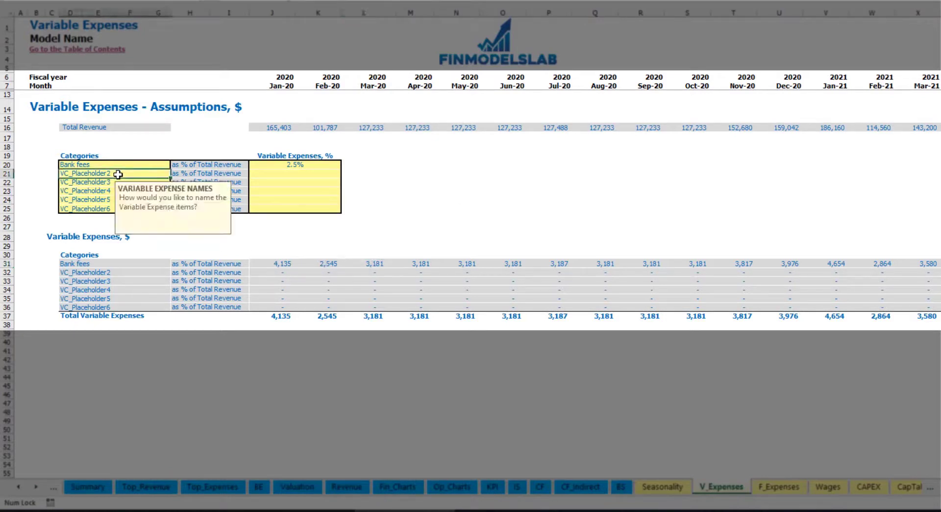
type("Other Var E")
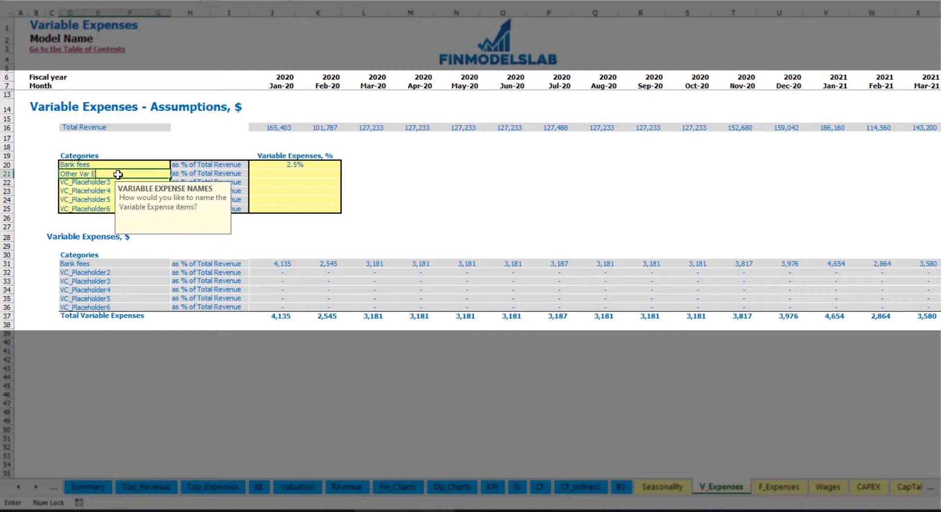
key("Return")
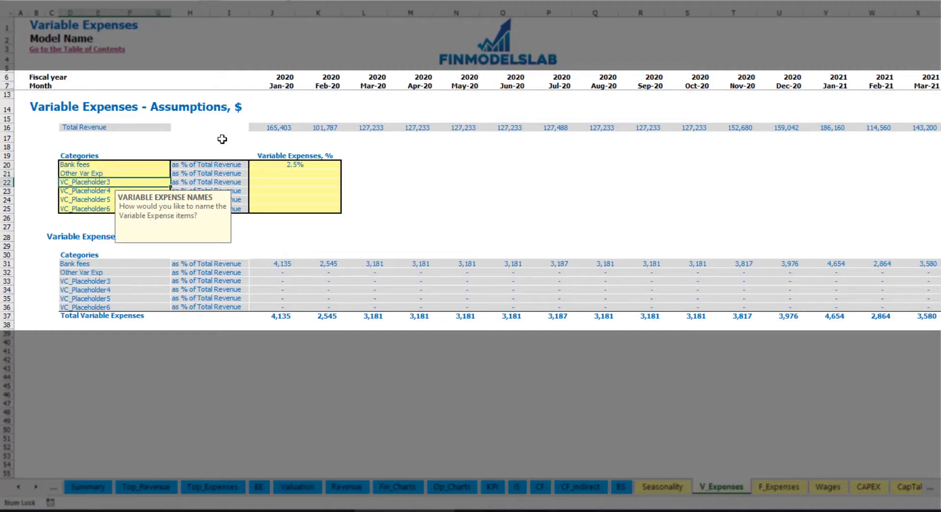
left_click(287, 173)
type("5")
key("Return")
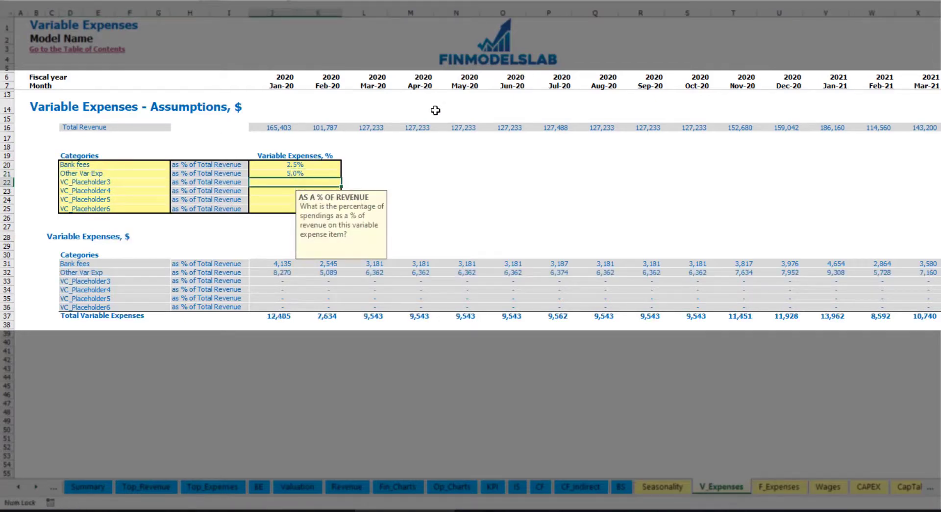
Name the third variable expense category Direct Labor and set it to 15% of total revenue.
left_click(149, 183)
type("D")
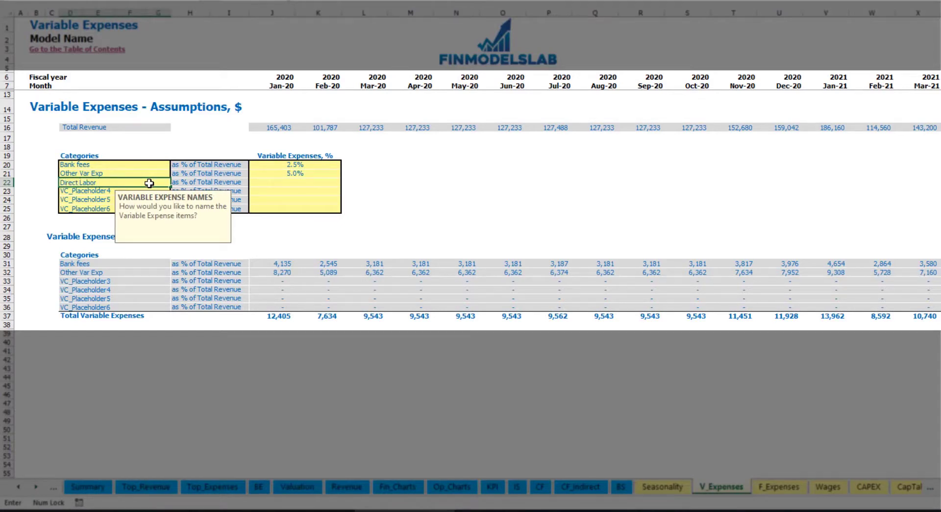
type("irect Labor")
key("Return")
left_click(277, 184)
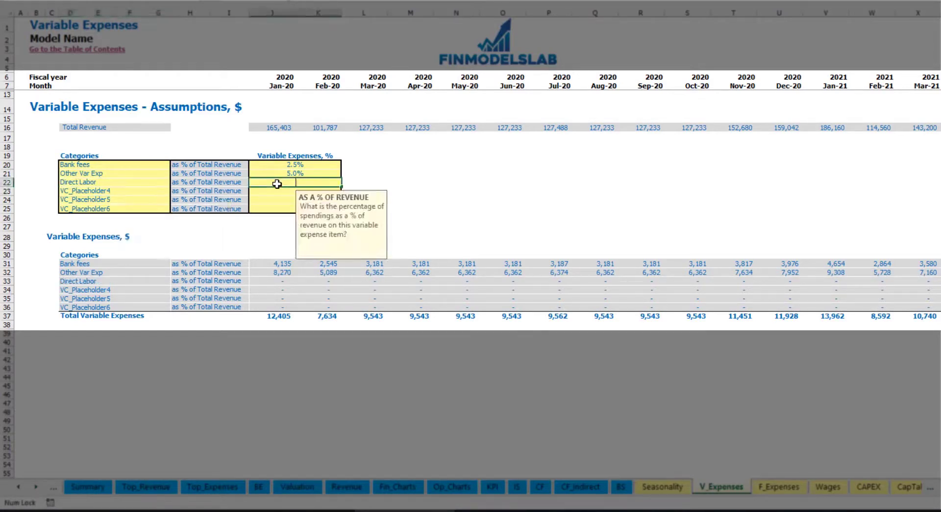
type("15")
key("Return")
Expand Total Variable Expenses in the Income Statement and examine the Bank fees, Other Var Exp, Direct Labor and placeholder rows.
left_click(274, 261)
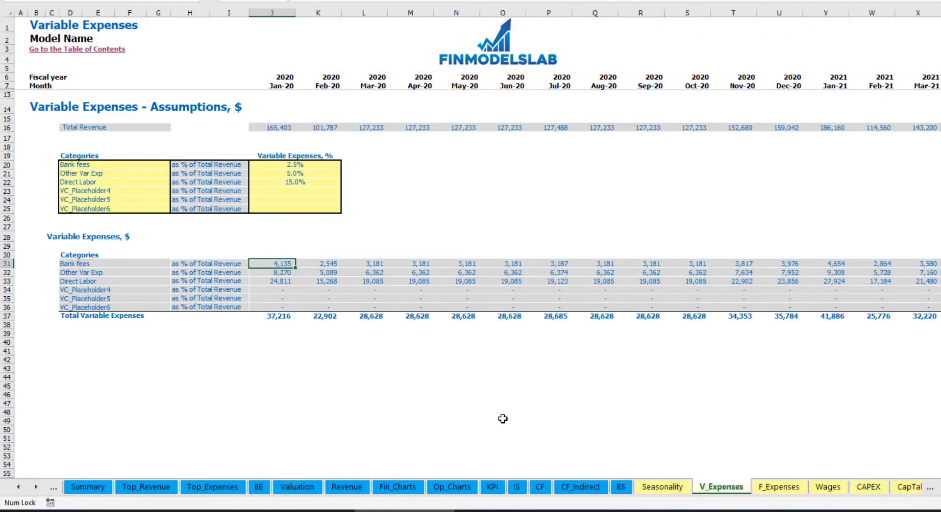
left_click(519, 486)
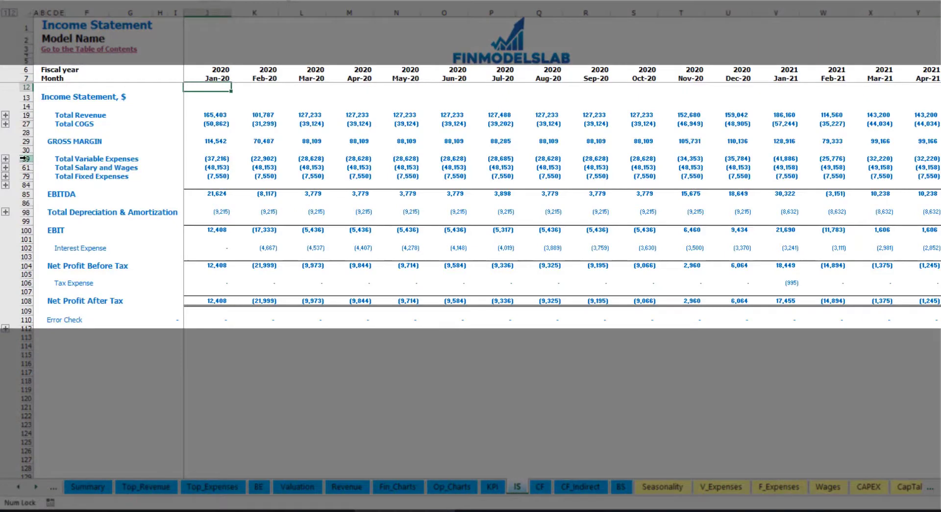
left_click(26, 158)
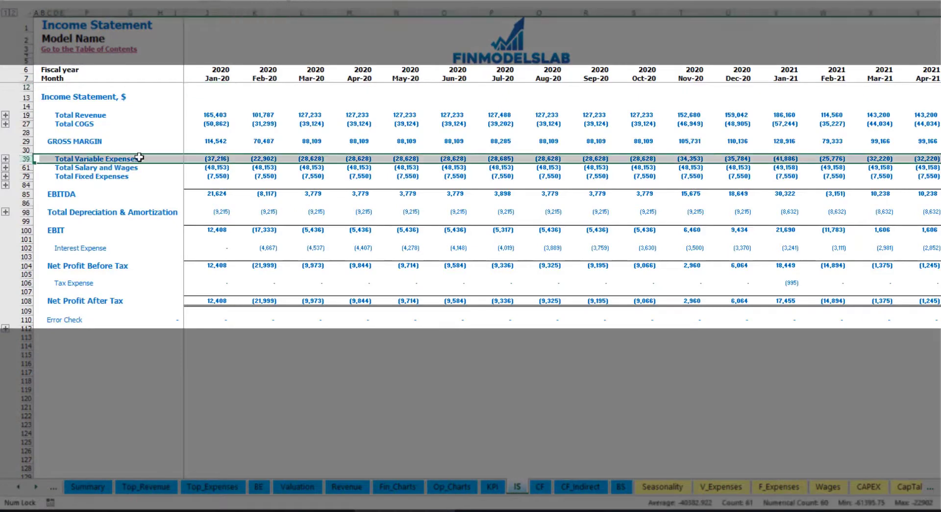
left_click(6, 160)
left_click_drag(26, 176, 34, 212)
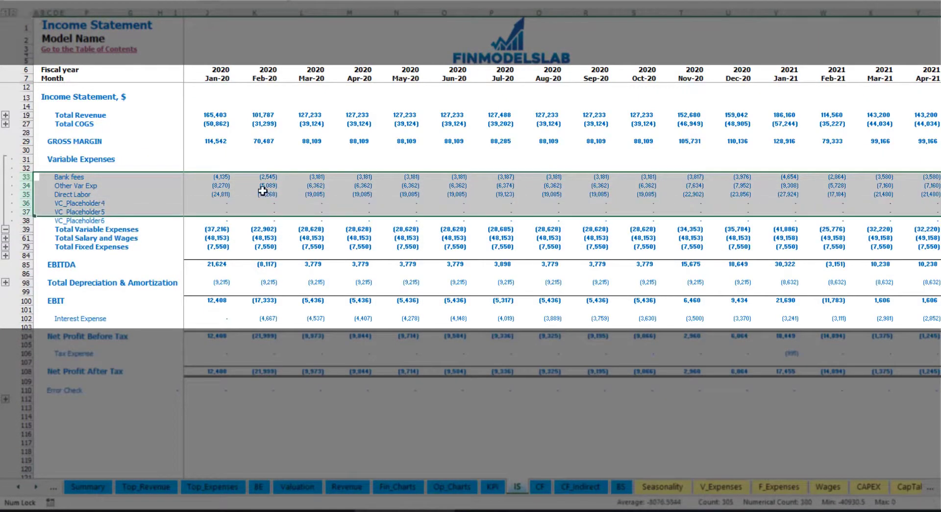
left_click(228, 175)
left_click_drag(58, 177, 62, 217)
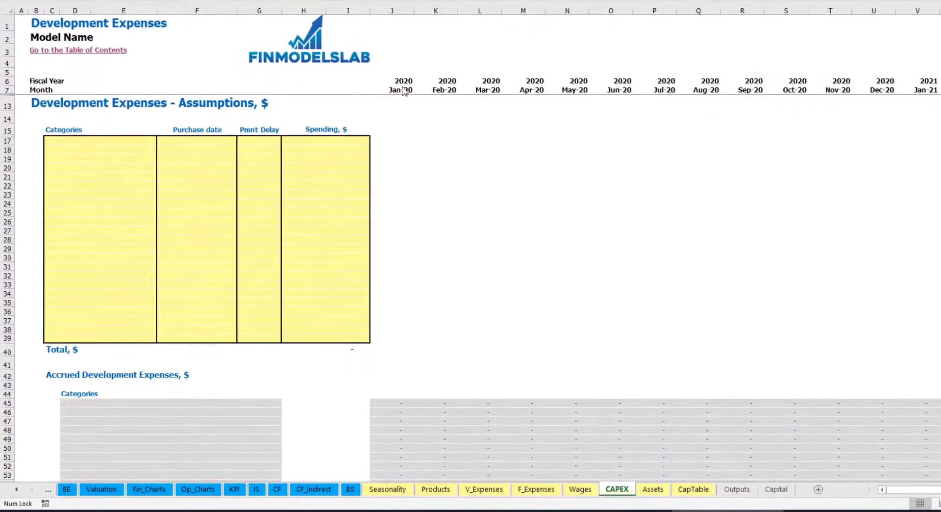
Add an Office dev category in the first Development Expenses row with purchase date Feb-20.
left_click(127, 140)
type("Office dev")
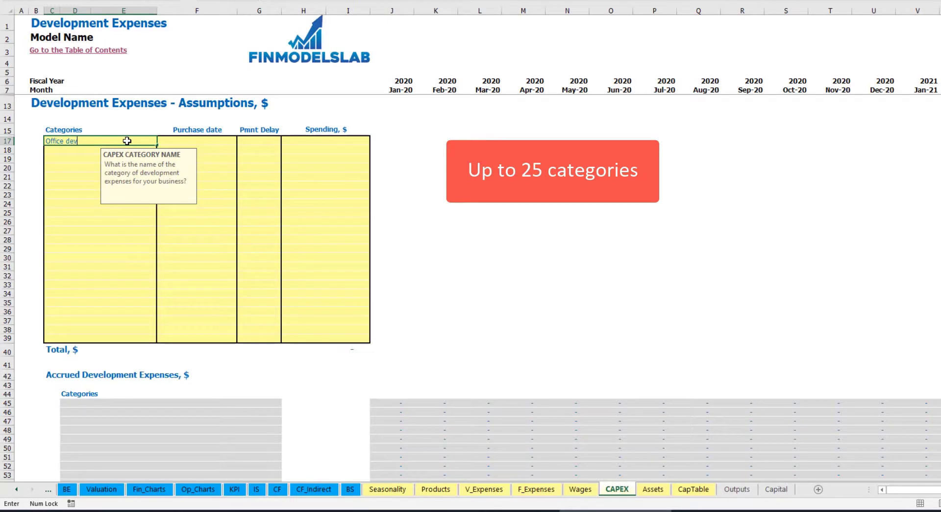
key("Return")
left_click(228, 141)
left_click(242, 141)
left_click(218, 159)
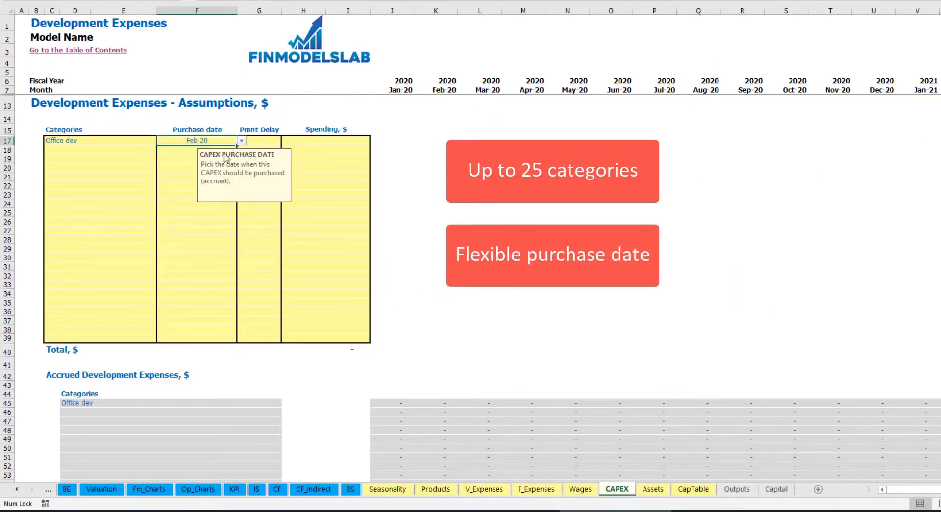
Set the Office dev spending to 10,000 and its payment delay to 2M.
left_click(312, 139)
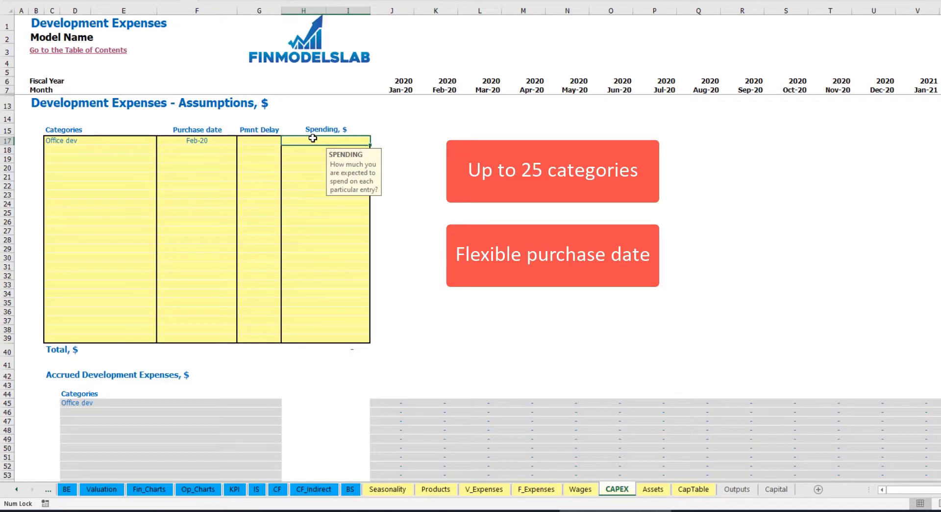
type("10000")
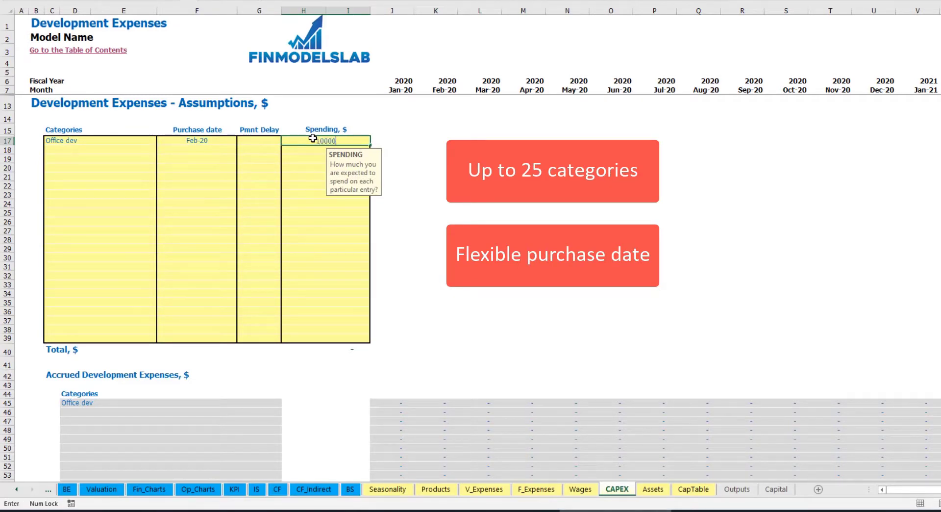
key("Return")
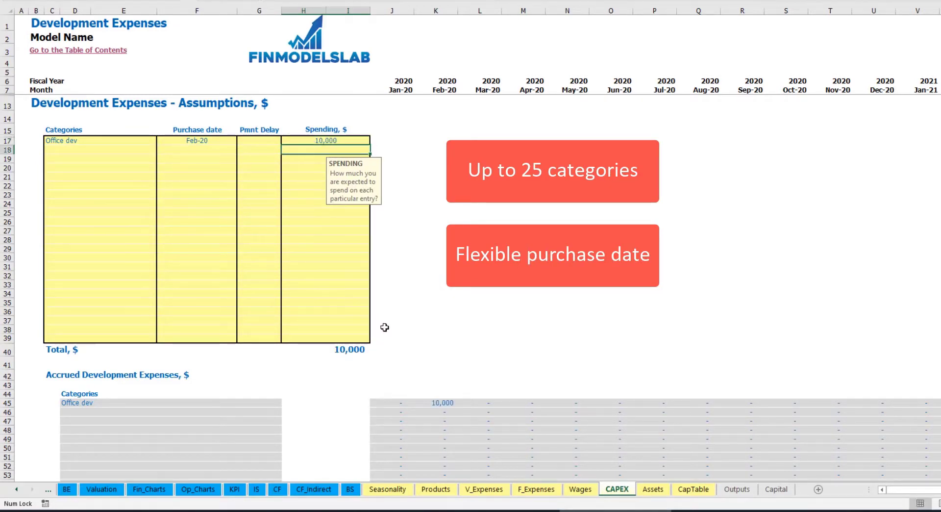
left_click(263, 141)
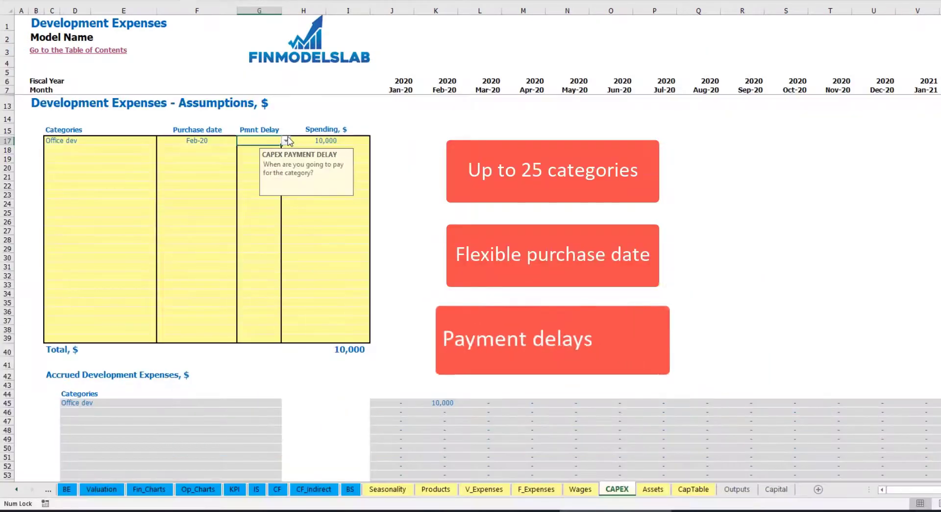
left_click(286, 141)
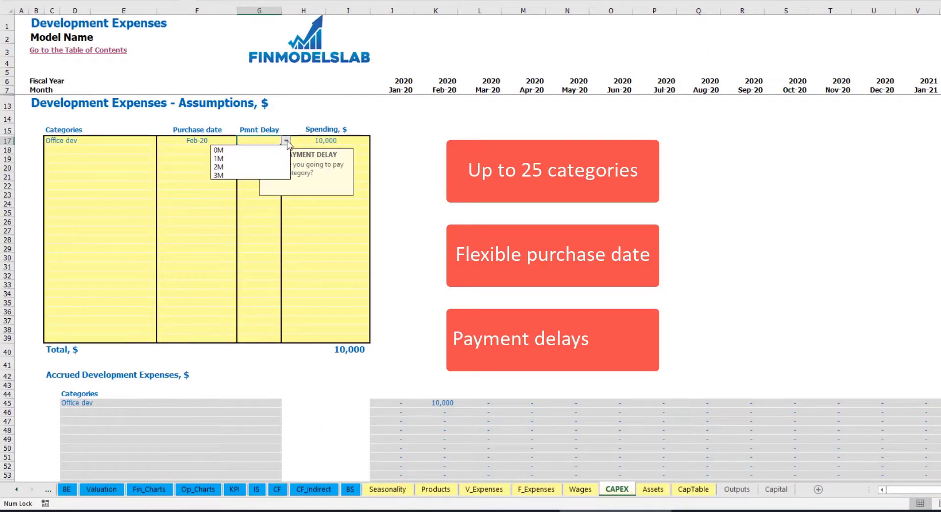
left_click(254, 167)
left_click(465, 168)
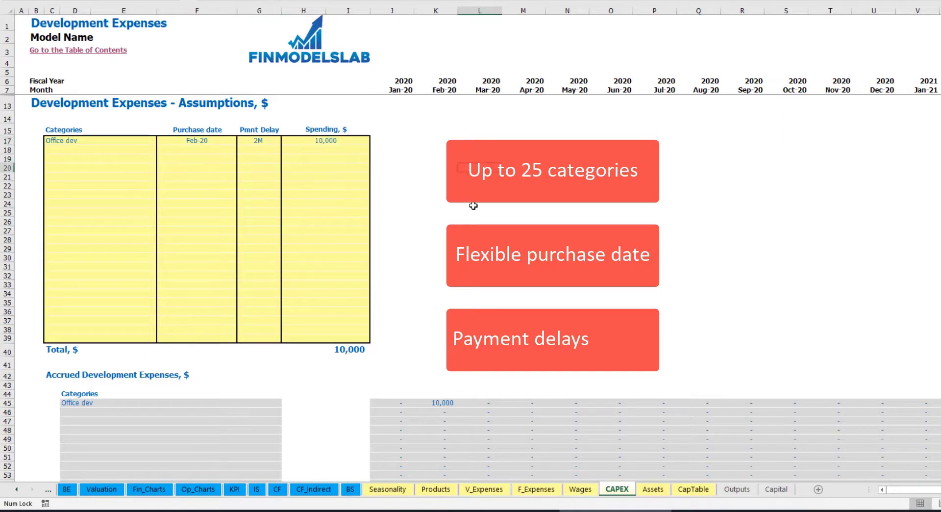
Examine the Office dev amounts in the accrued, paid and Summary sections of the Development Expenses sheet.
left_click(443, 404)
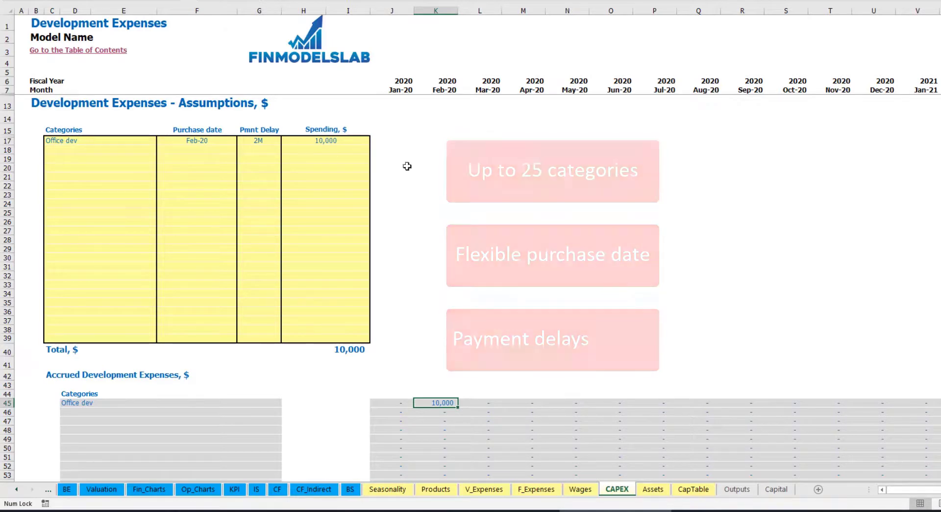
scroll(441, 212, "down", 7)
scroll(442, 214, "down", 3)
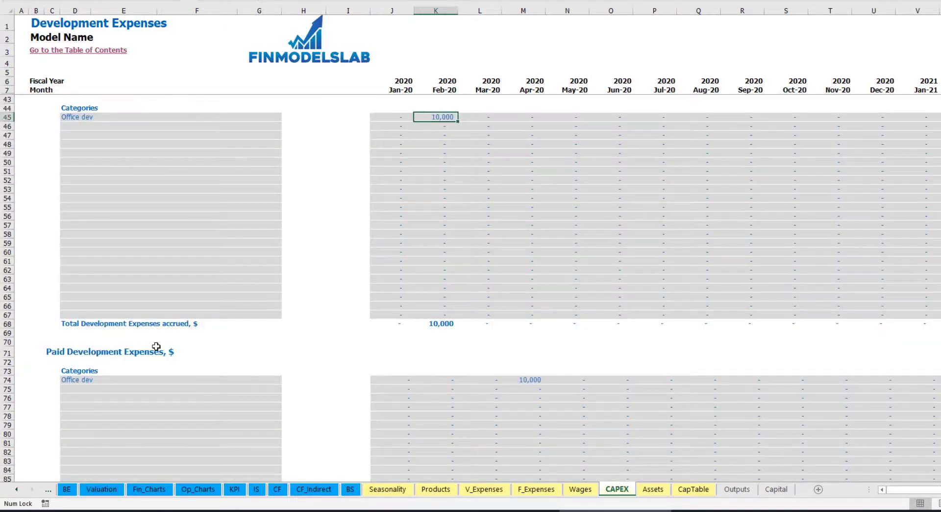
left_click(524, 381)
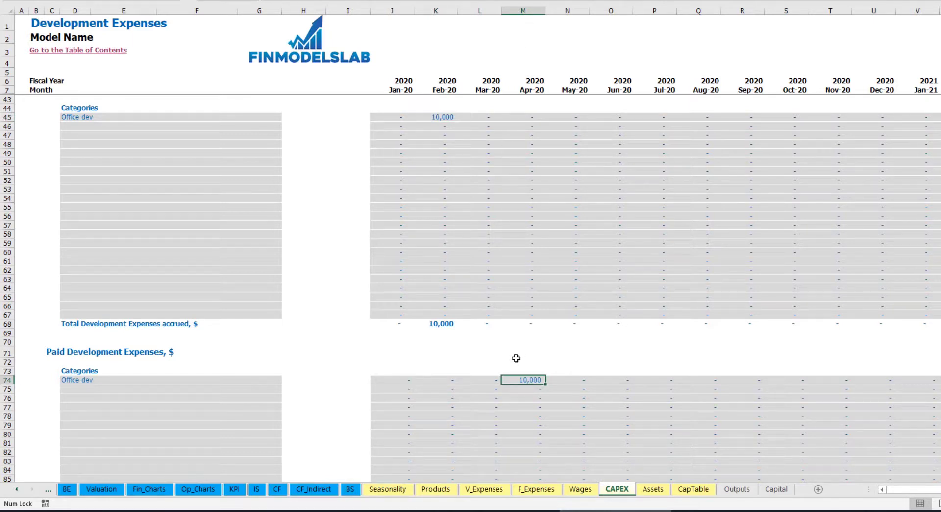
scroll(505, 378, "down", 13)
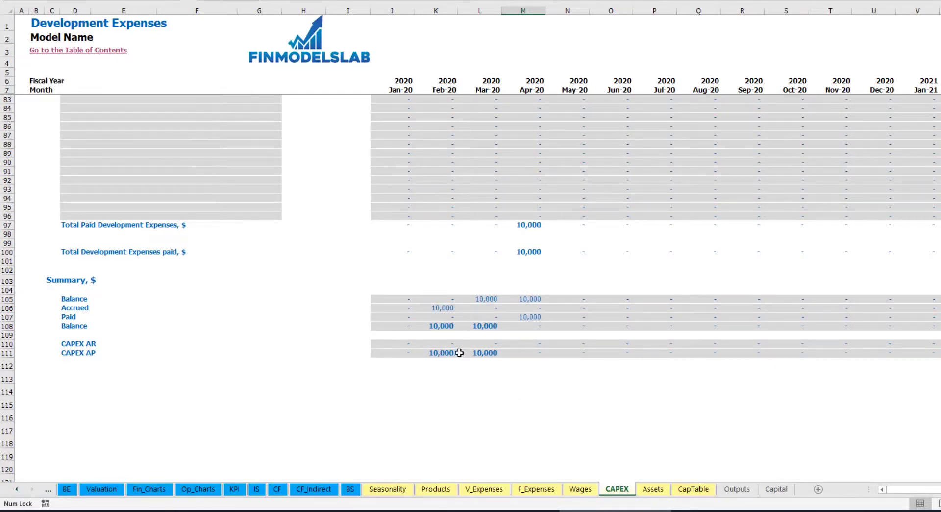
scroll(484, 286, "up", 20)
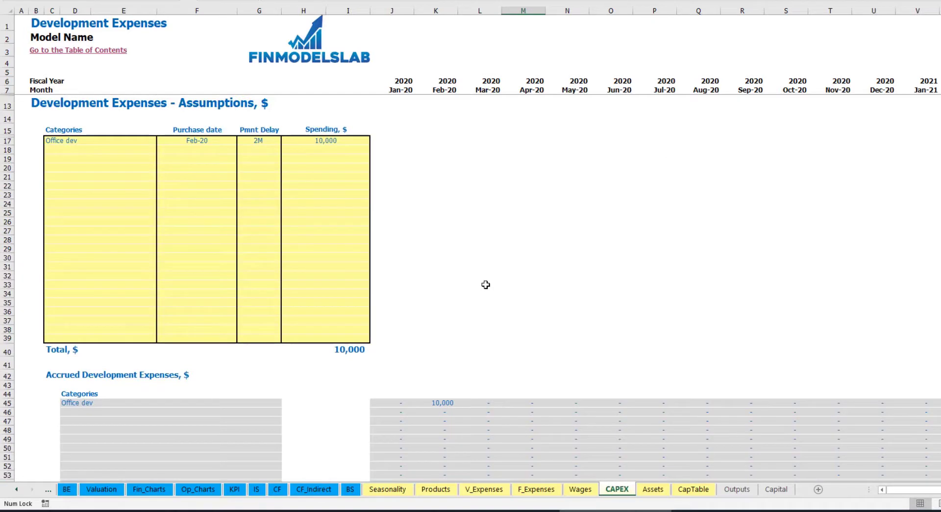
Add an Other dev exp category in the second Development Expenses row with purchase date Mar-20.
left_click(84, 149)
type("Other dev")
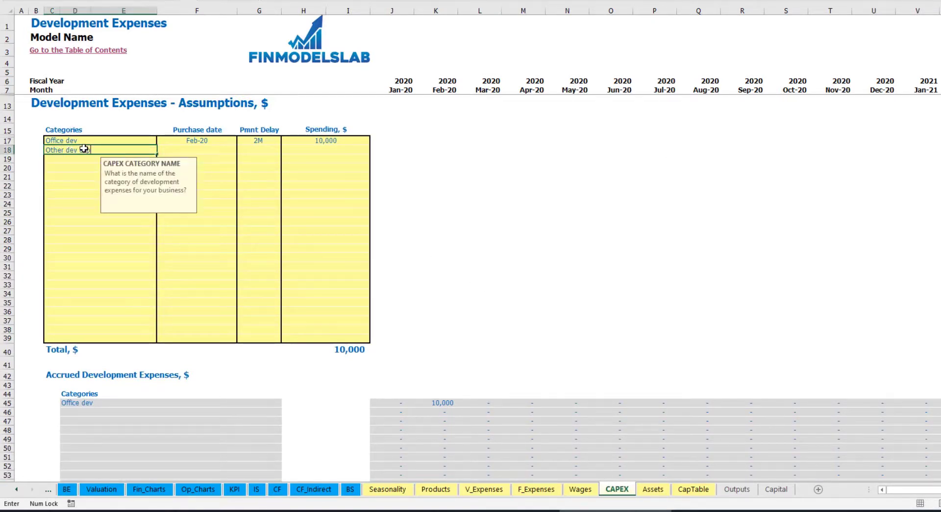
left_click(221, 149)
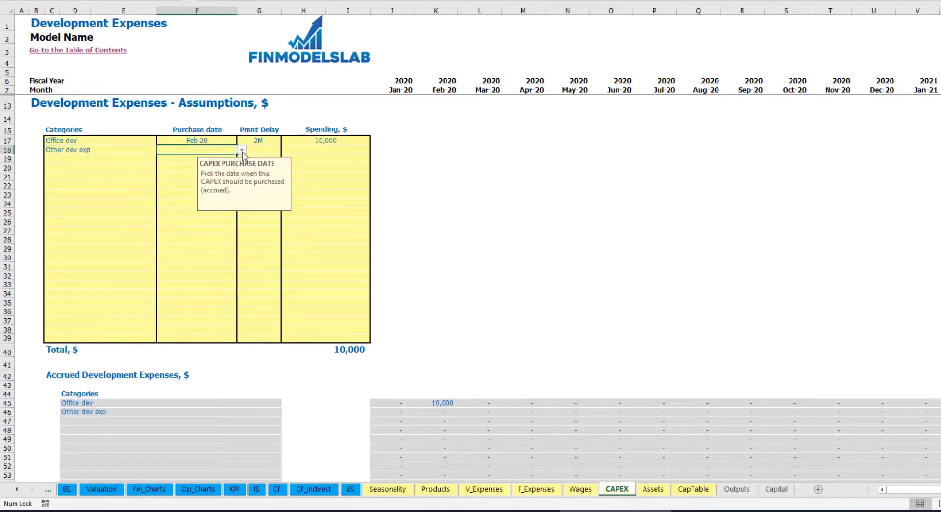
left_click(242, 151)
left_click(223, 176)
Set the Other dev exp spending to 5,000 and its payment delay to 0M.
left_click(312, 152)
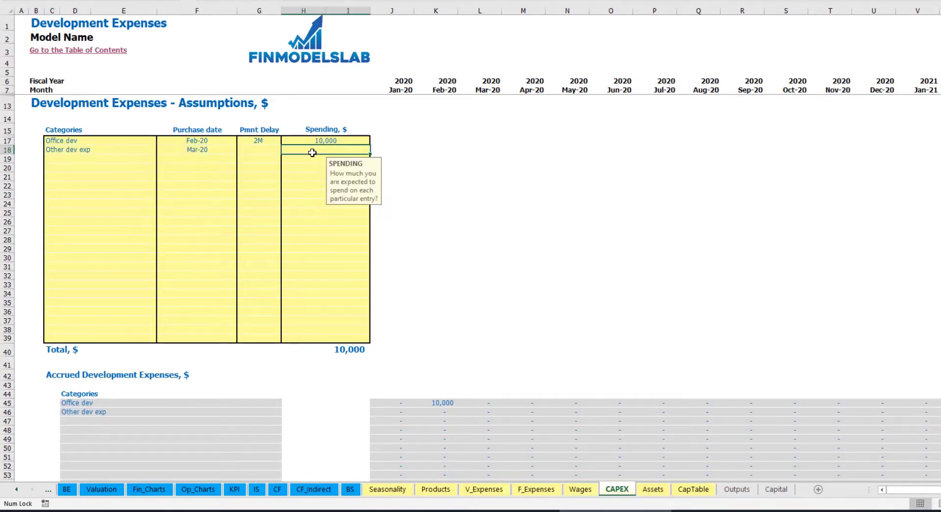
type("5000")
key("Return")
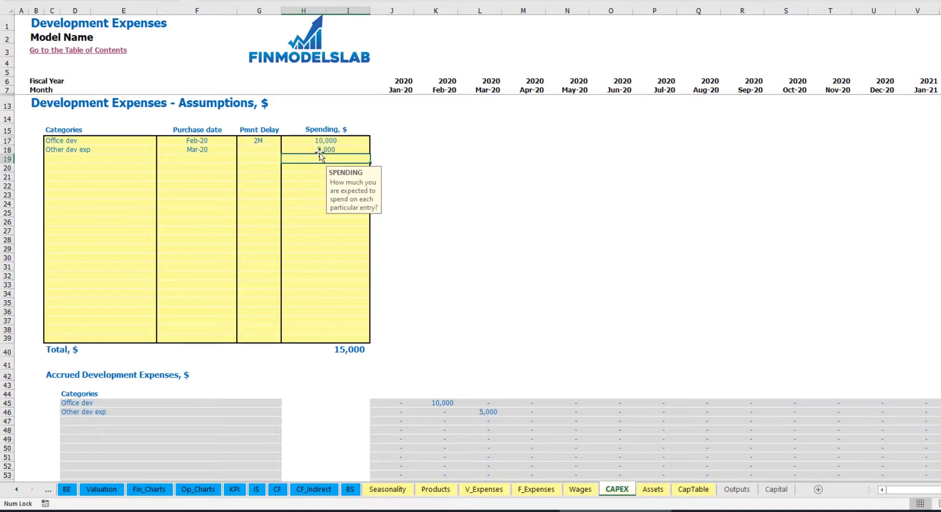
left_click(268, 152)
left_click(286, 150)
left_click(265, 159)
Compare the months in which Other dev exp is accrued and paid in the Development Expenses tables.
scroll(457, 331, "down", 3)
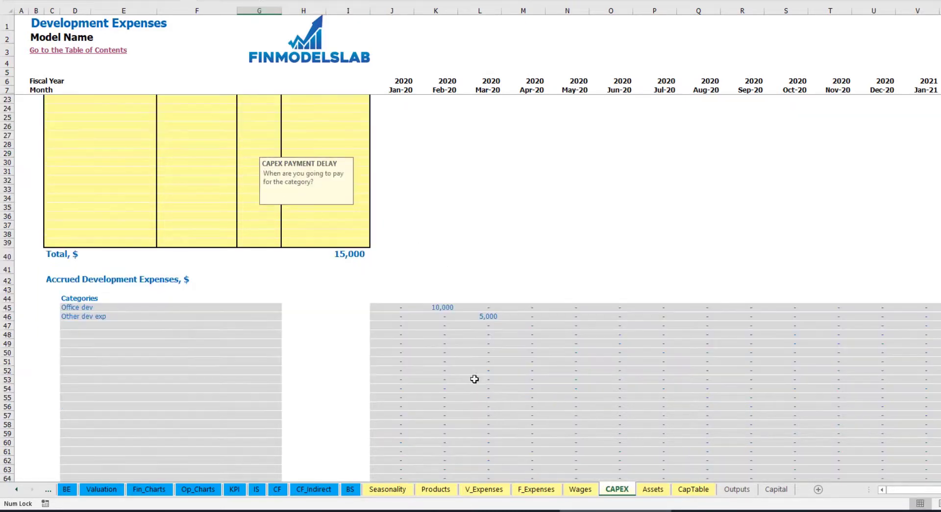
left_click(490, 317)
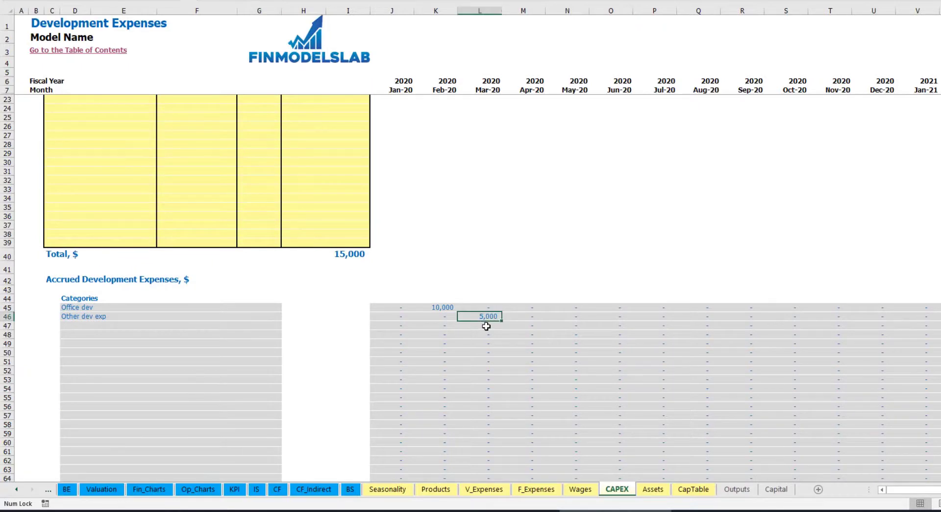
scroll(484, 317, "down", 10)
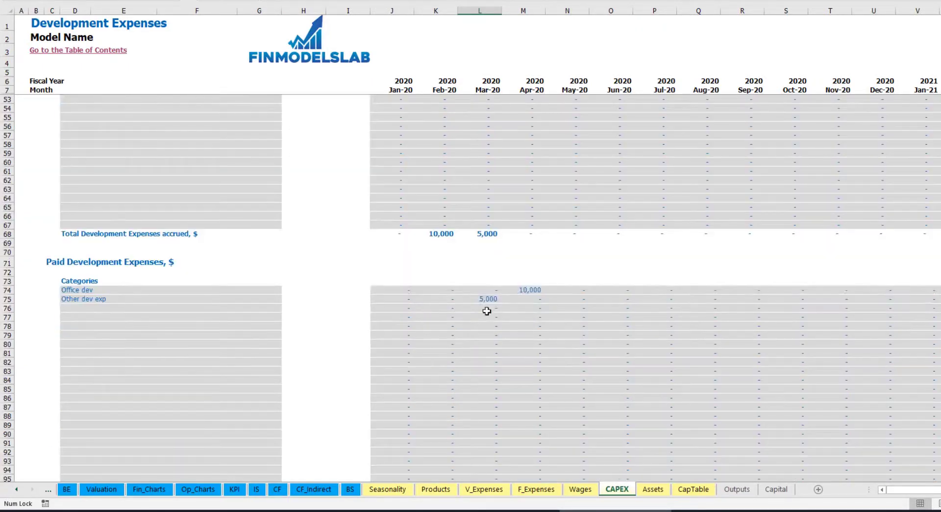
scroll(484, 300, "up", 13)
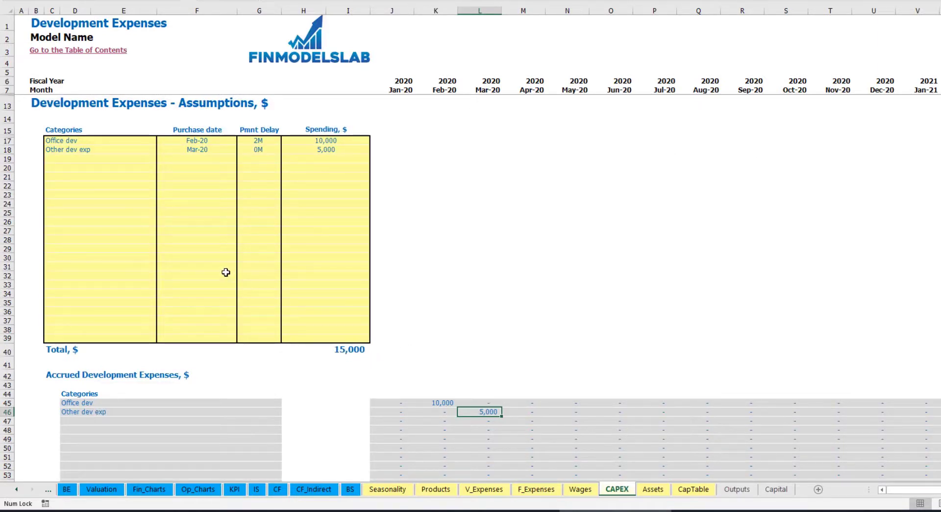
Examine the book depreciation, capital expenditure and closing net book value of Development Expenses on the Assets sheet.
left_click(653, 489)
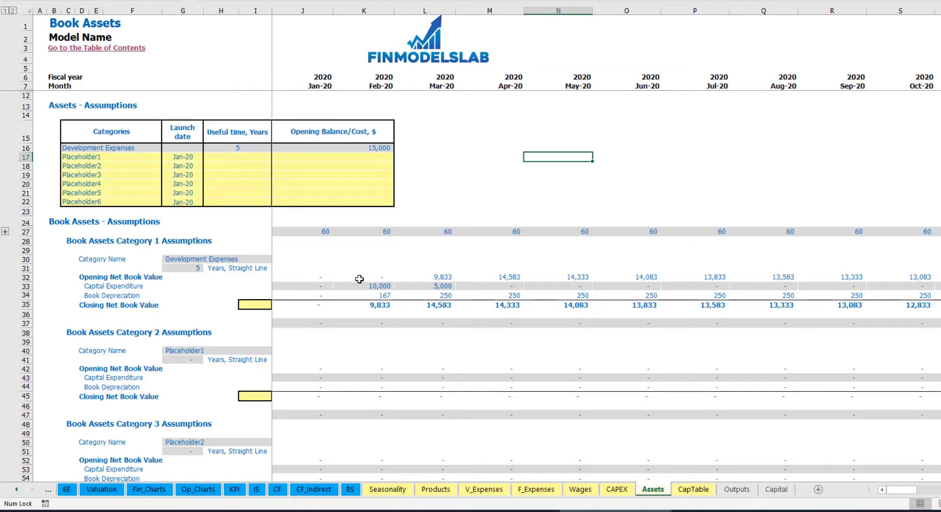
left_click(26, 296)
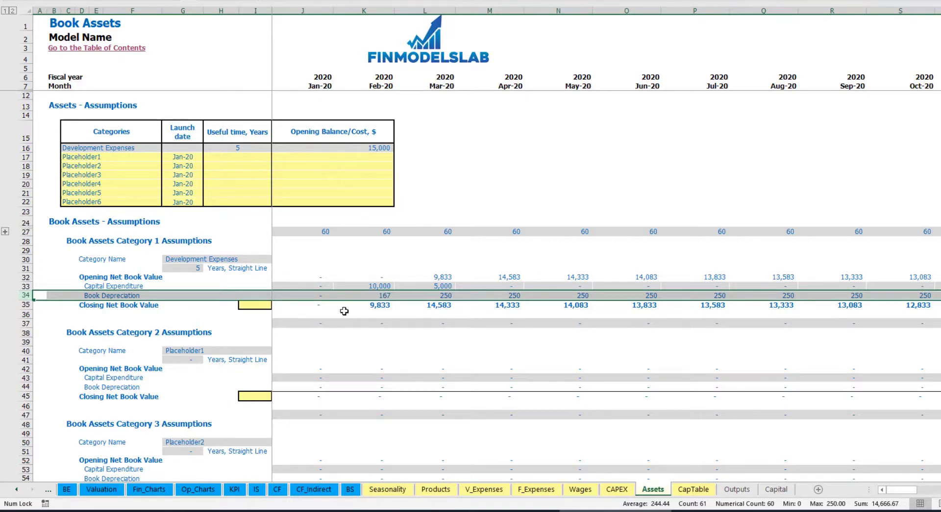
left_click_drag(301, 285, 541, 286)
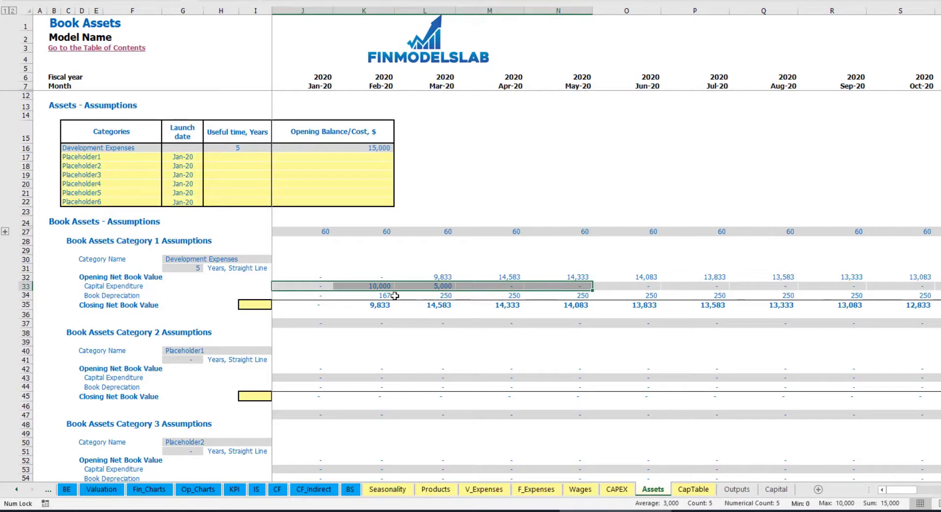
left_click_drag(318, 306, 600, 308)
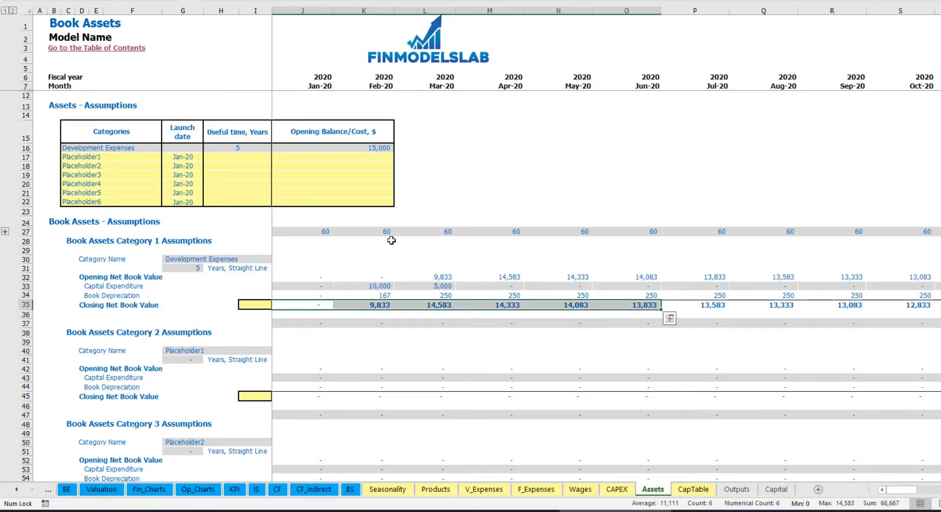
Rename the Placeholder1 asset category to Other assets and set its useful time to 10 years.
left_click(126, 154)
type("Other a")
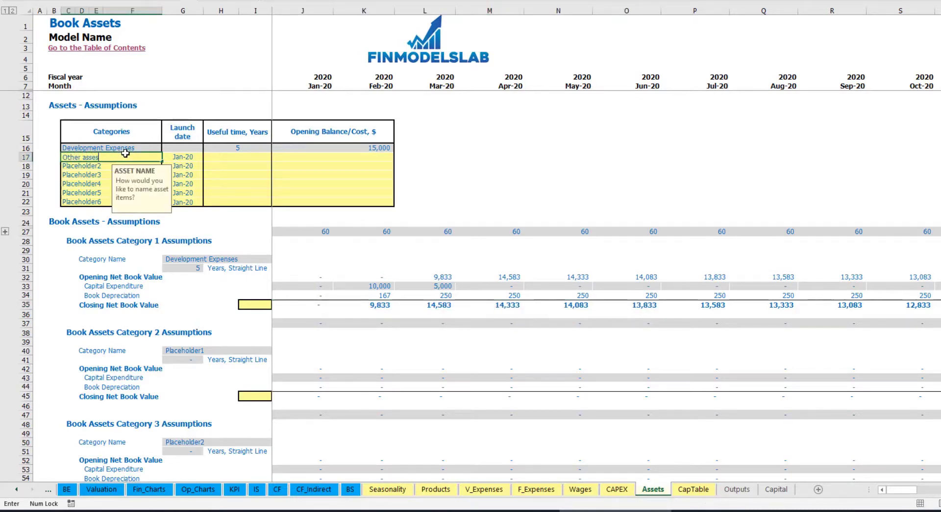
type("ssets")
key("Return")
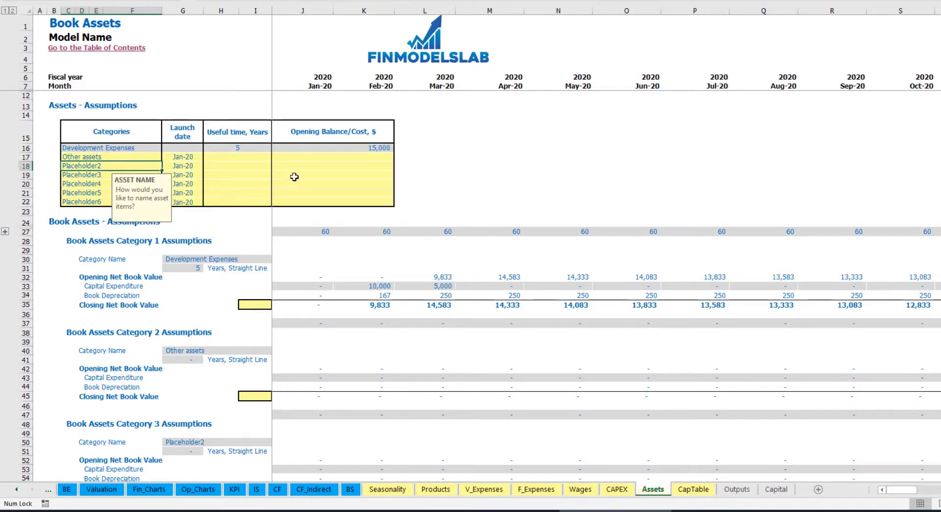
left_click(262, 155)
type("10")
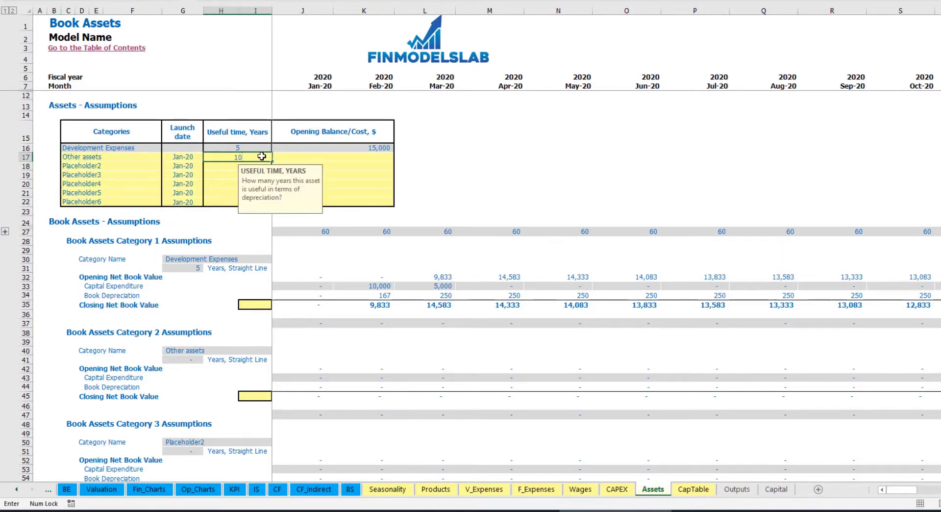
key("Return")
Set the opening cost of Other assets to 25,000 and its launch date to Apr-20.
left_click(336, 158)
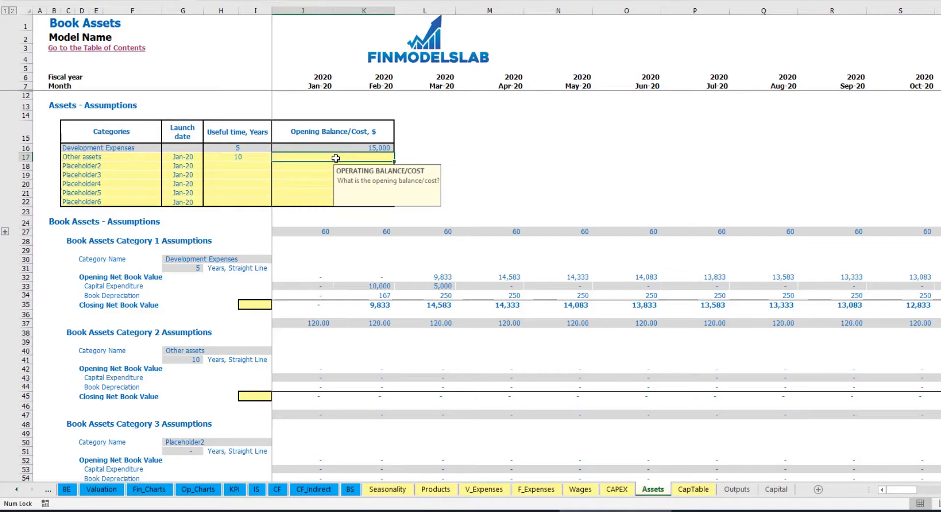
type("25,000")
key("Return")
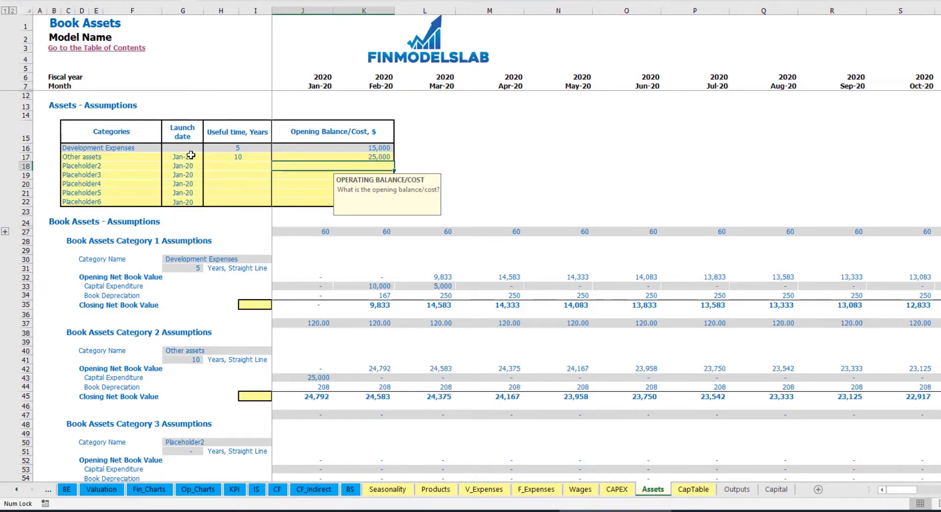
left_click(200, 156)
left_click(207, 156)
left_click(186, 196)
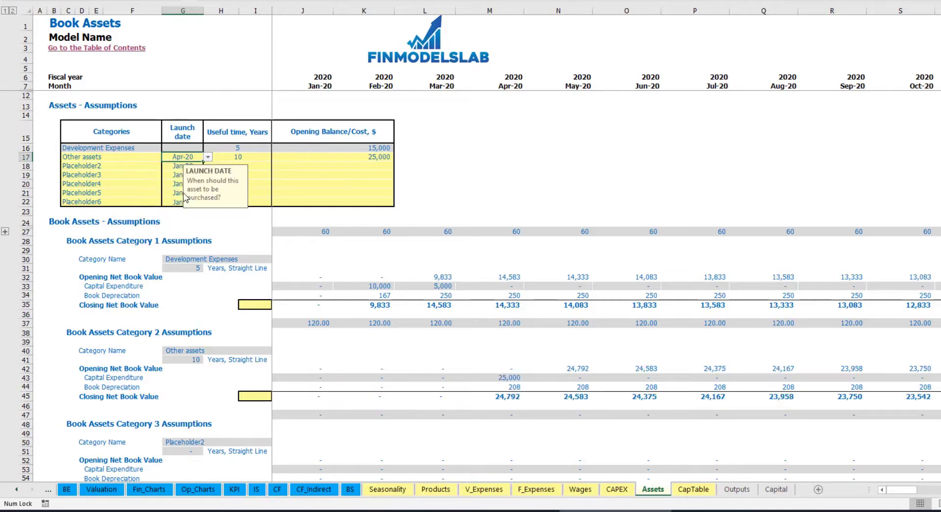
Examine the capital expenditure, book depreciation and closing net book value of Other assets from its launch month onward.
left_click(511, 377)
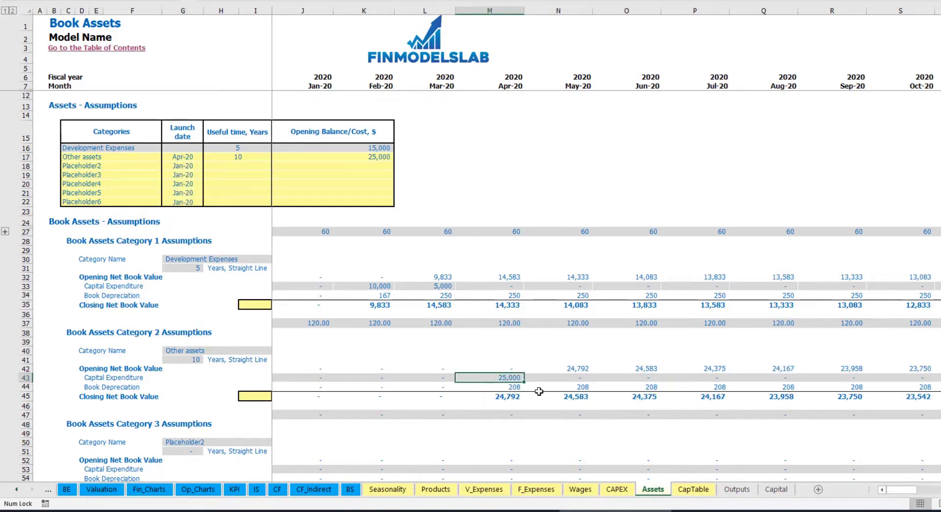
left_click_drag(514, 386, 698, 385)
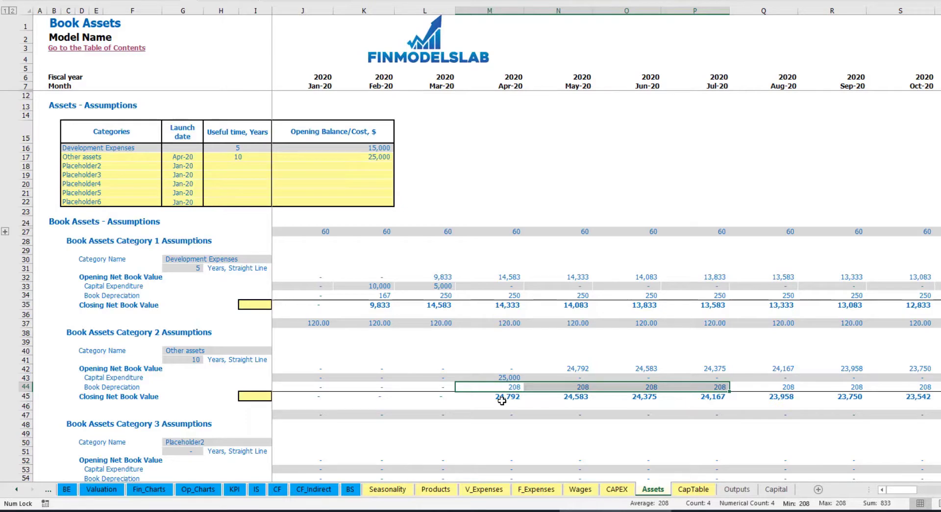
left_click_drag(514, 399, 740, 395)
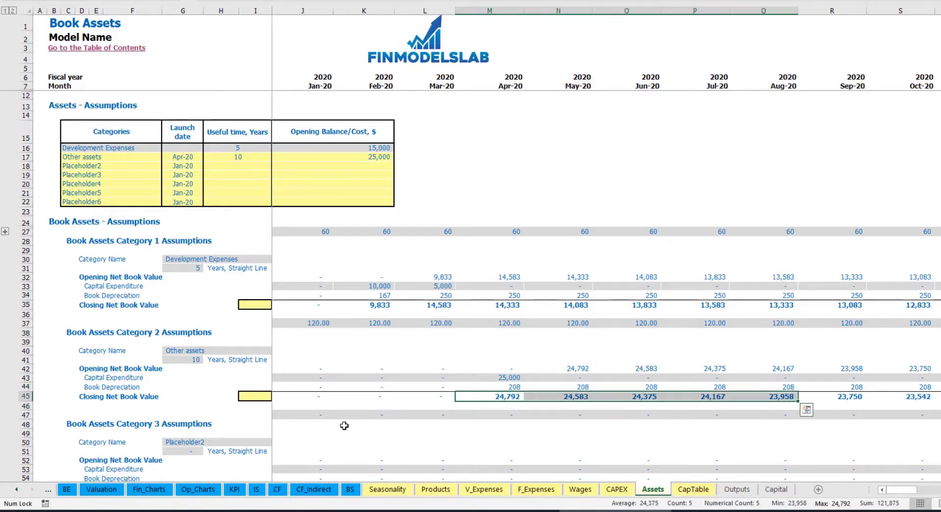
Trace the assets through the Income Statement, Cash Flow Statement and the Balance Sheet's Fixed Assets, CAPEX Prepayment and CAPEX Payable rows.
left_click(257, 488)
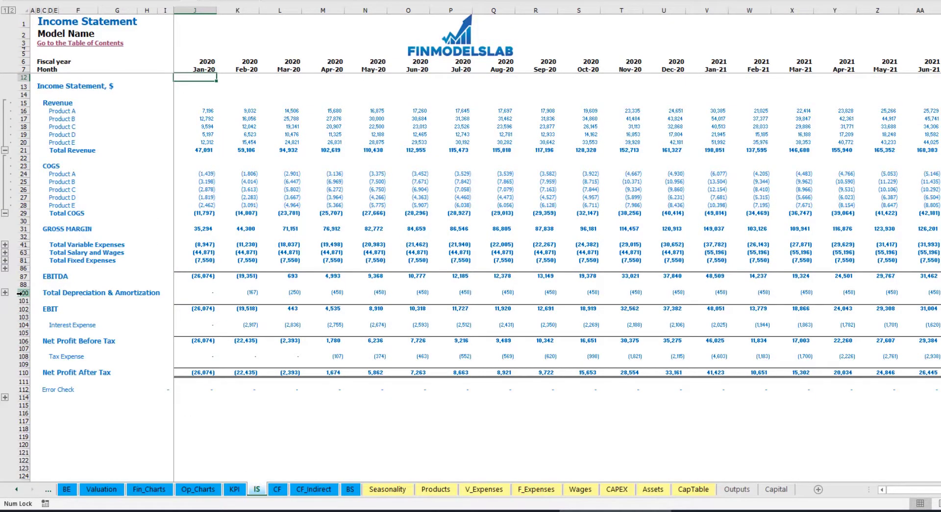
left_click(273, 489)
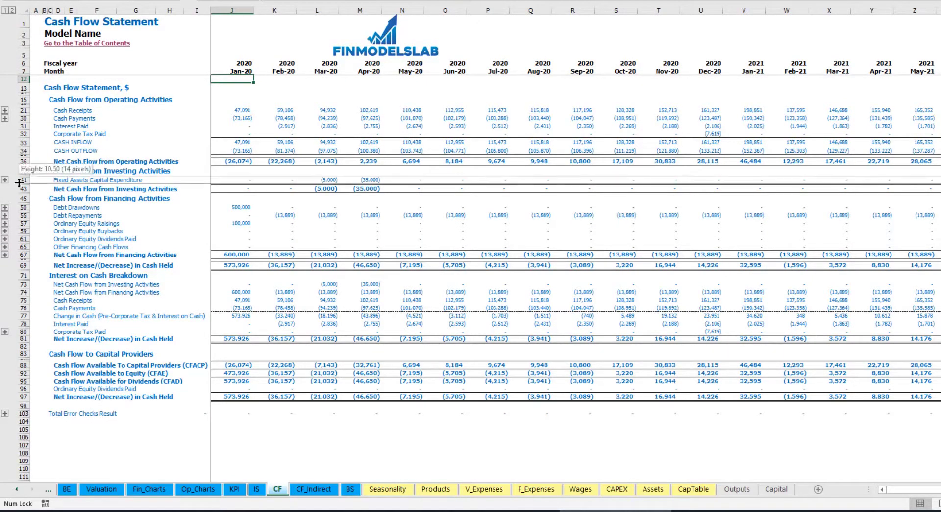
left_click(350, 490)
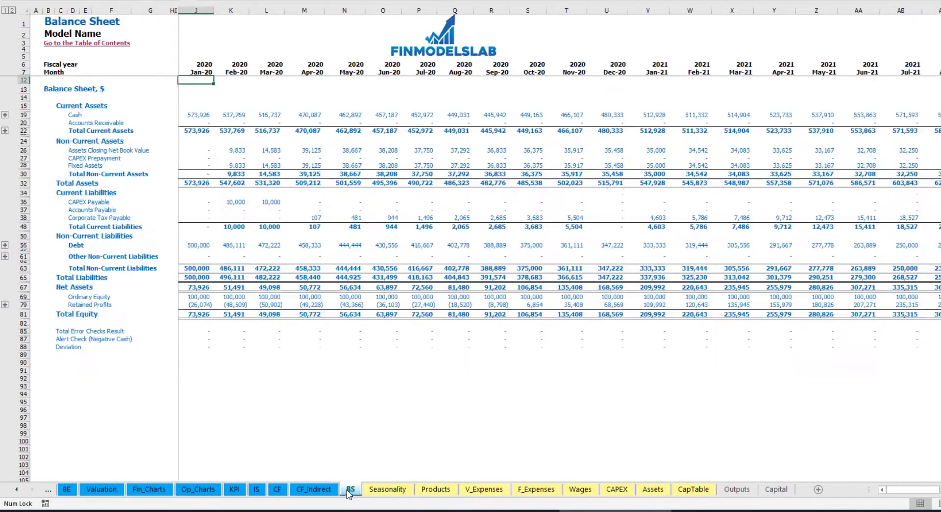
left_click(23, 165)
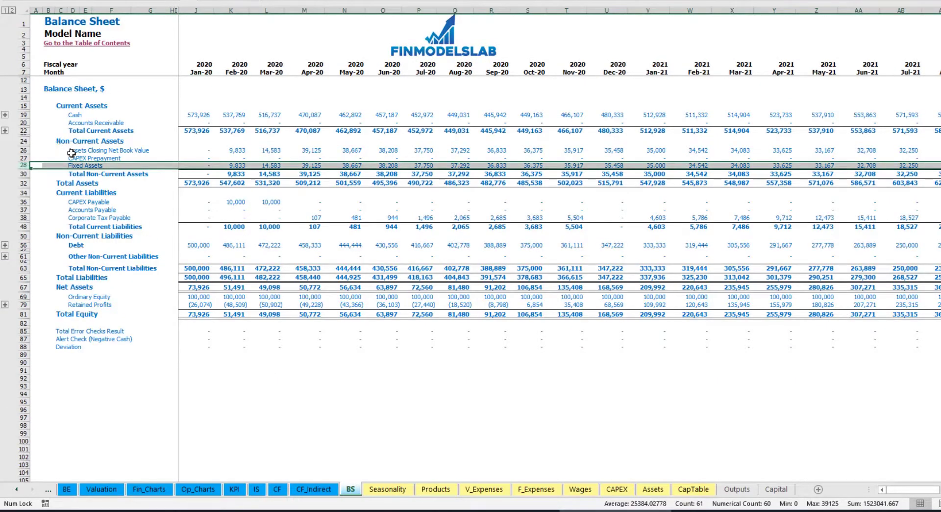
left_click(22, 158)
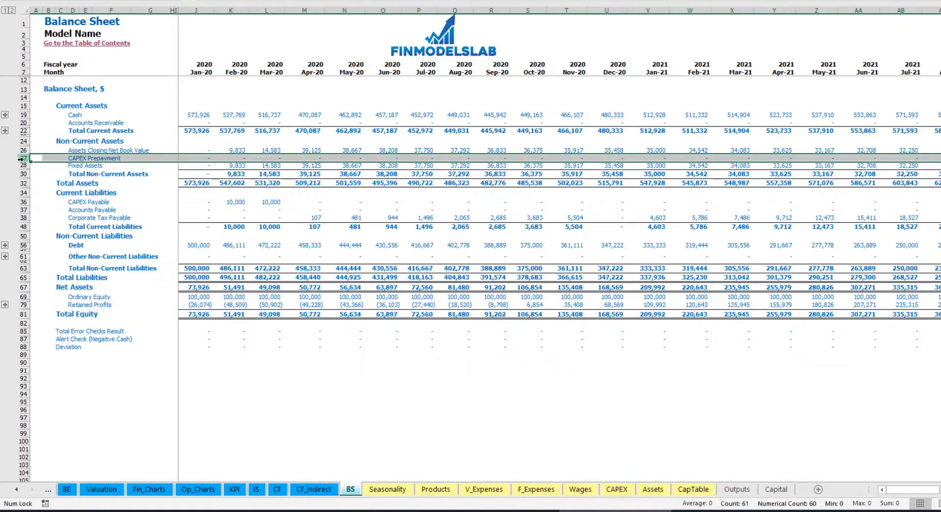
left_click(23, 202)
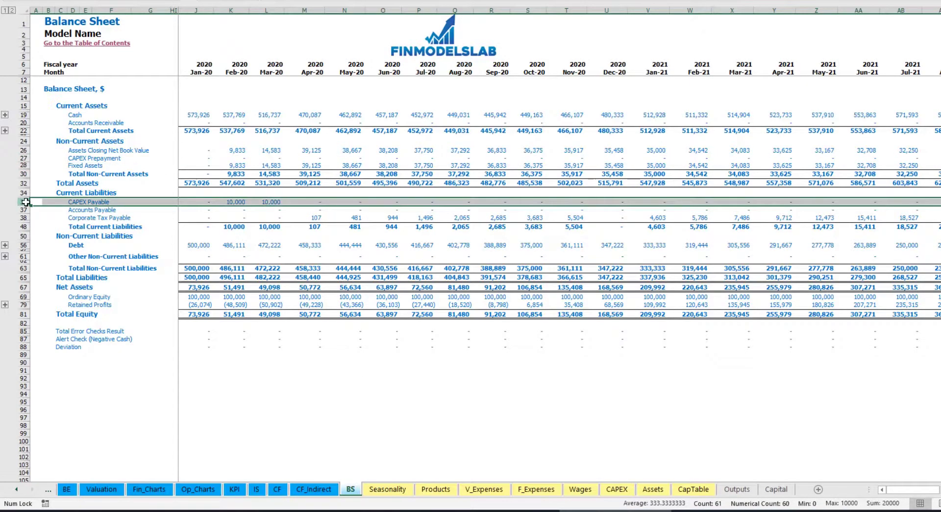
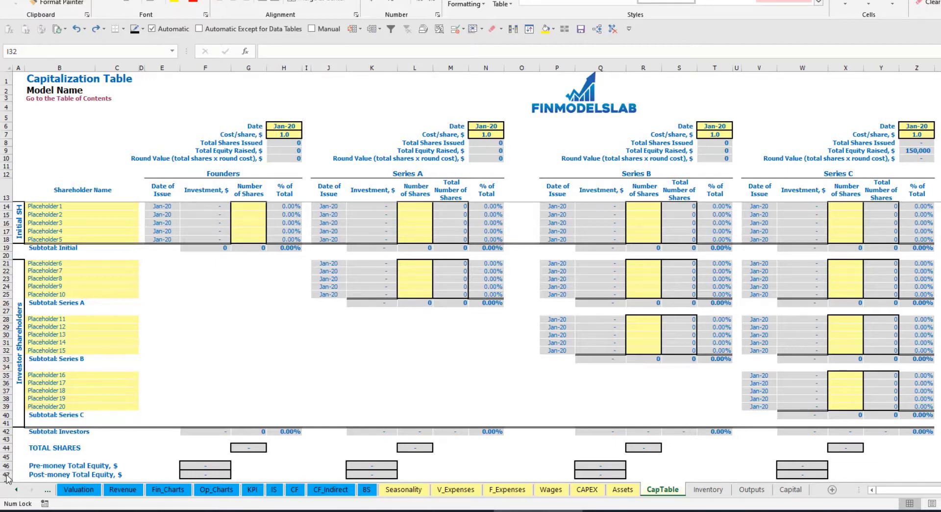
Name the first two initial shareholders in the Capitalization Table Founder 1 and Founder 2.
left_click(47, 205)
type("Founder 1")
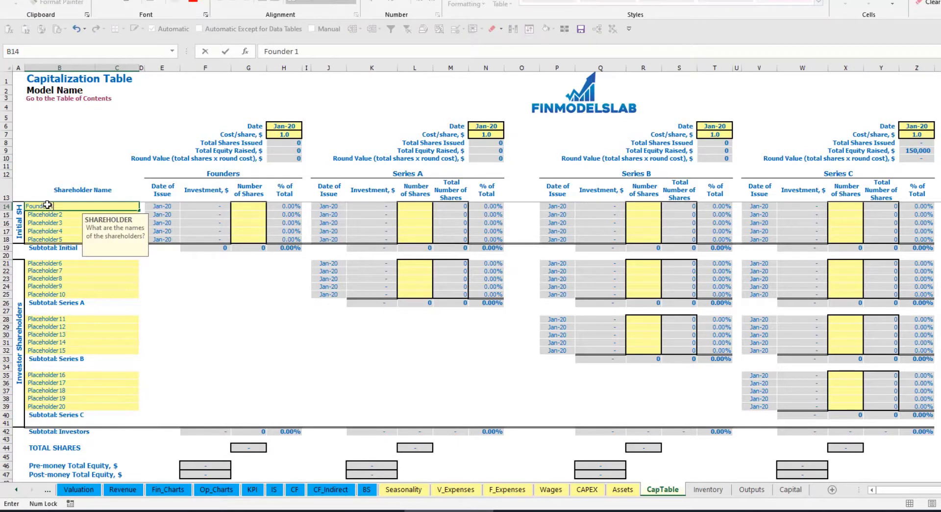
key("Return")
key("ctrl+c")
key("Down")
key("ctrl+v")
key("Escape")
left_click(312, 53)
key("BackSpace")
type("2")
key("Return")
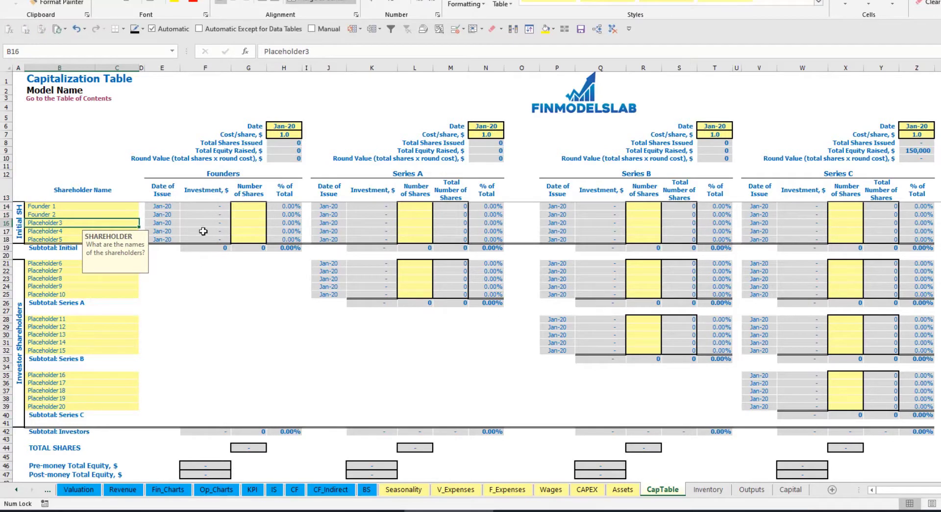
Enter 10,000 founders' round shares for Founder 1 and 20,000 for Founder 2.
left_click(99, 206)
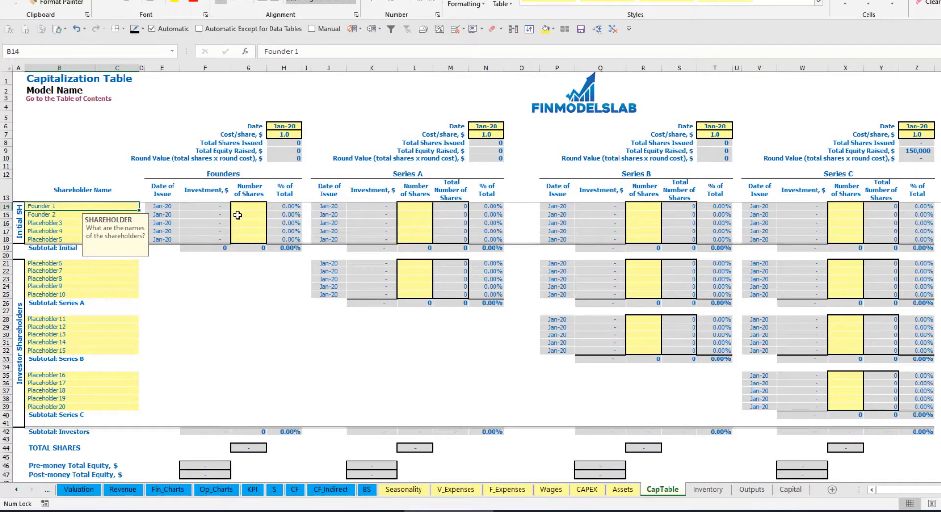
left_click(249, 206)
type("10000")
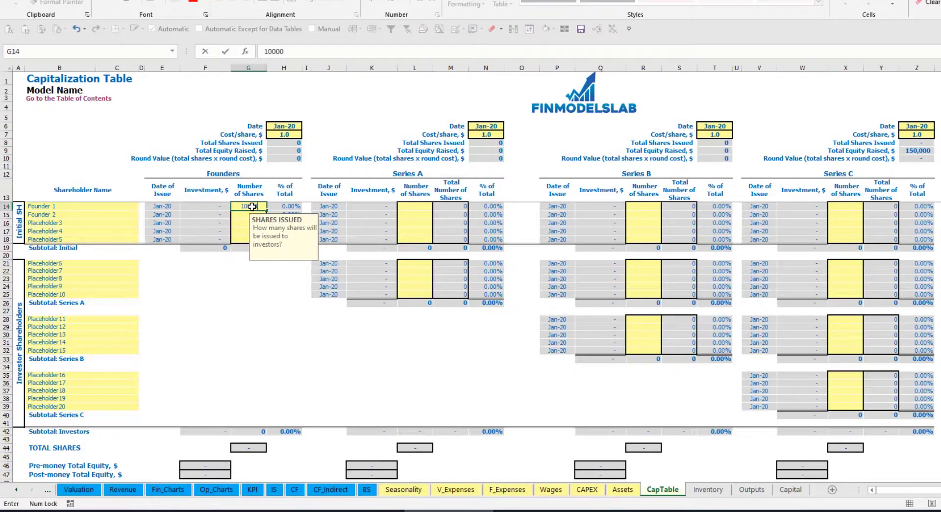
key("Return")
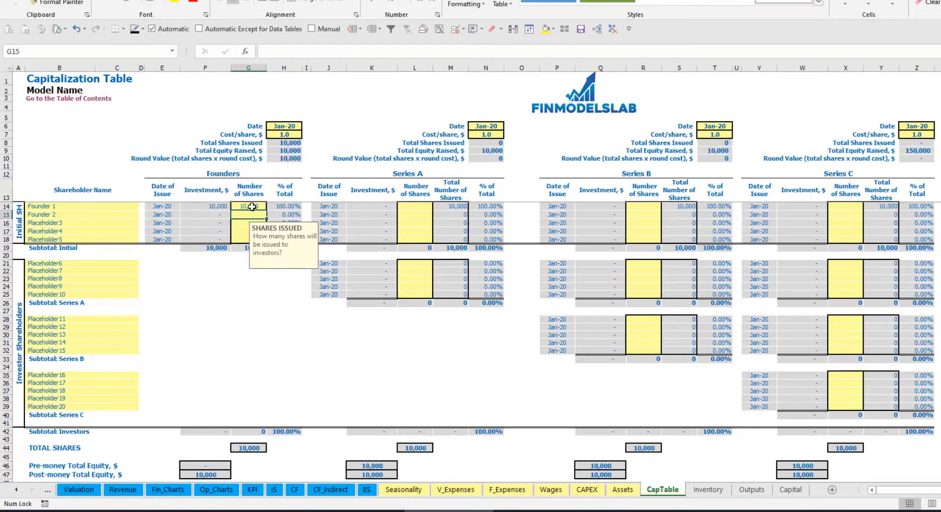
type("200")
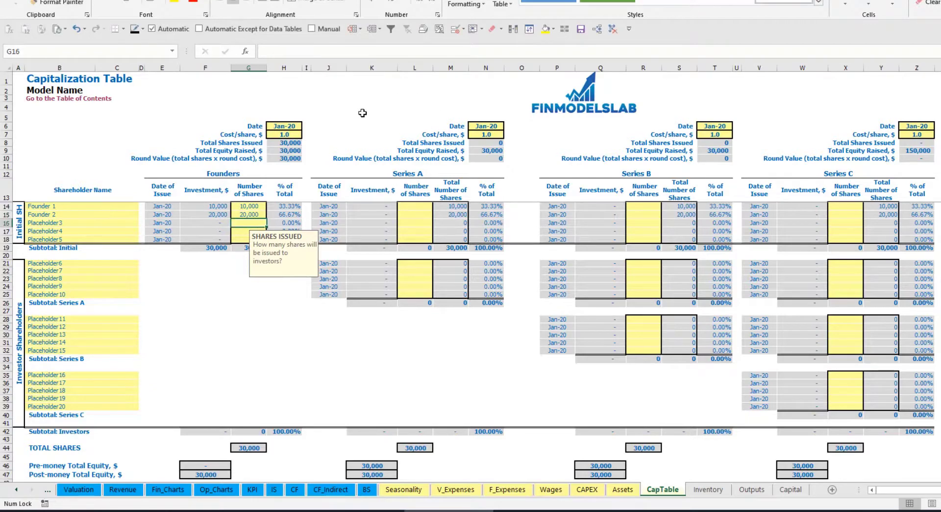
Set the Founders round's cost per share to 2.0 and its date to Feb-20.
left_click(280, 127)
left_click(274, 135)
type("2")
key("Return")
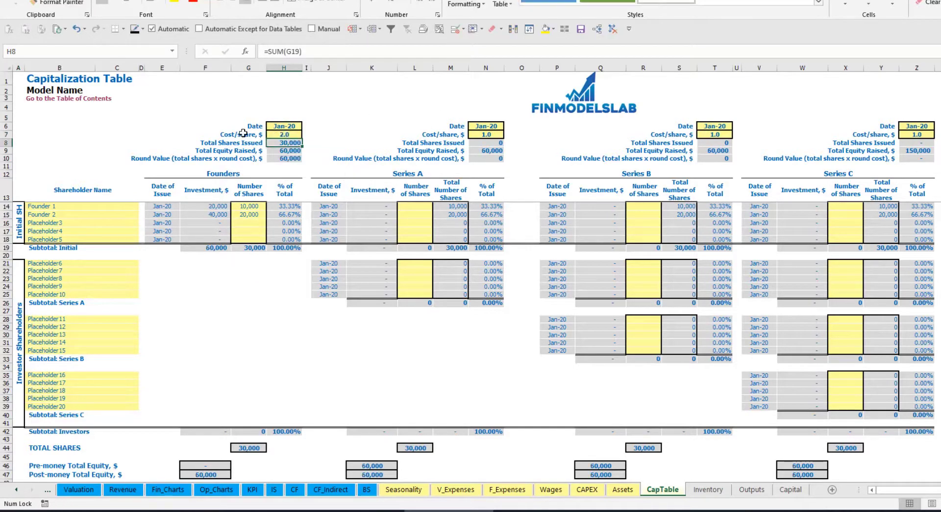
left_click(281, 129)
left_click(306, 126)
left_click(282, 142)
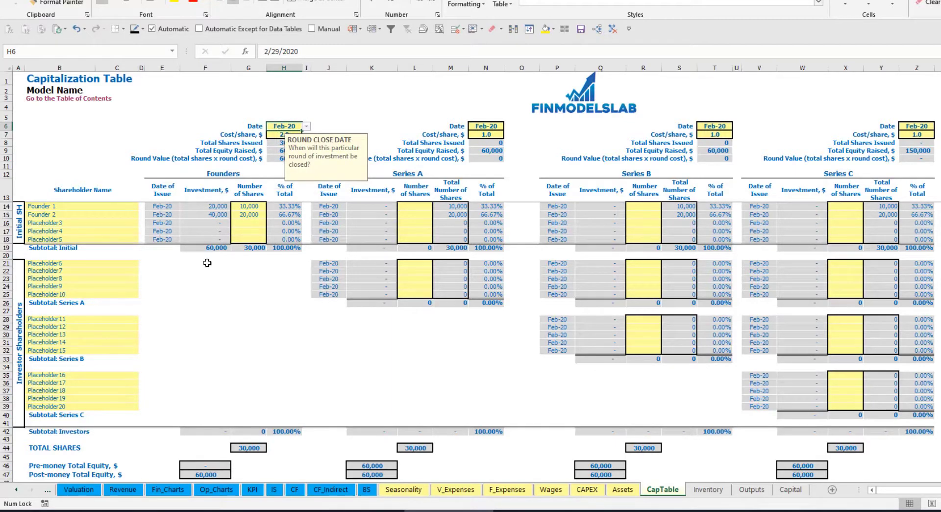
Examine the founders' investments and subtotal, the post-money total equity and Founder 1's percentage of total.
left_click(210, 208)
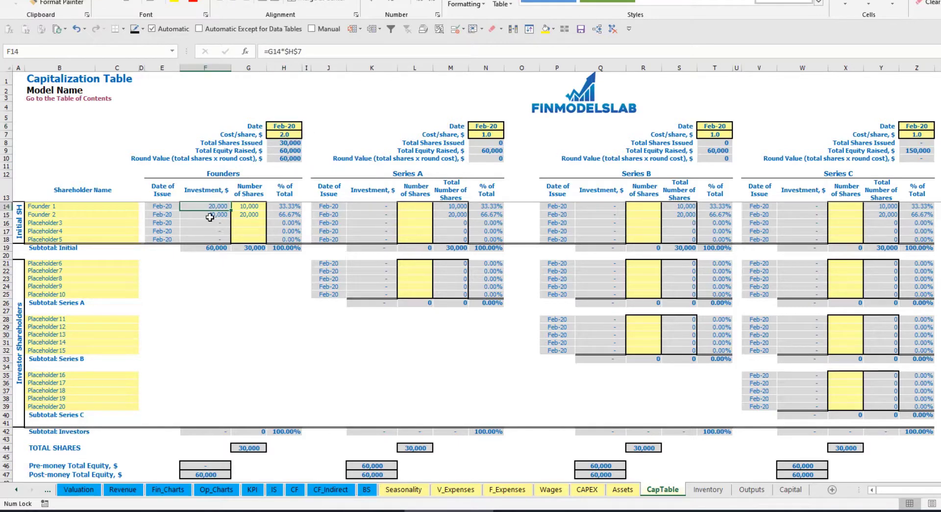
left_click(210, 214)
left_click(210, 248)
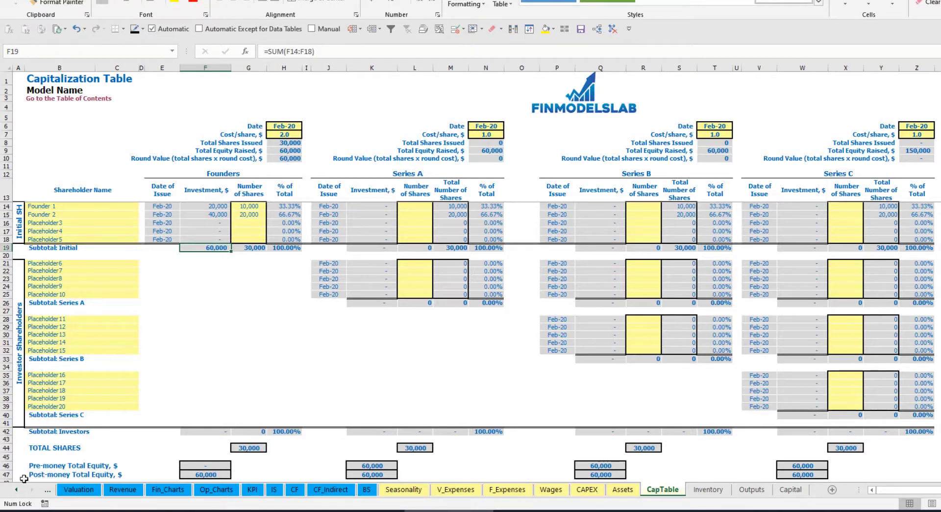
left_click(6, 475)
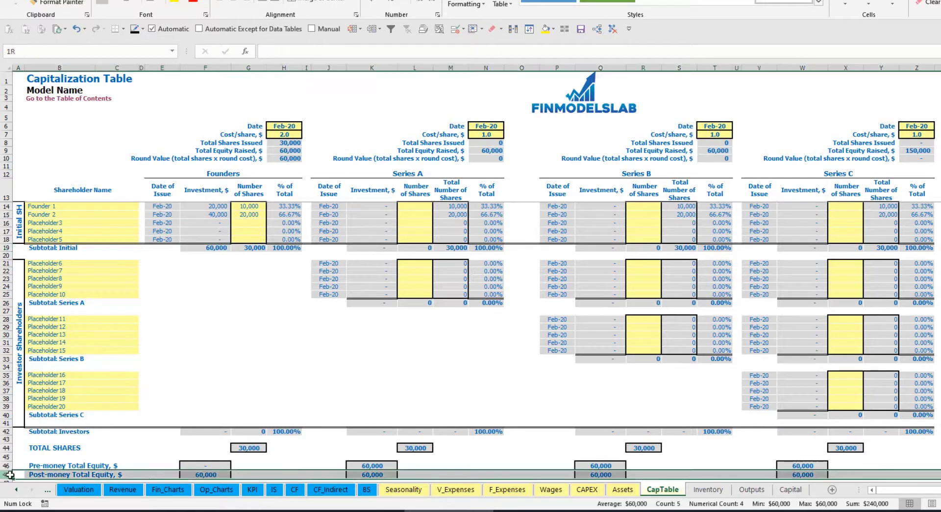
left_click(290, 206)
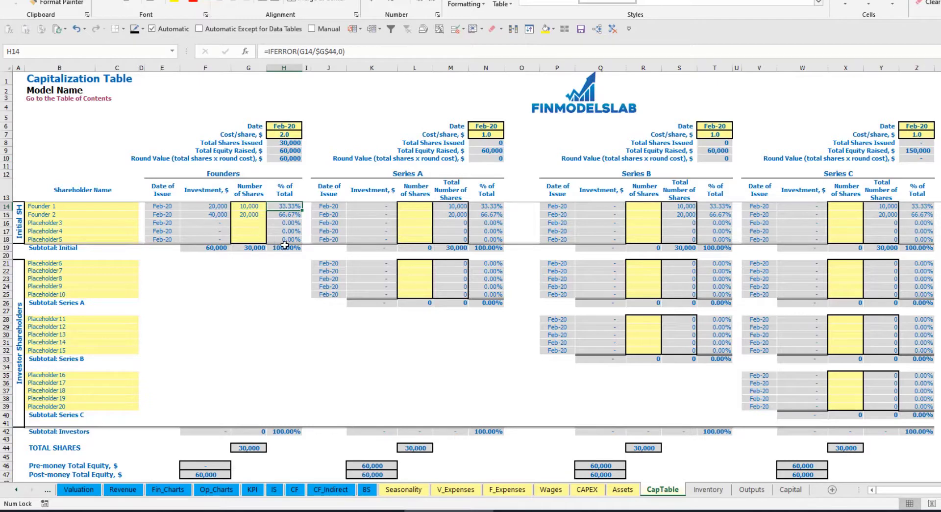
Name the first Series A investor shareholder Investor 1.
left_click(110, 265)
left_click(427, 178)
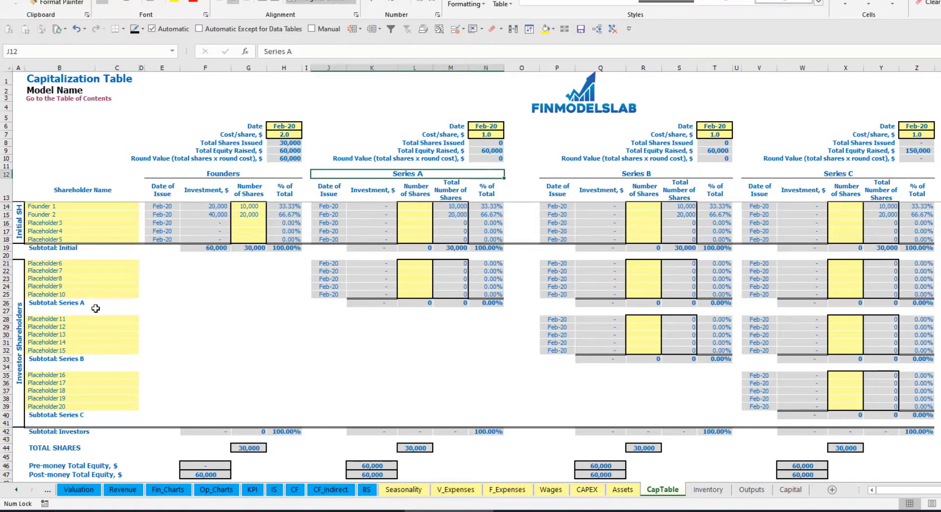
left_click(65, 263)
type("Investor 1")
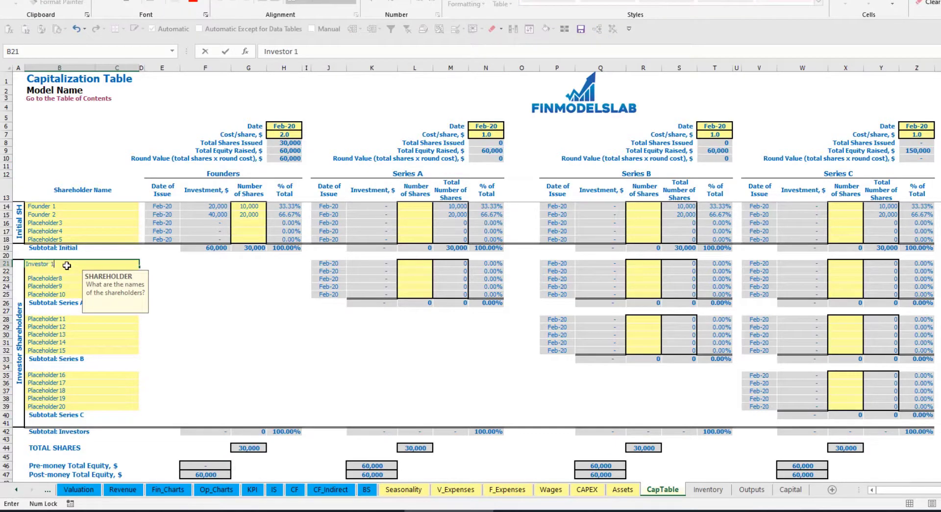
key("Return")
Set the Series A round's date to May-20 and its cost per share to 5.0.
left_click(492, 124)
left_click(508, 126)
left_click(483, 161)
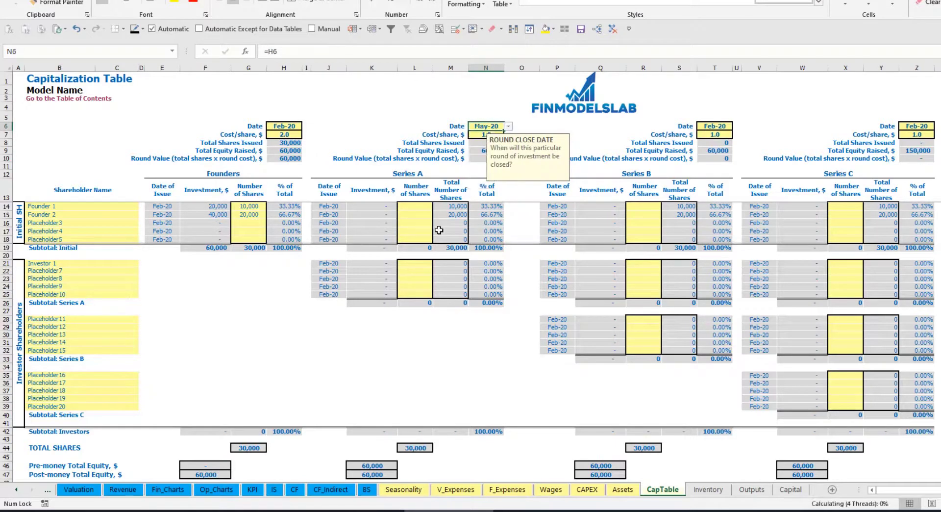
left_click(482, 133)
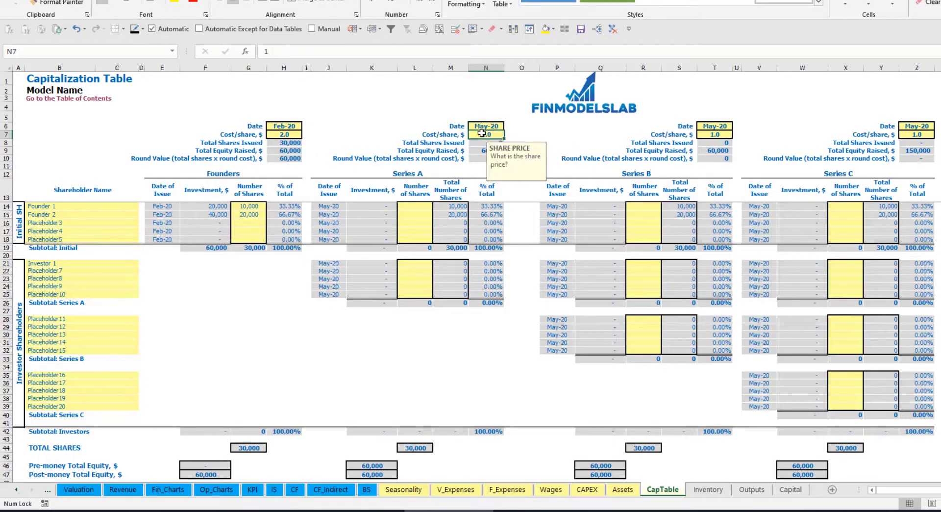
key("Return")
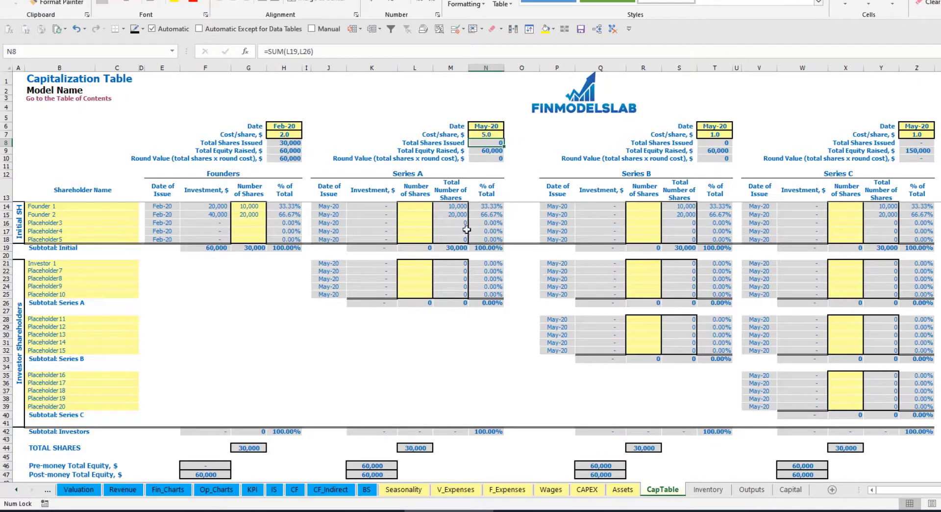
Enter 1,000 Series A shares for Investor 1.
left_click(415, 263)
type("1000")
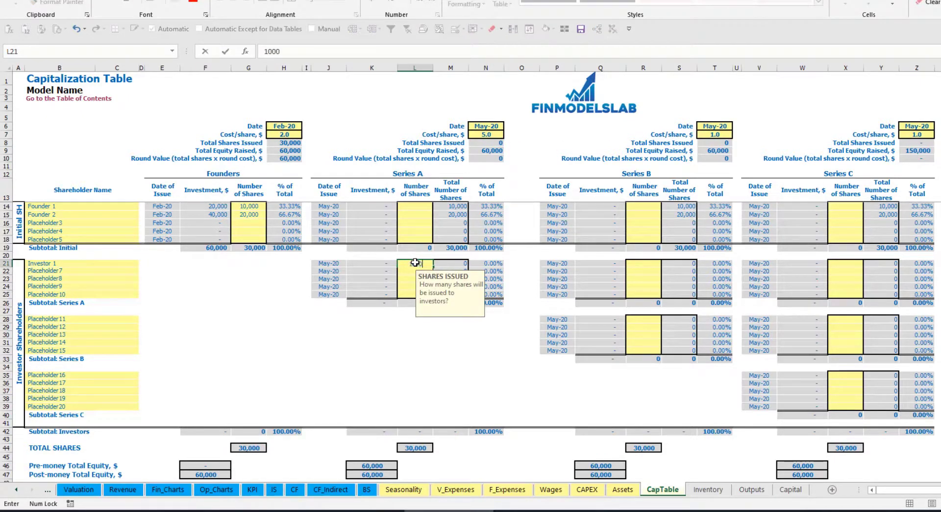
key("Return")
left_click(376, 340)
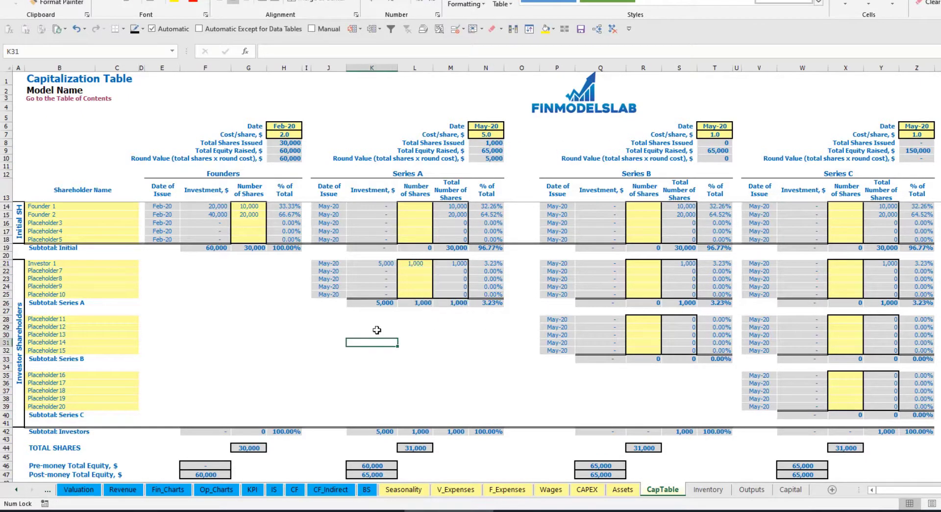
Examine Investor 1's investment, the Series A pre-money and post-money equity, and the investor's and founders' percentages of total.
left_click(376, 263)
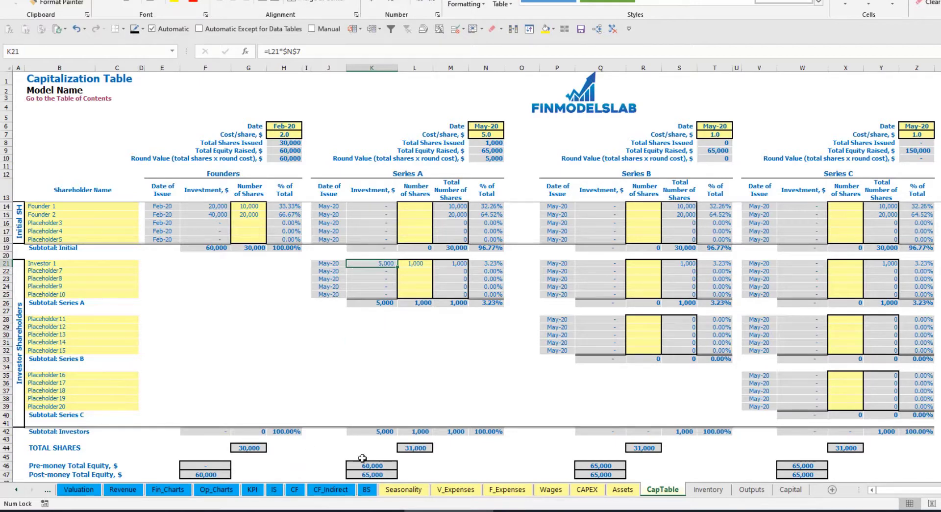
left_click(364, 463)
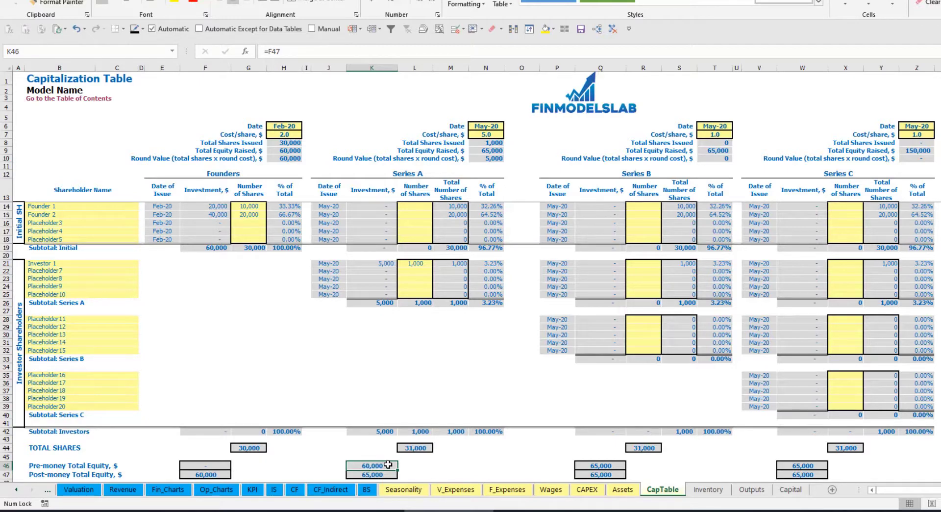
key("Down")
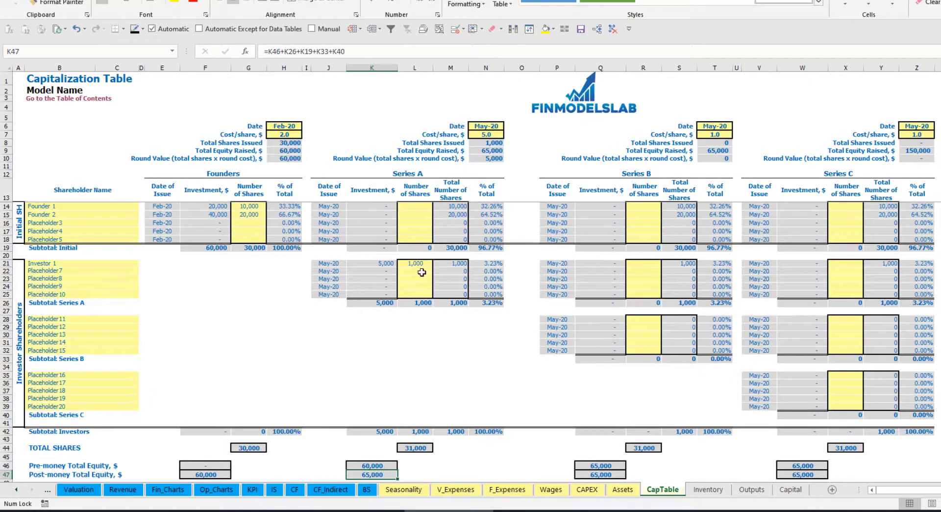
left_click(476, 262)
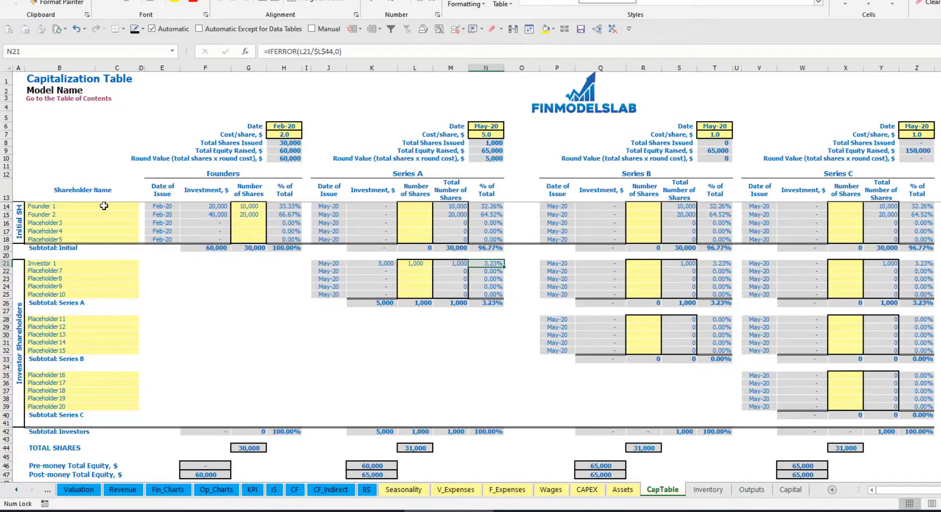
left_click_drag(104, 206, 104, 214)
left_click_drag(490, 206, 490, 215)
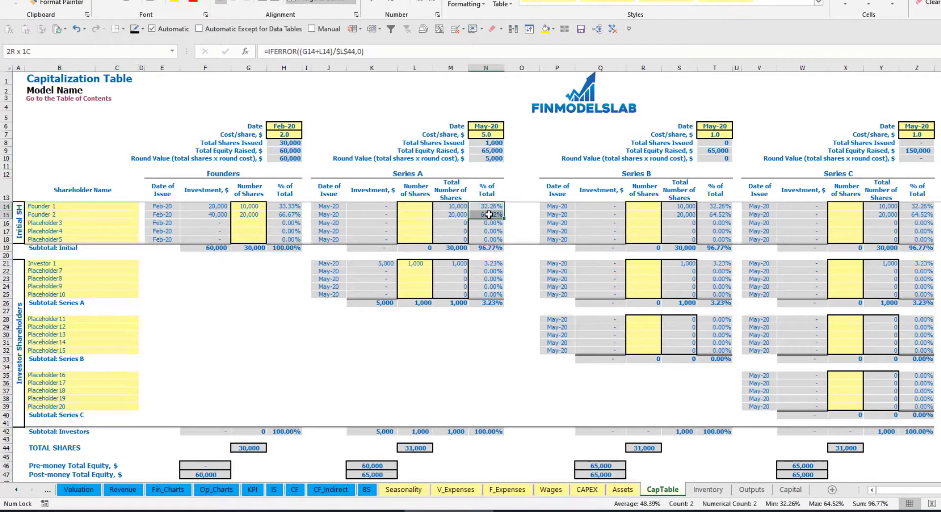
key("Up")
key("Down")
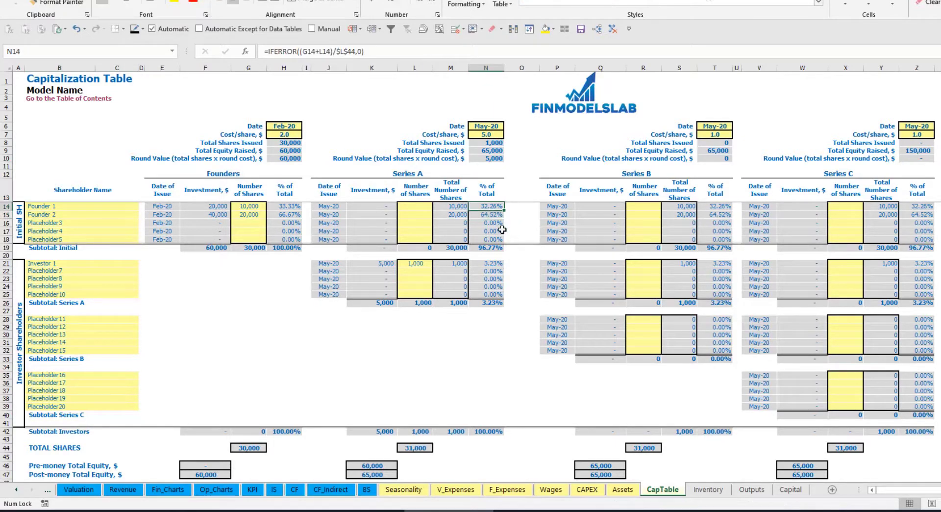
key("Down")
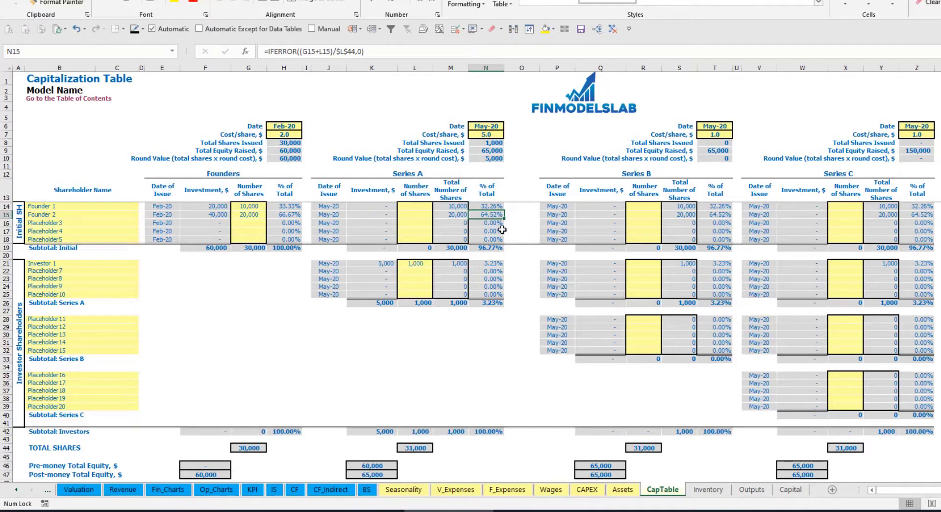
Review the Series B and Series C shareholder placeholders and the Series A number-of-shares inputs.
left_click(93, 327)
left_click(84, 375)
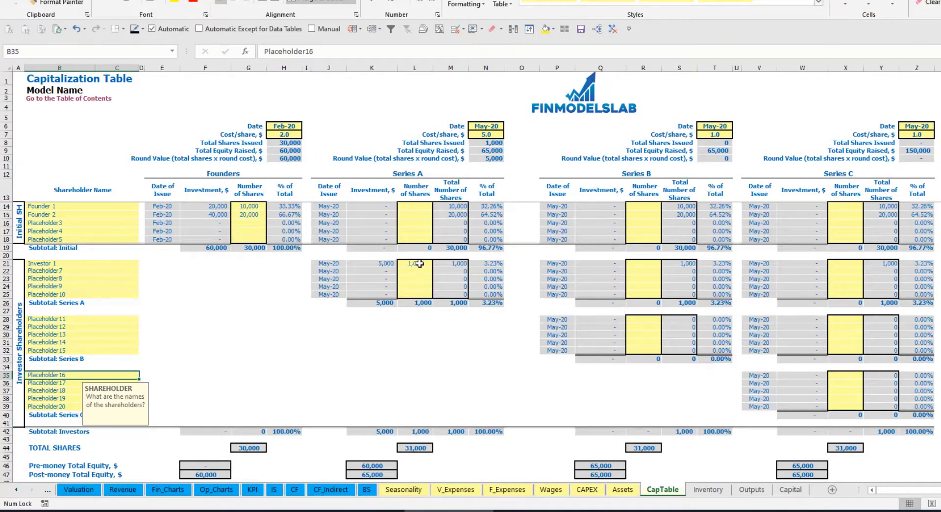
left_click_drag(418, 264, 415, 295)
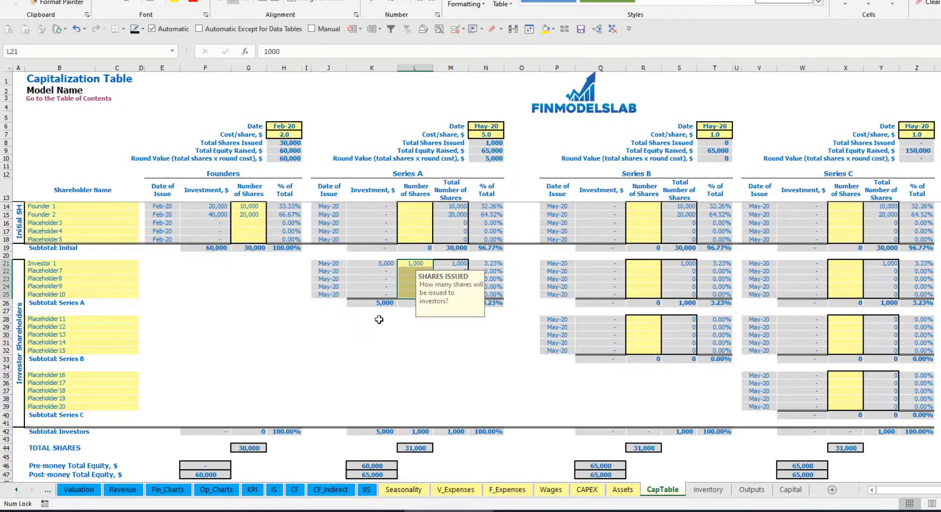
left_click(428, 336)
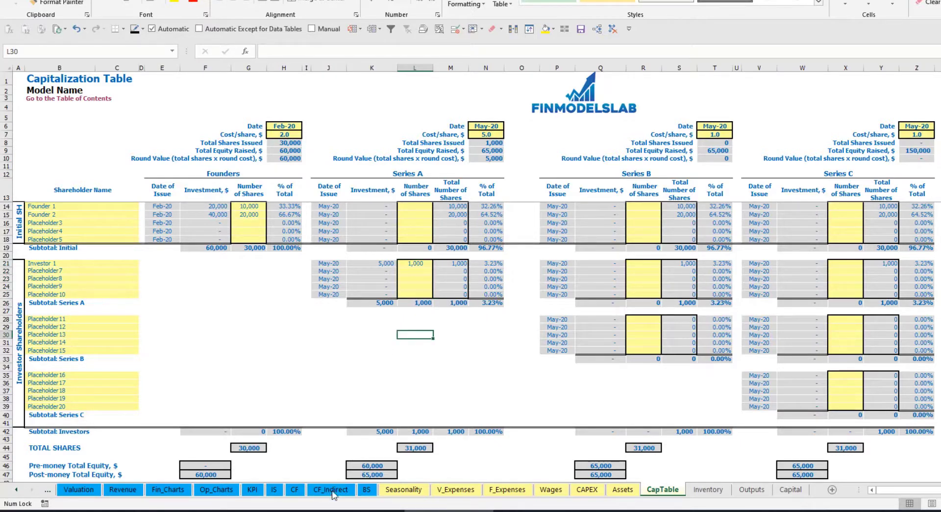
Trace the raised equity through the Cash Flow Statement's Ordinary Equity Raisings in Feb-20 and May-20 and the Balance Sheet's Ordinary Equity row.
left_click(295, 489)
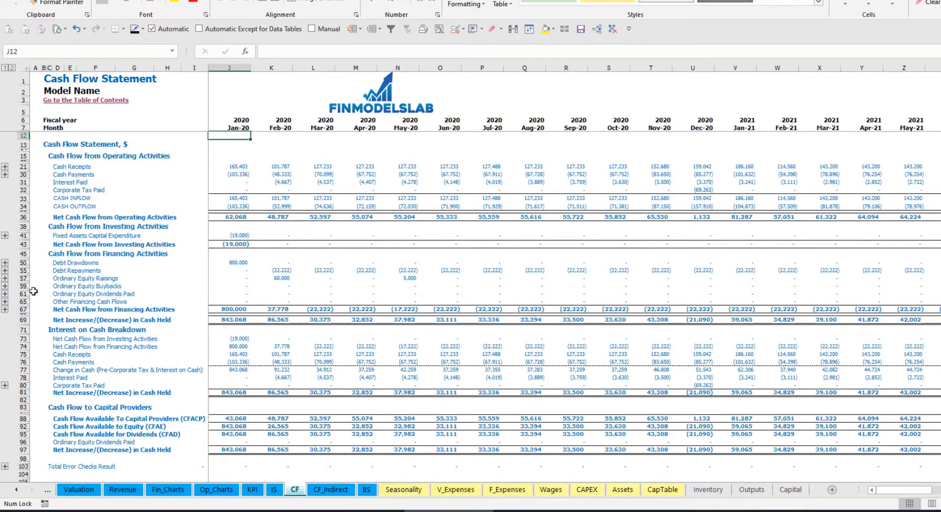
left_click(22, 278)
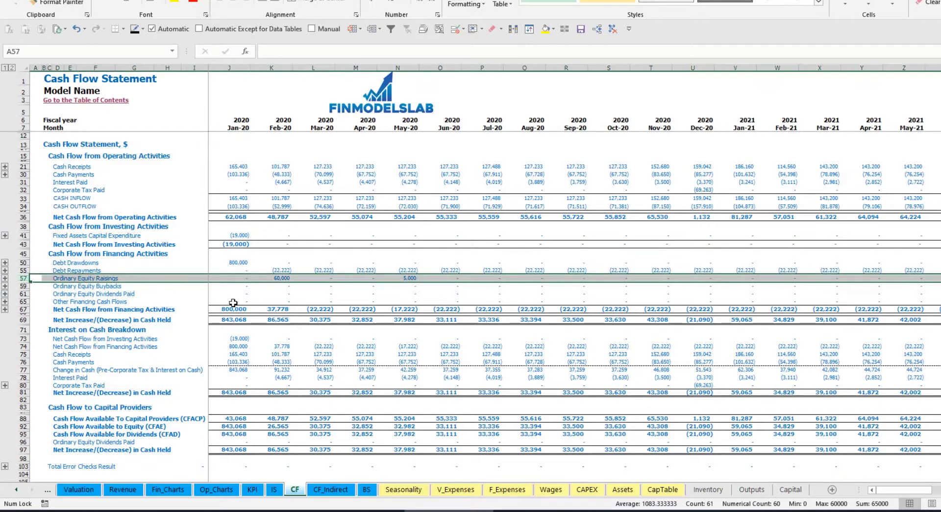
left_click(286, 280)
left_click(408, 278)
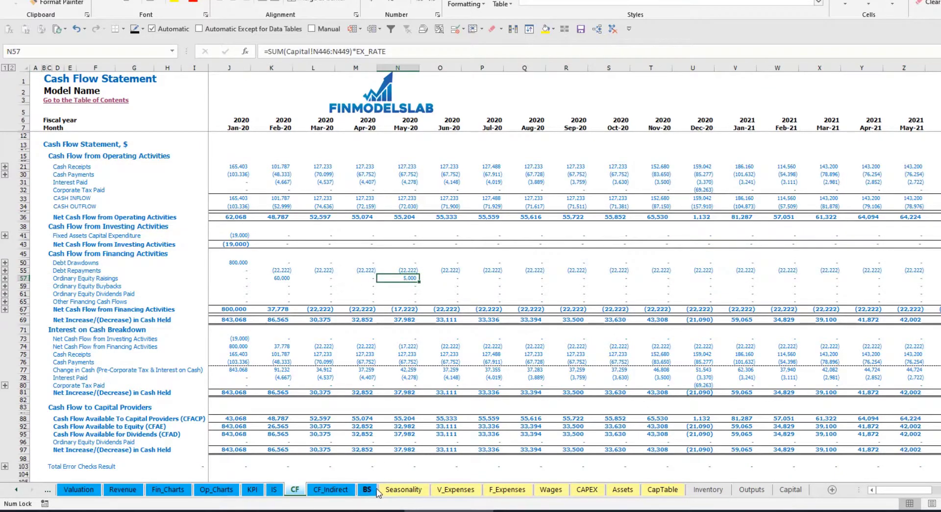
left_click(376, 489)
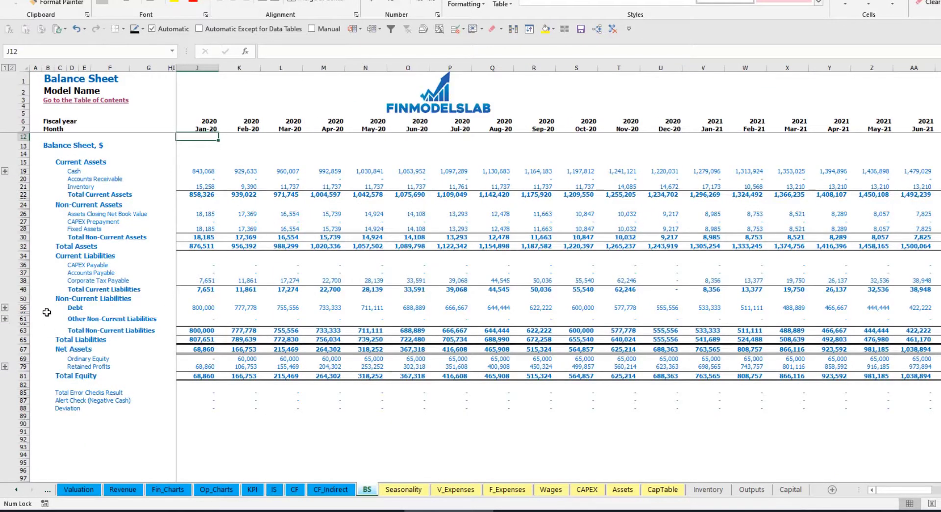
left_click(27, 360)
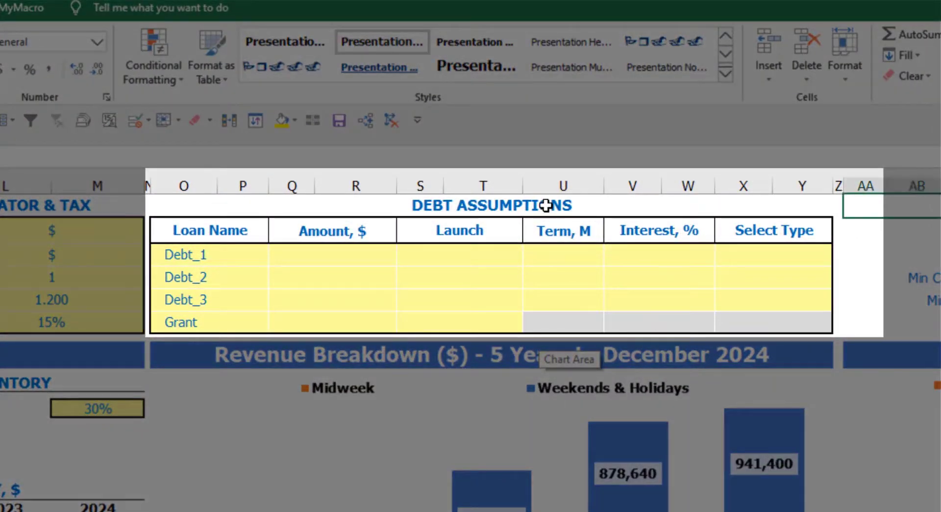
Set the repayment type of Debt_1 in the Debt Assumptions table to Annuity.
left_click(545, 204)
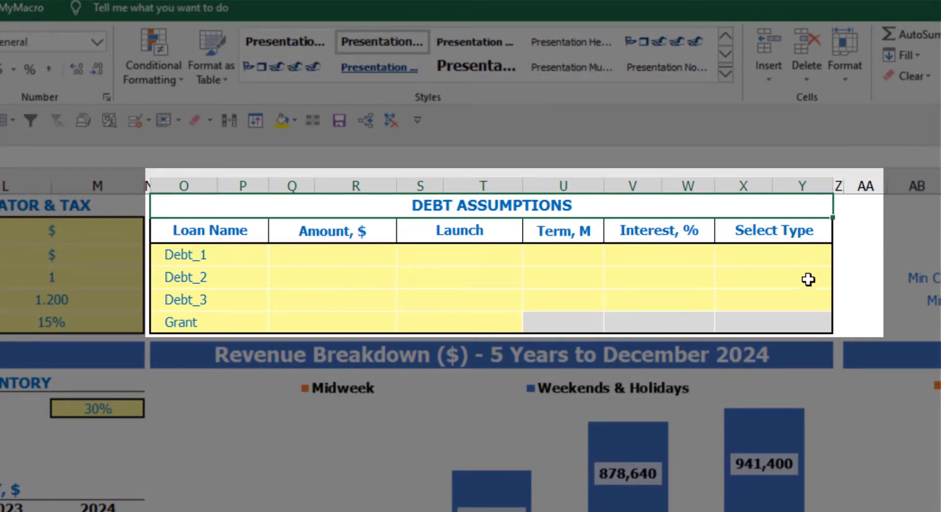
left_click(826, 249)
left_click(840, 257)
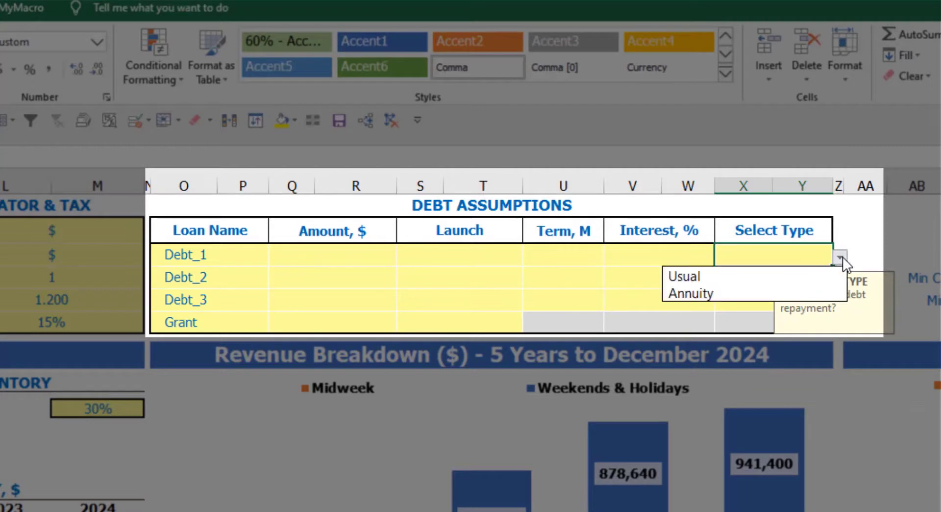
left_click(817, 287)
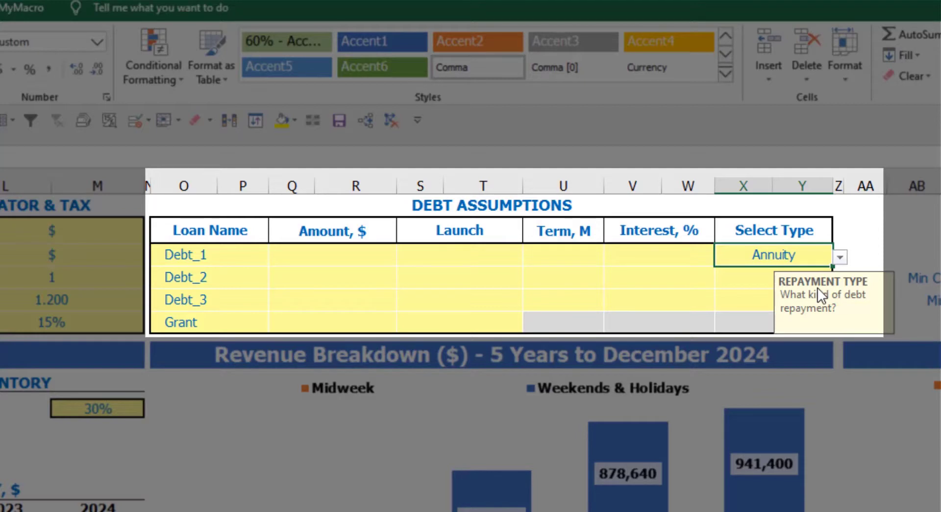
Change Debt_1's repayment type to Usual and set its loan amount to 1,000,000.
left_click(839, 257)
left_click(808, 275)
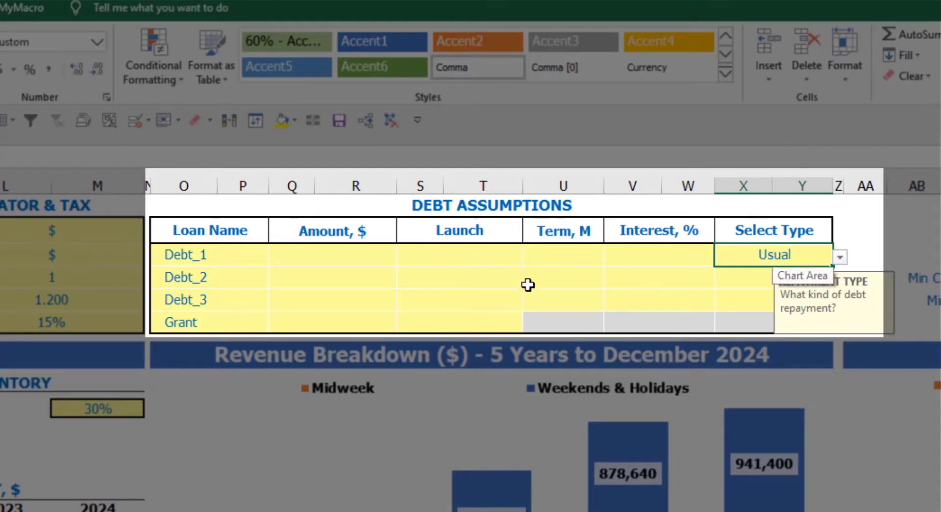
left_click(372, 255)
type("1,00")
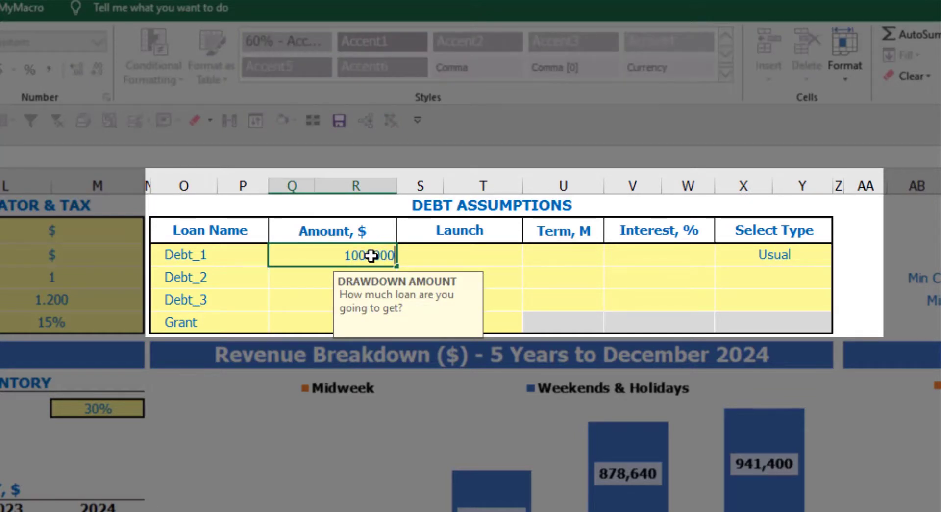
type("0,000")
key("Return")
Set Debt_1's launch date to Feb-20, its term to 60 months and its interest rate to 5%.
left_click(510, 254)
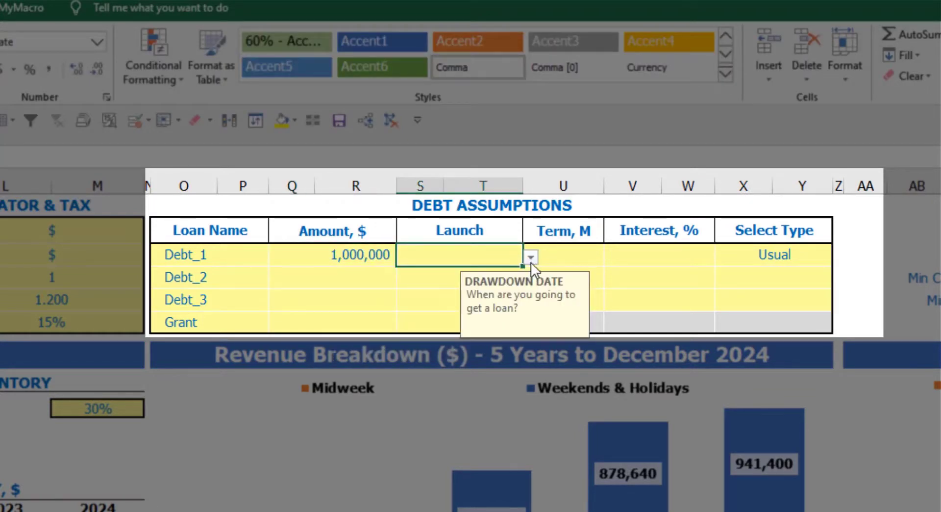
left_click(531, 259)
left_click(490, 292)
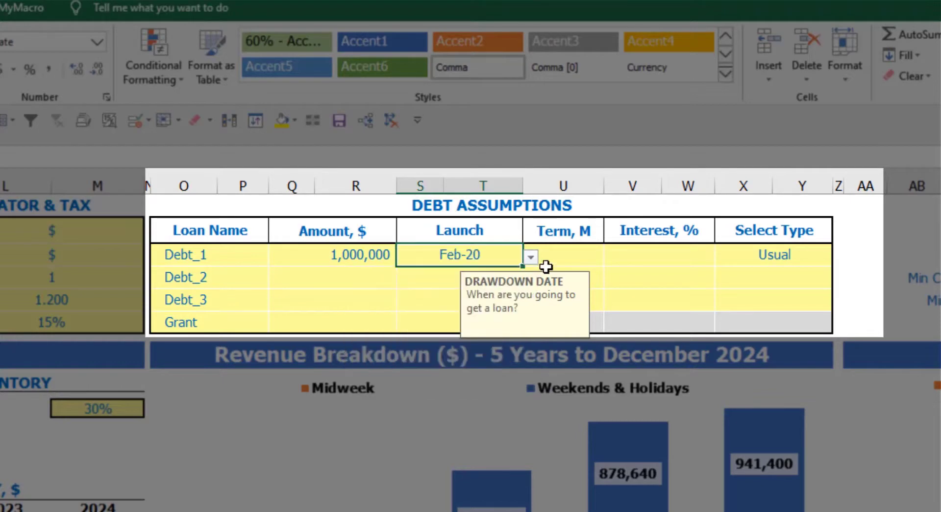
left_click(566, 249)
type("60")
key("Return")
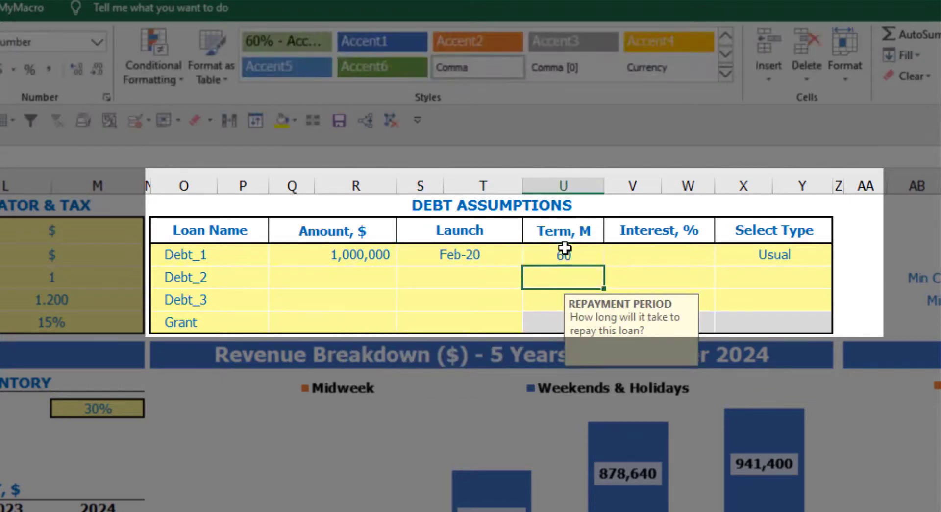
left_click(620, 254)
type("5")
key("Return")
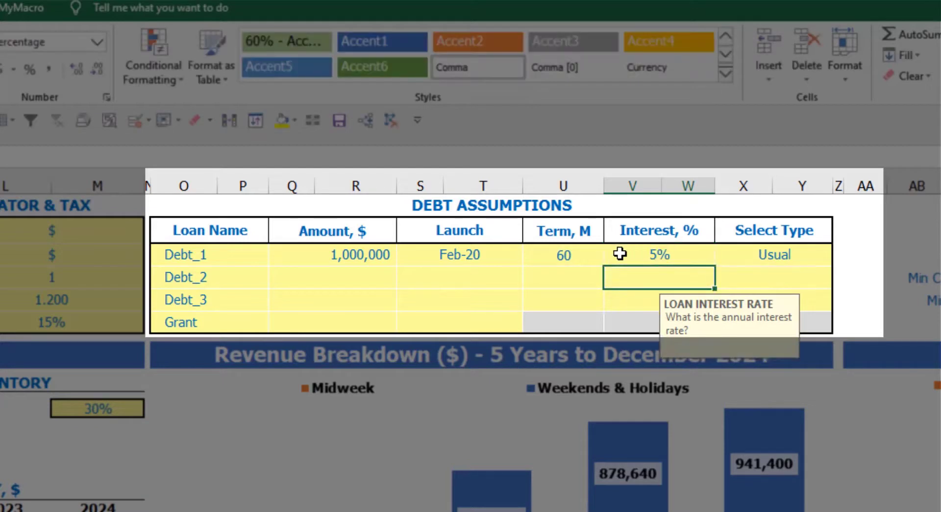
Enter a Grant of 500,000 with a Mar-20 launch date in the Debt Assumptions table.
left_click(348, 326)
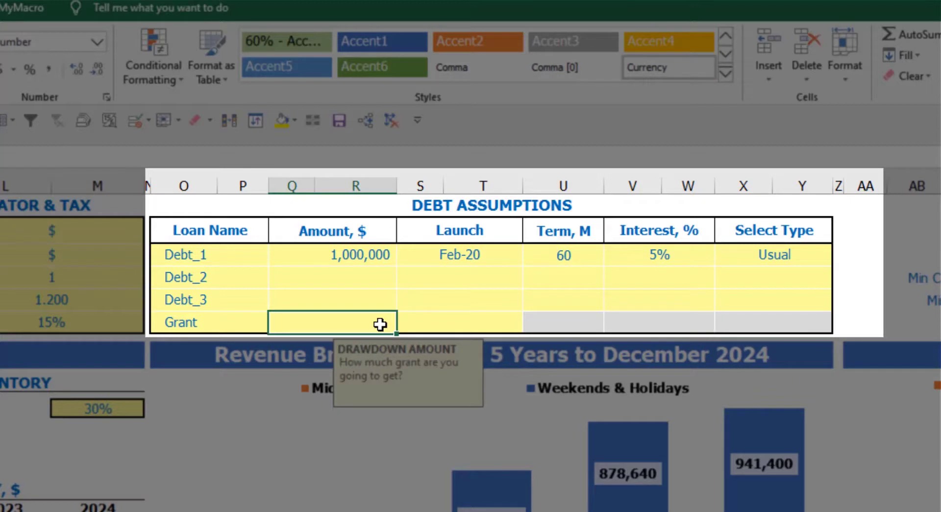
type("500000")
key("Return")
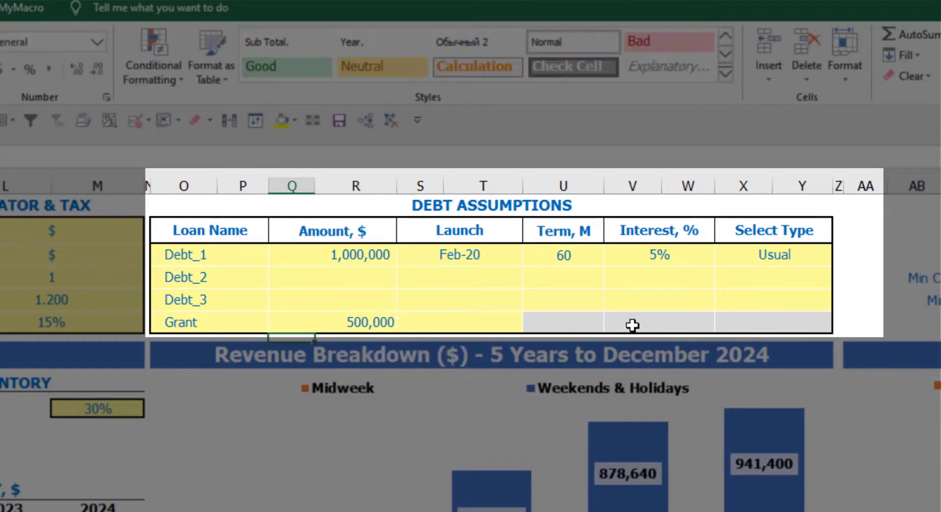
left_click(483, 325)
left_click(530, 325)
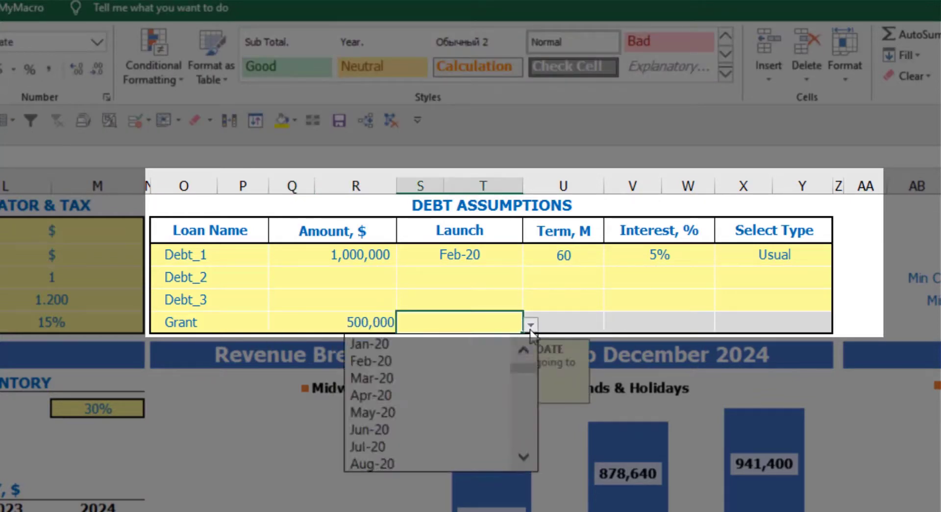
left_click(474, 390)
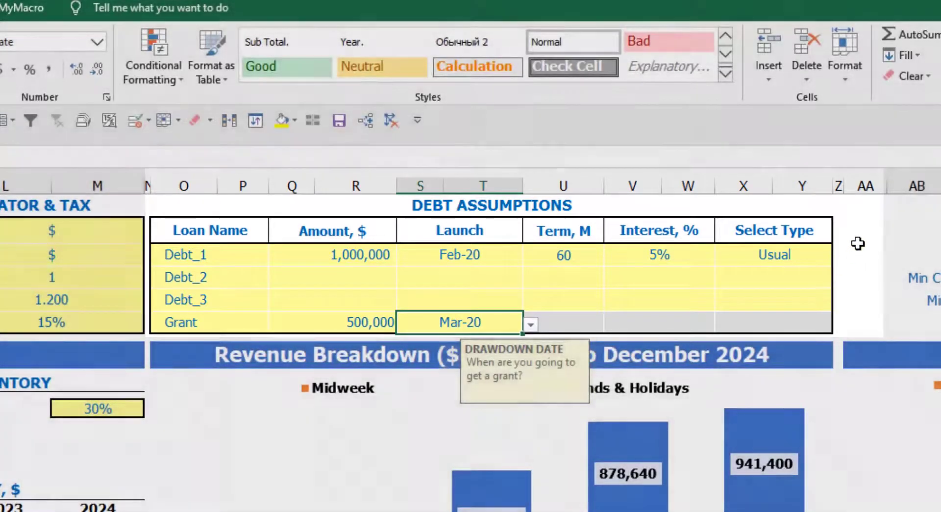
left_click(858, 243)
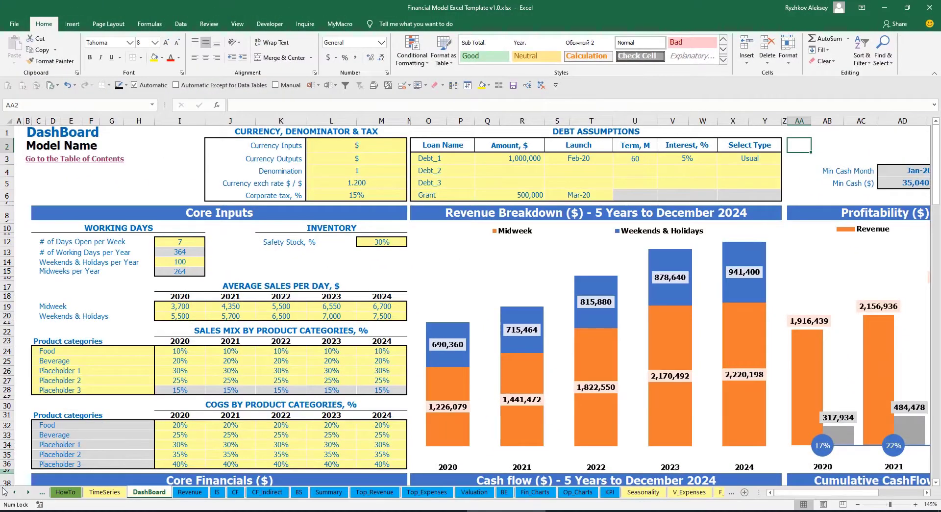
Review the Capital calculation schedules for Debt_1, Debt_2, Debt_3 and Total Debts, including drawdowns, repayments and interest expense.
left_click(28, 492)
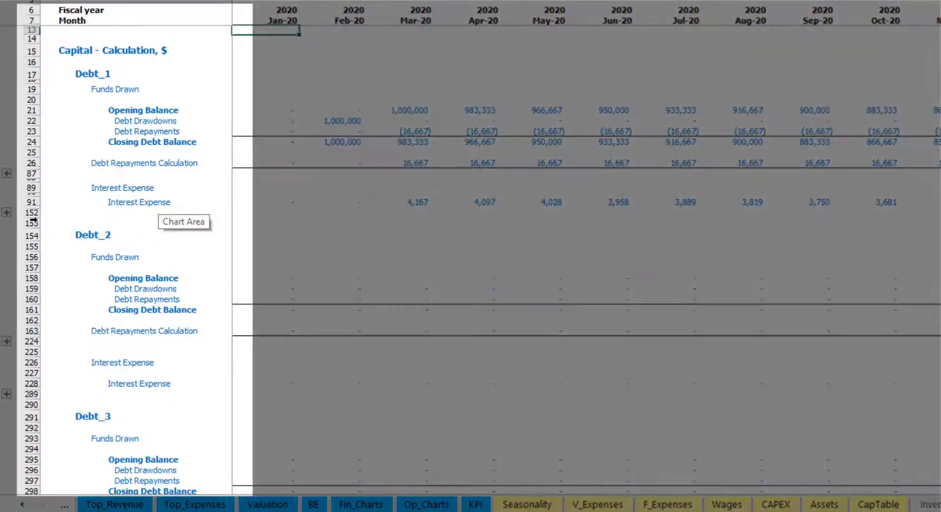
scroll(29, 230, "down", 5)
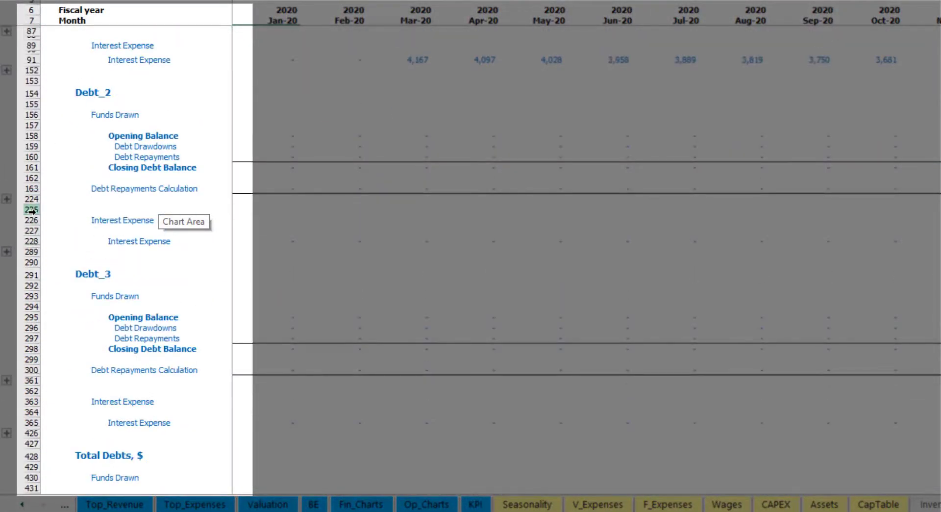
scroll(30, 228, "down", 5)
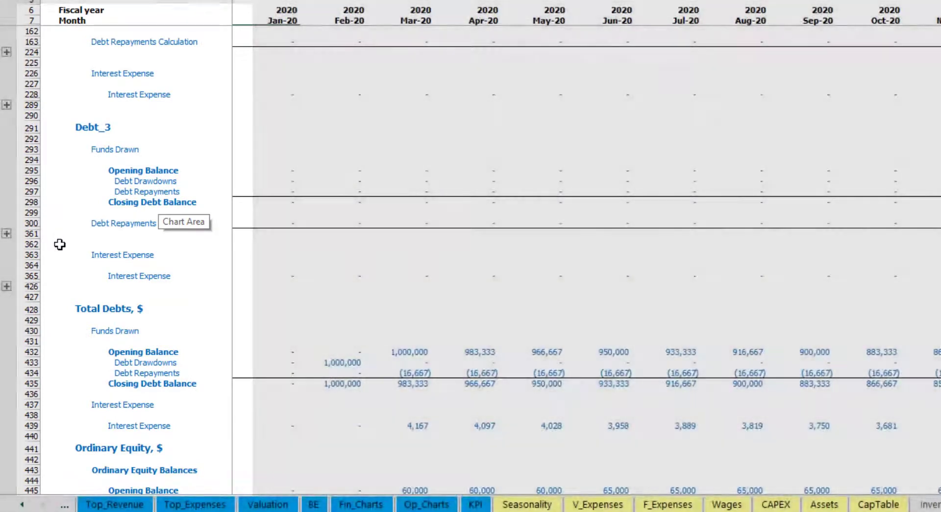
scroll(52, 227, "up", 5)
scroll(95, 235, "up", 4)
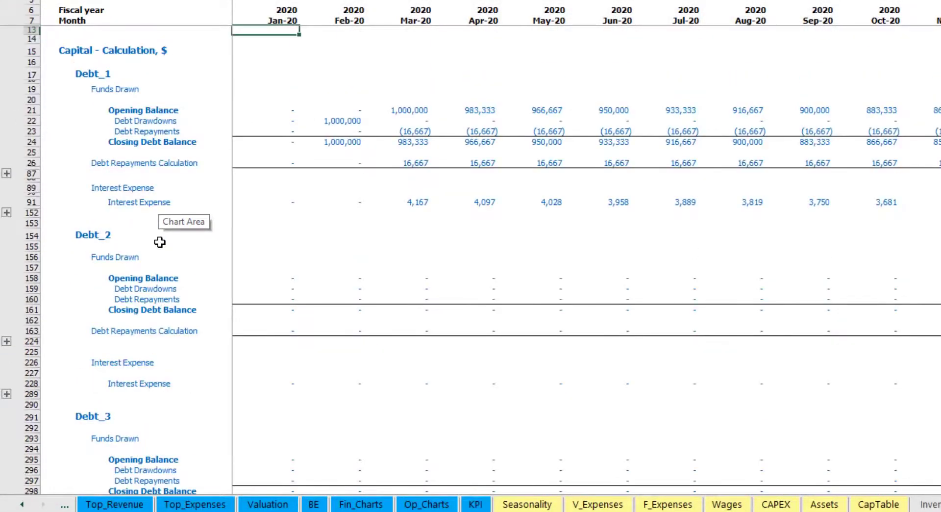
Examine the Interest Expense row in the Income Statement.
left_click(22, 504)
left_click(22, 503)
left_click(22, 505)
left_click(23, 505)
left_click(22, 505)
left_click(22, 505)
left_click(22, 505)
left_click(213, 505)
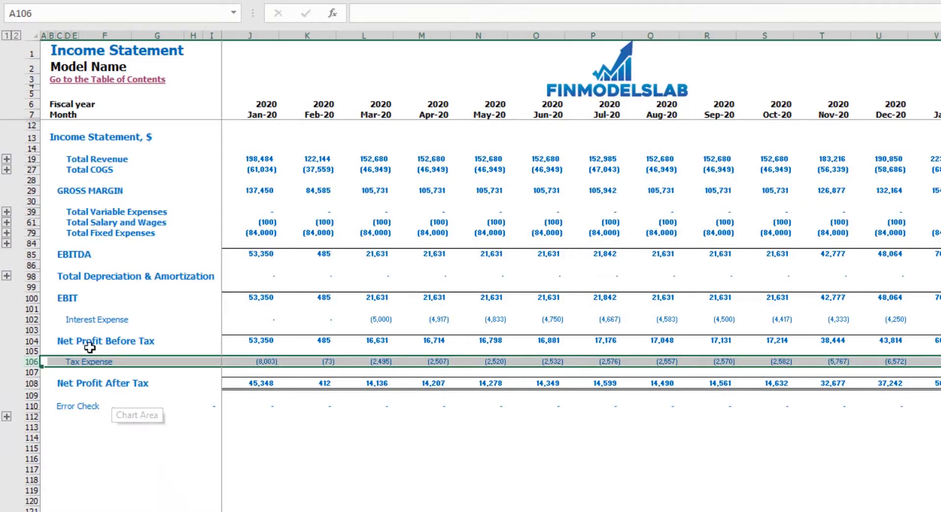
left_click(30, 320)
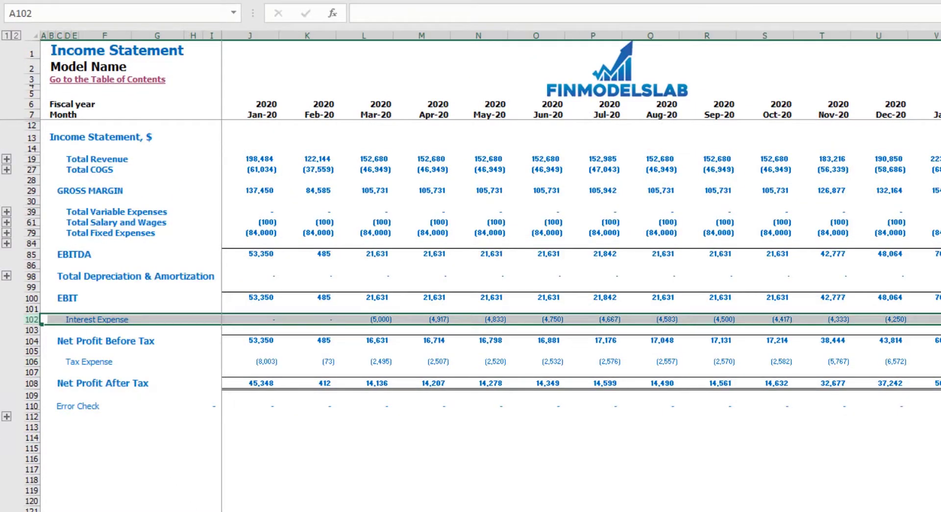
Trace the debt through the Cash Flow Statement's Interest Paid, Debt Drawdowns and Debt Repayments rows and the Balance Sheet's Debt row.
left_click(235, 510)
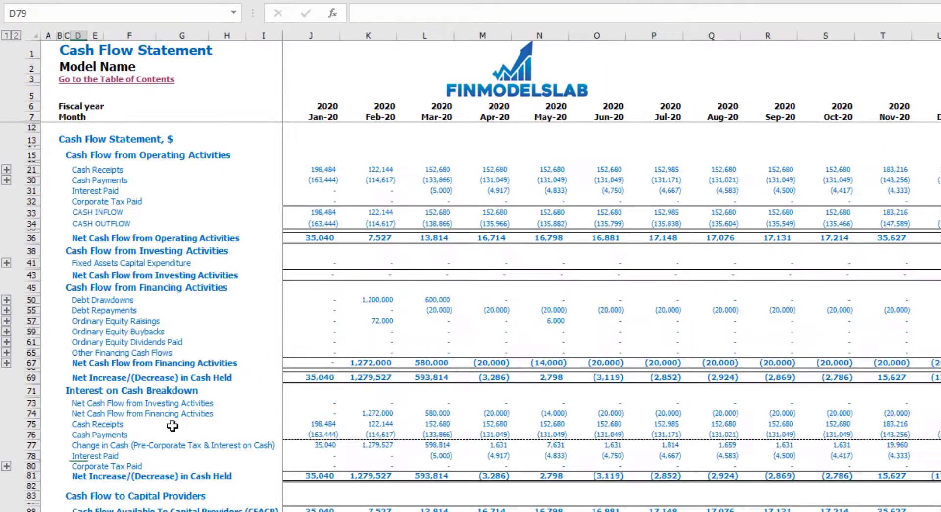
left_click(35, 193)
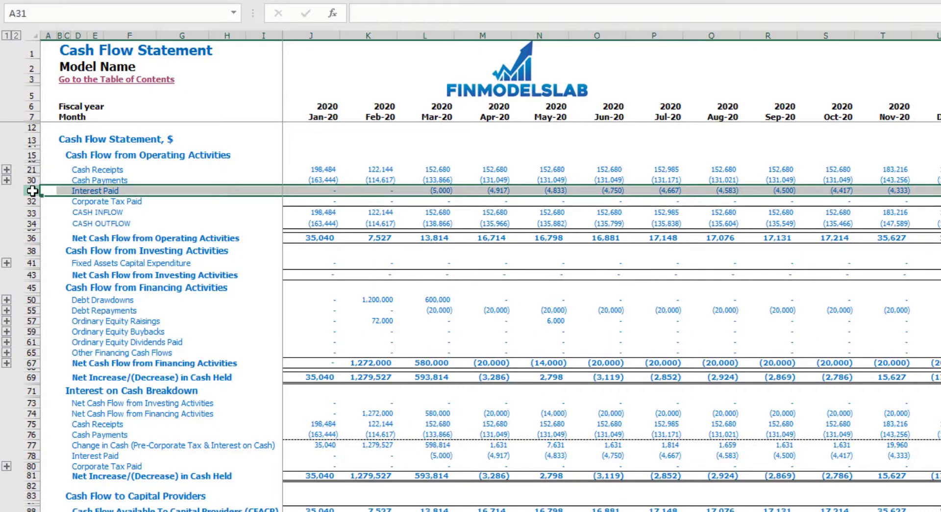
left_click(33, 300)
left_click(31, 311)
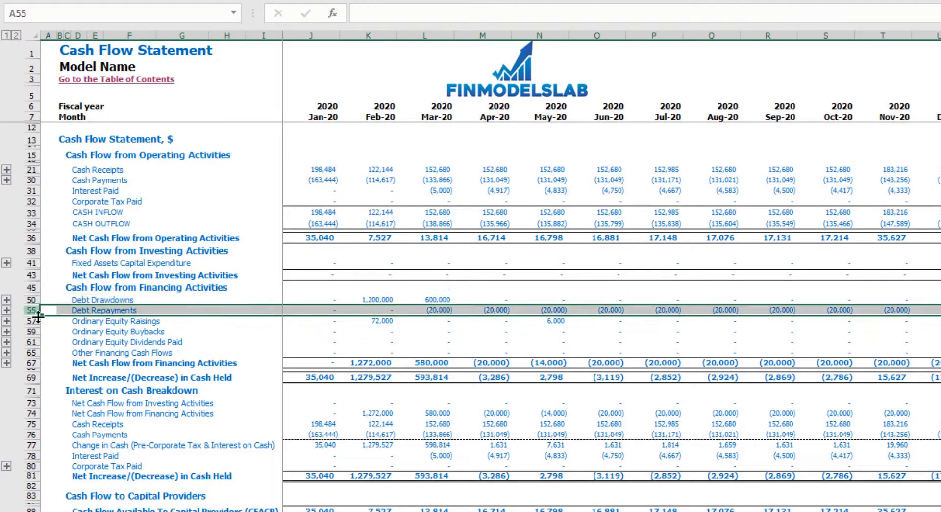
left_click(270, 510)
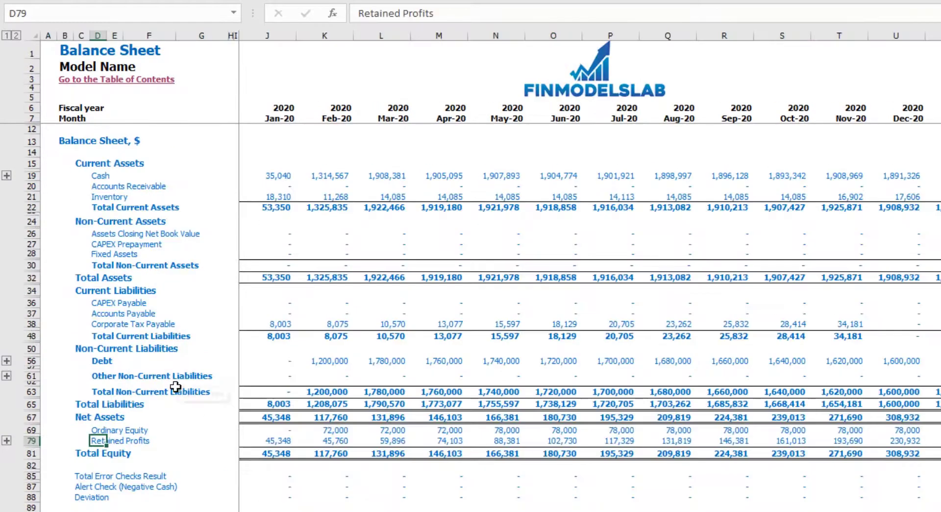
left_click(31, 361)
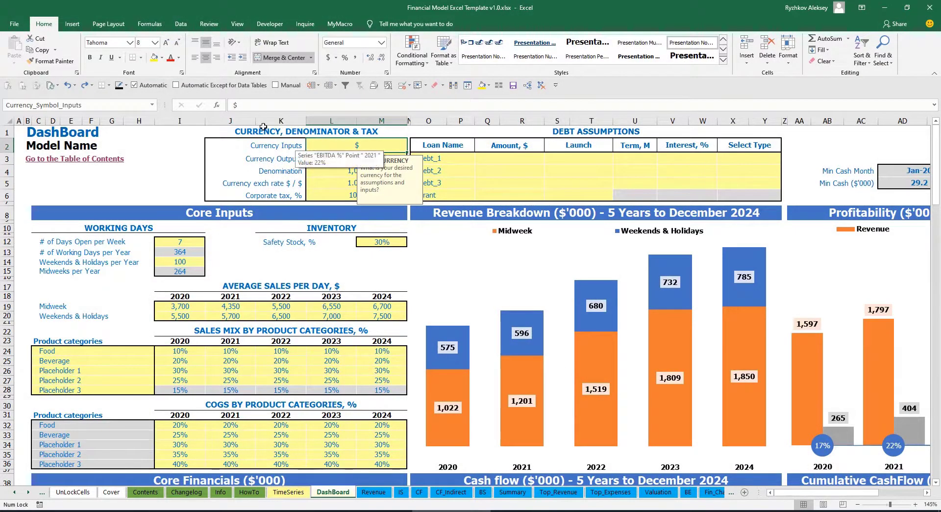
Review the DashBoard's Currency Inputs and Currency Outputs cells and their input prompts.
left_click(168, 150)
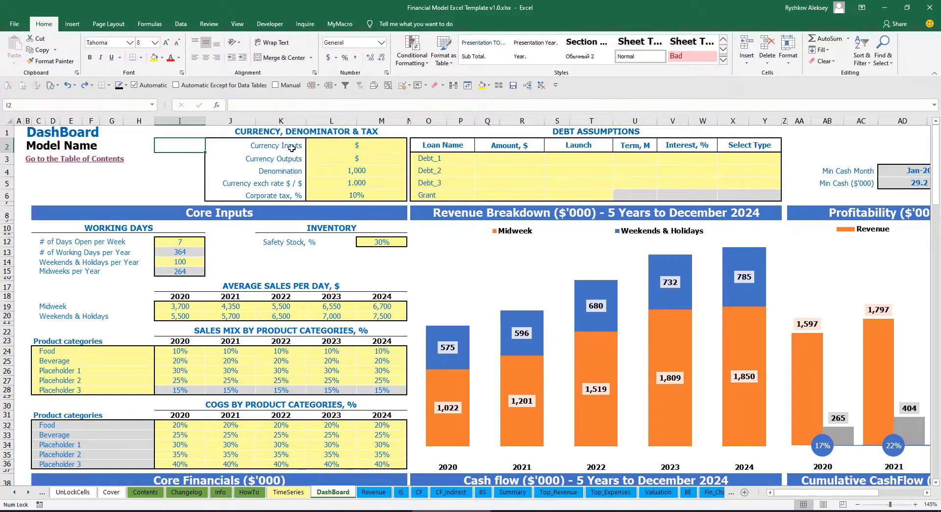
left_click(343, 147)
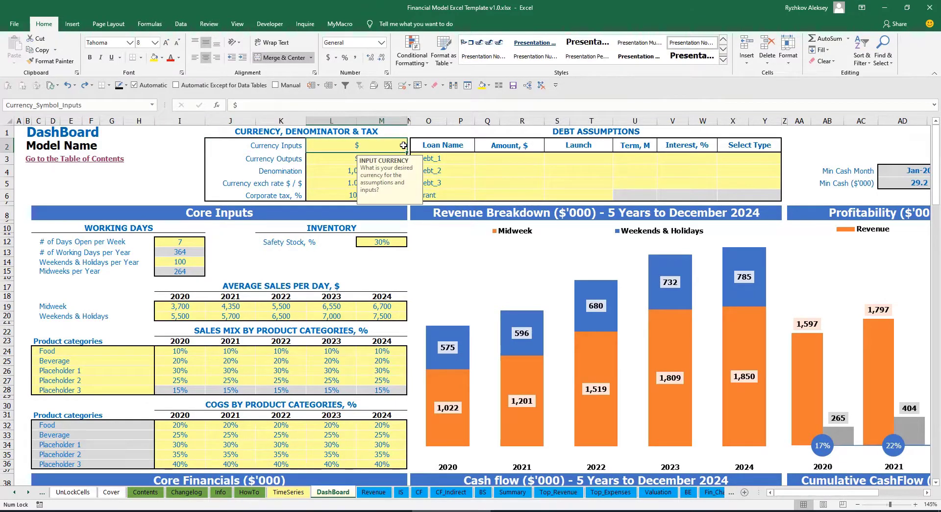
left_click(325, 159)
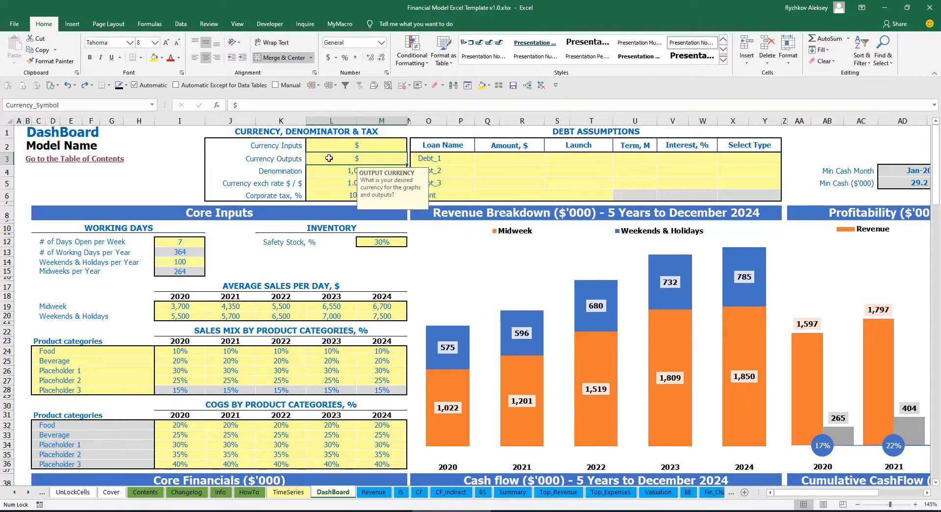
left_click(336, 147)
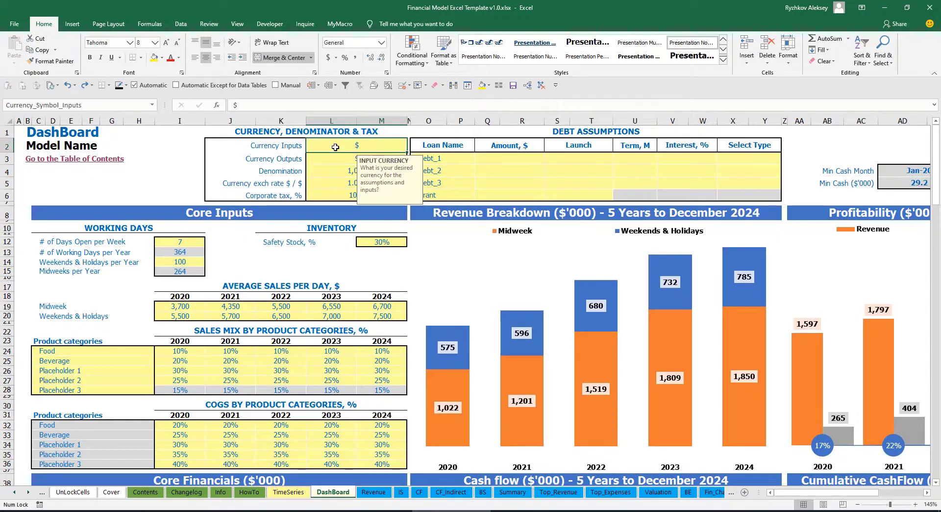
left_click(334, 159)
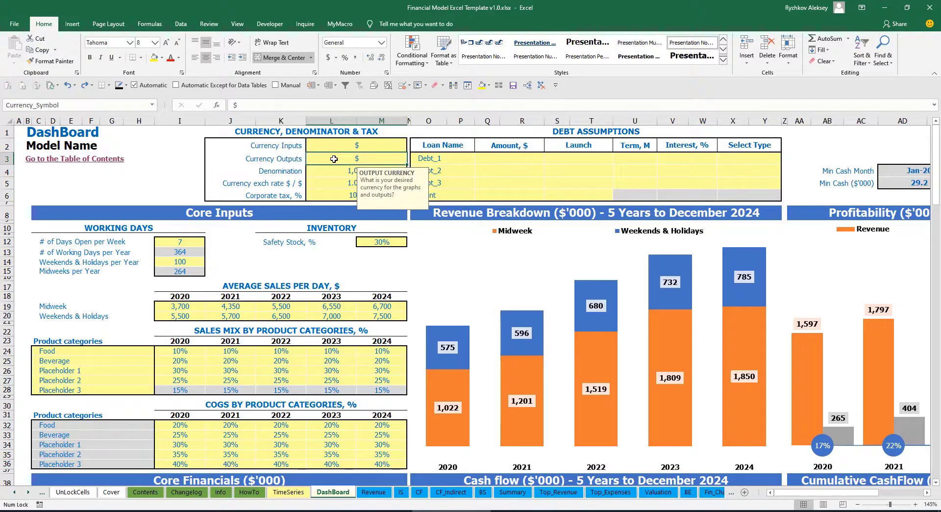
Set the DashBoard's input currency to USD and its output currency to EUR.
left_click(346, 146)
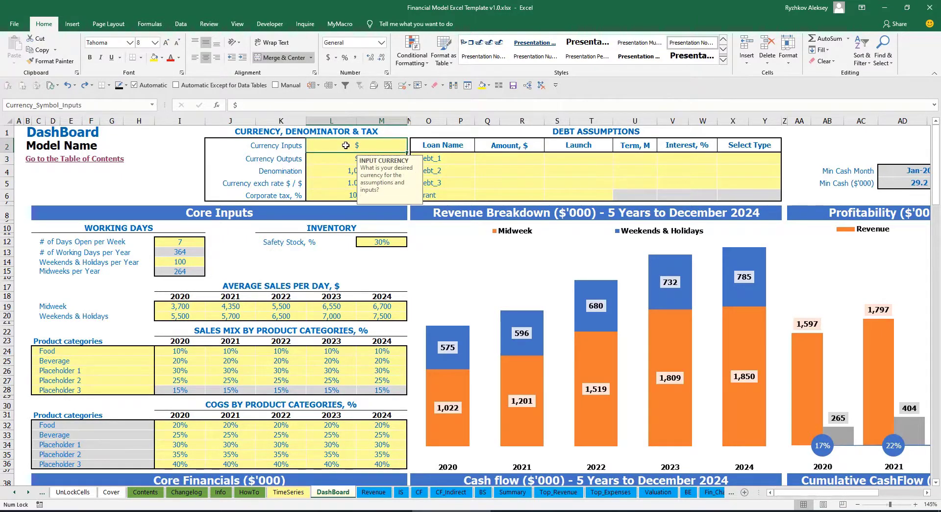
type("USD")
key("Return")
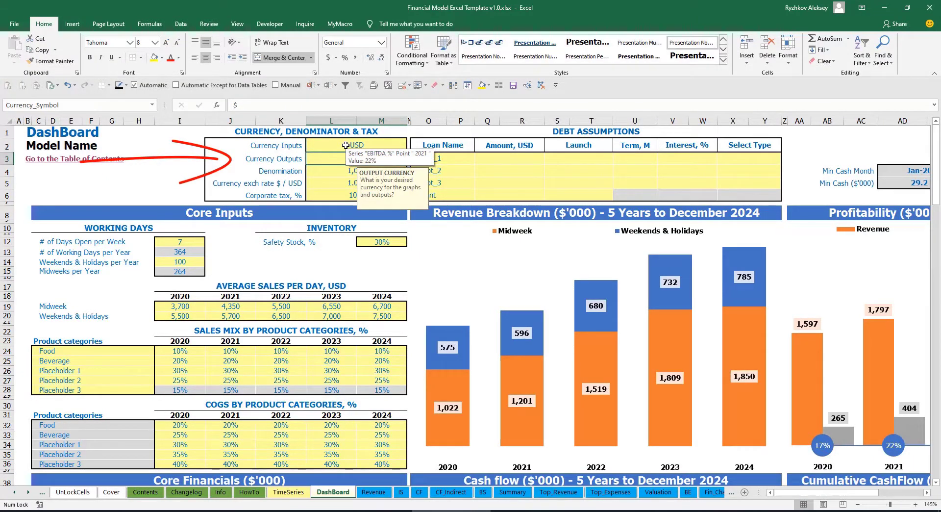
type("EUR")
key("Return")
key("Return")
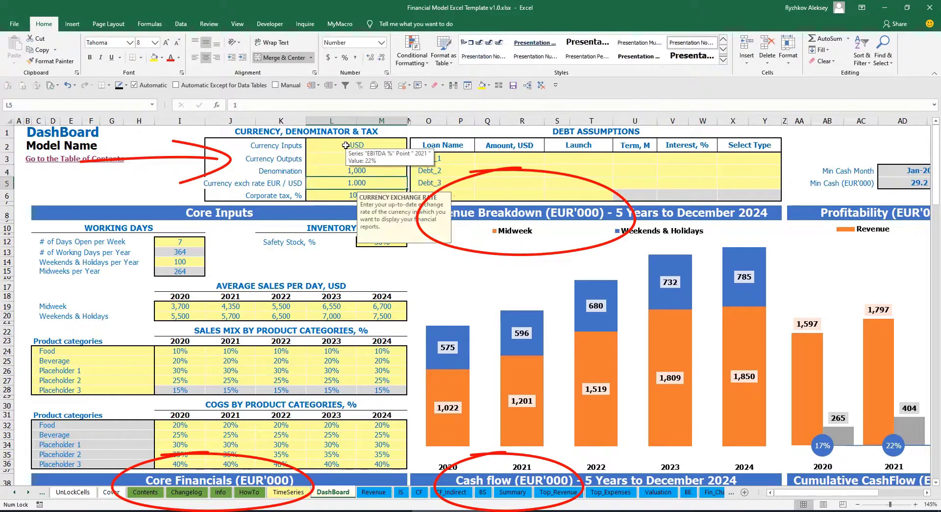
left_click(187, 164)
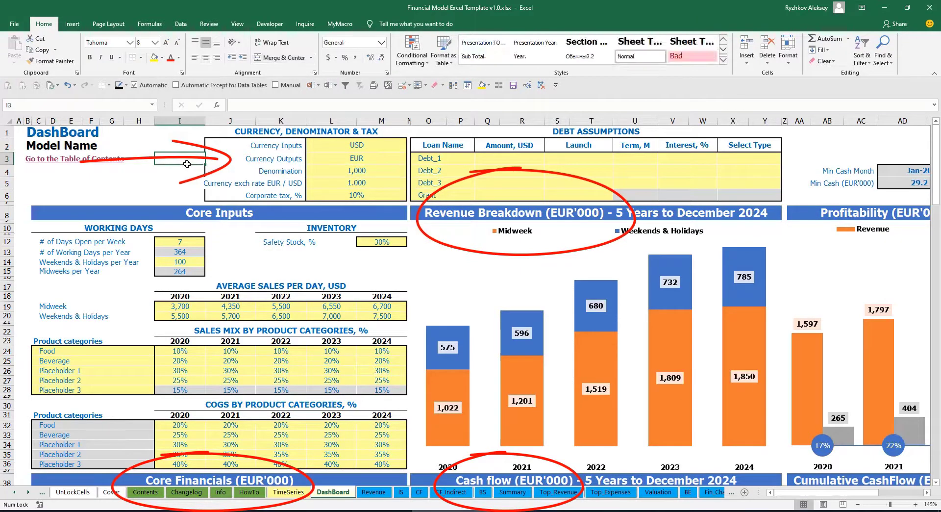
Set the EUR / USD currency exchange rate to 1.2 and recheck the input and output currency cells.
left_click(339, 184)
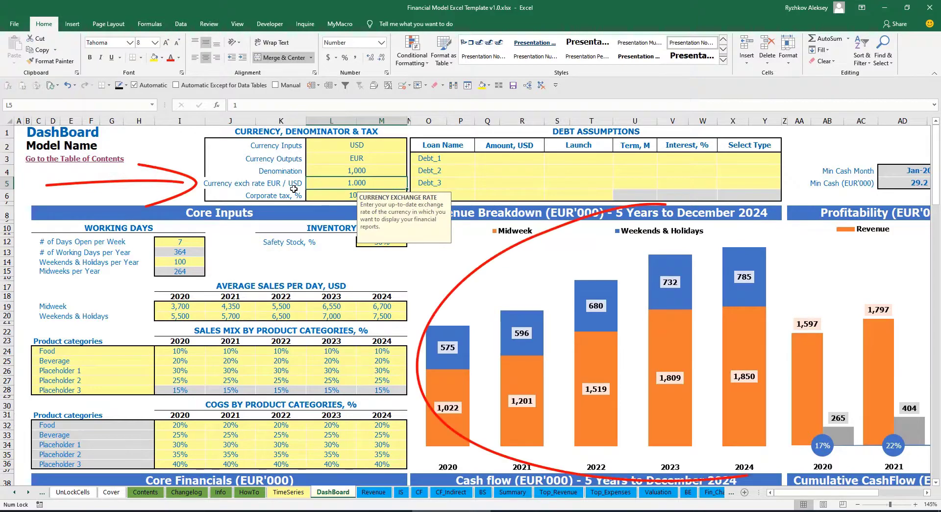
type("1.2")
key("Return")
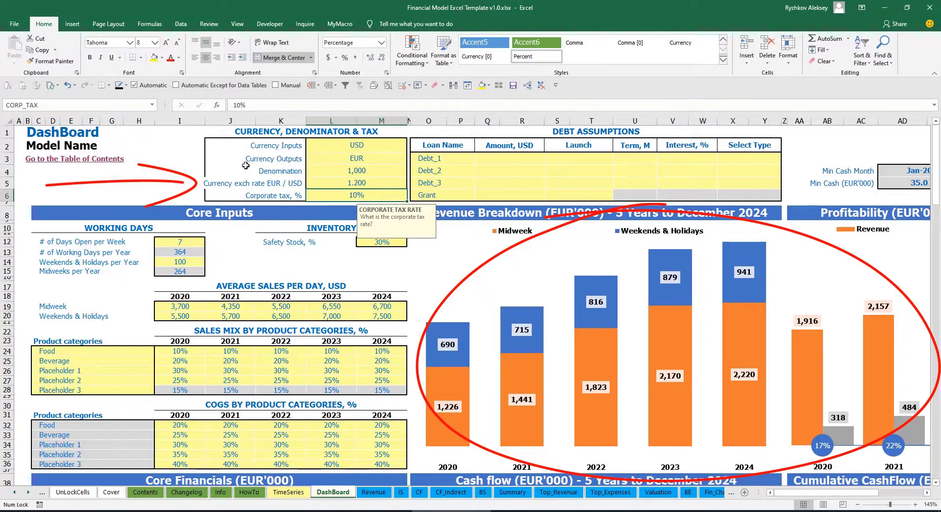
left_click(339, 145)
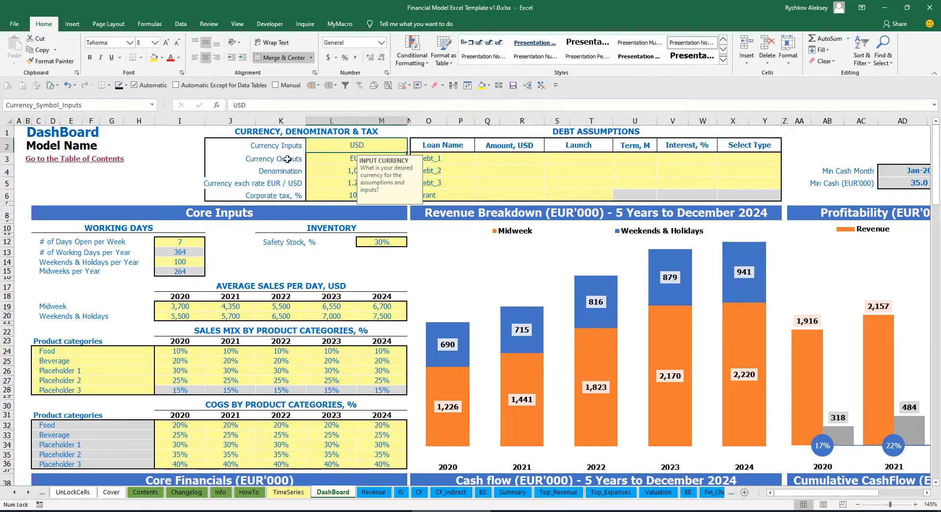
left_click(314, 164)
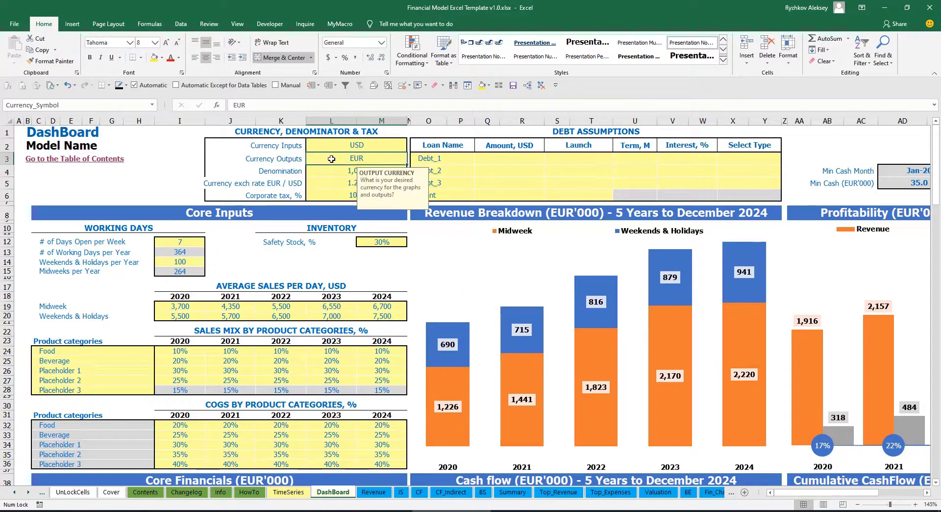
Review the DashBoard's exchange rate and Denomination cells and the Income Statement headings on the Summary sheet.
left_click(321, 183)
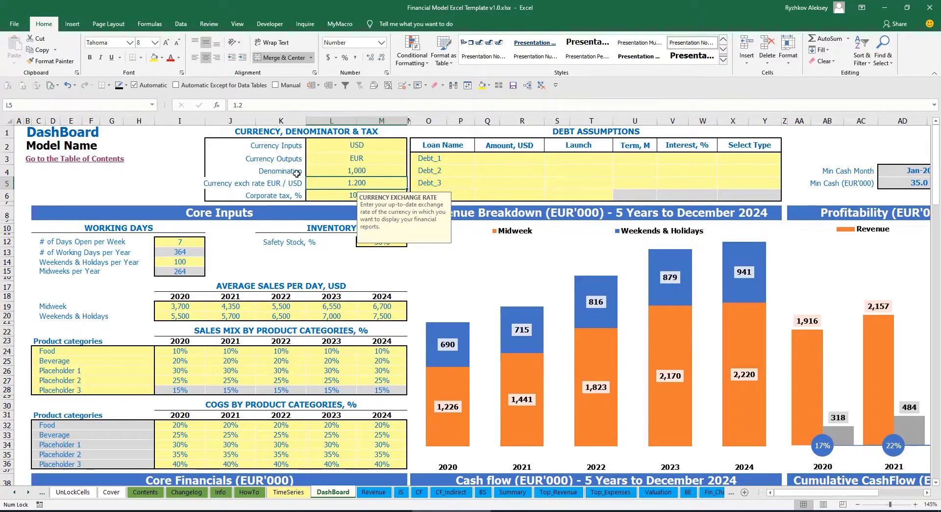
left_click(337, 168)
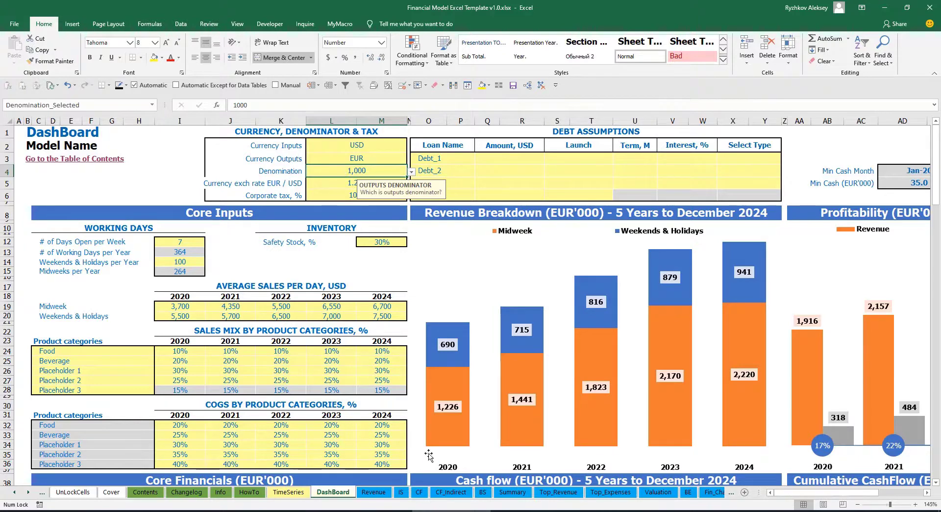
left_click(512, 492)
left_click(154, 169)
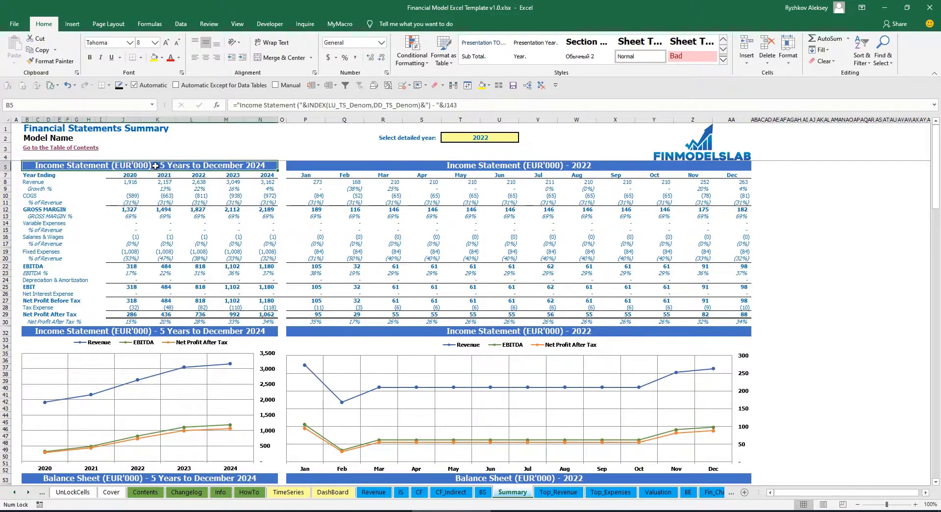
left_click(521, 165)
left_click(190, 167)
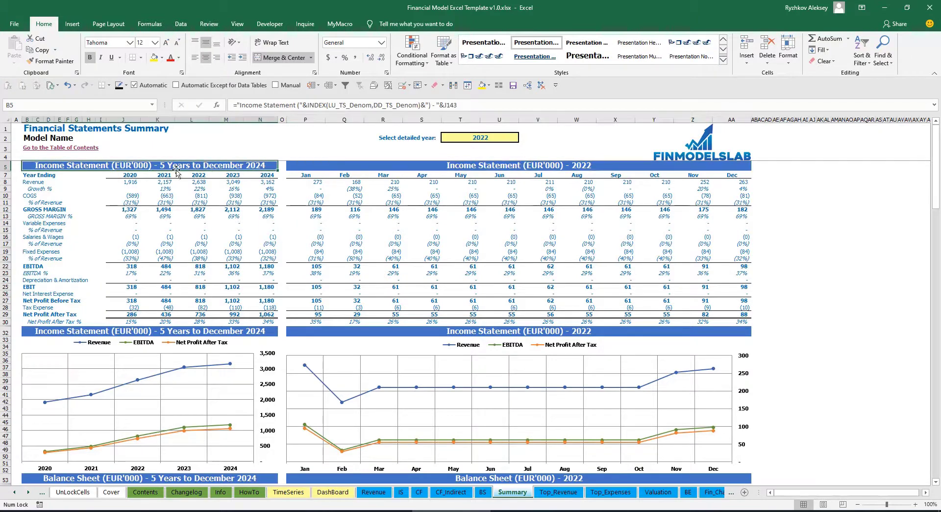
Set the DashBoard's Denomination to 1,000,000 and check the 2022 Income Statement heading on the Summary sheet.
left_click(333, 492)
left_click(411, 171)
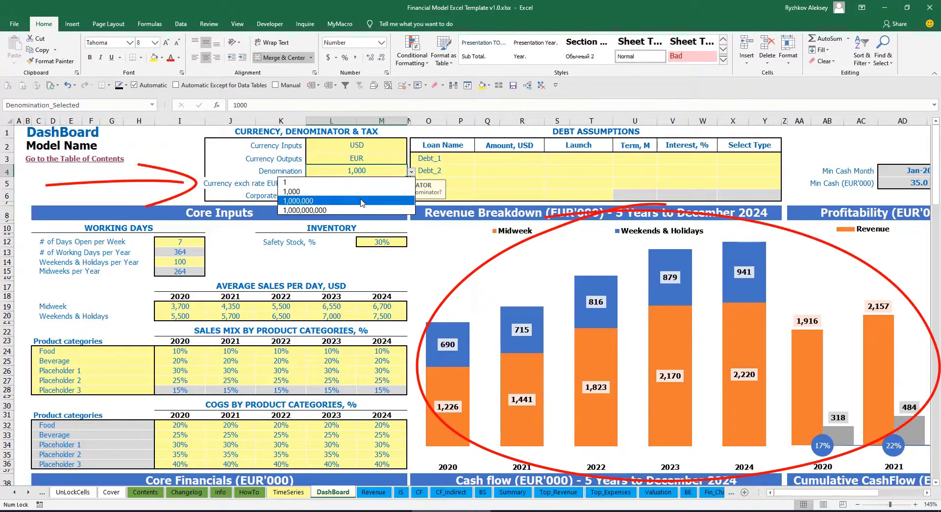
left_click(362, 201)
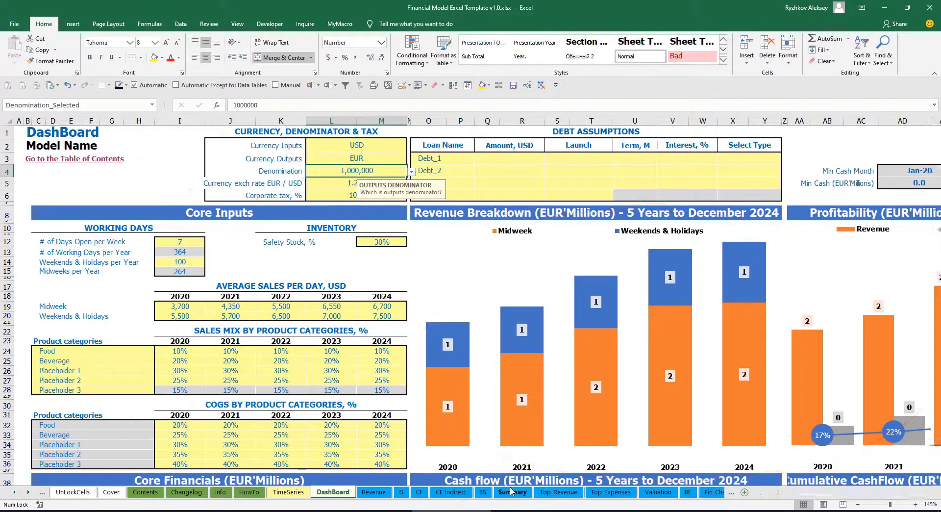
left_click(510, 491)
left_click(392, 165)
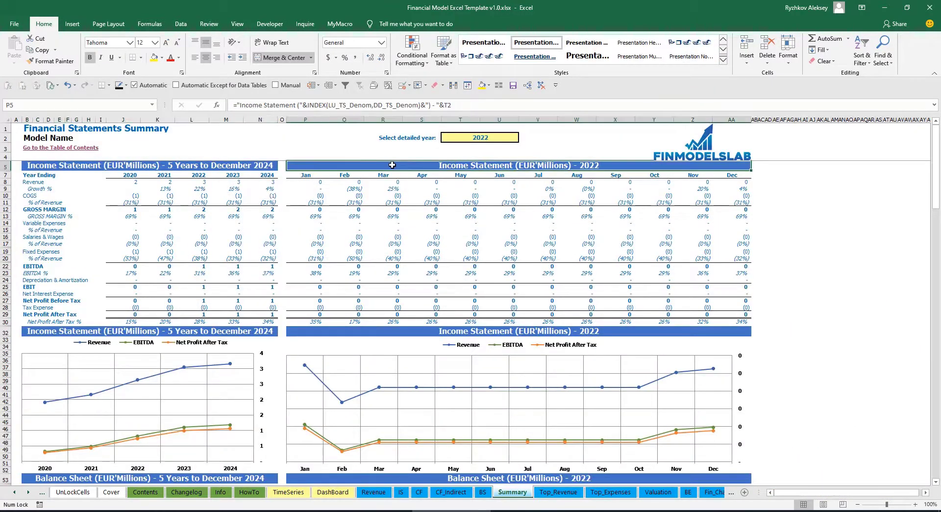
Set the DashBoard's Denomination to 1 and check the income statements on the Summary sheet.
left_click(333, 491)
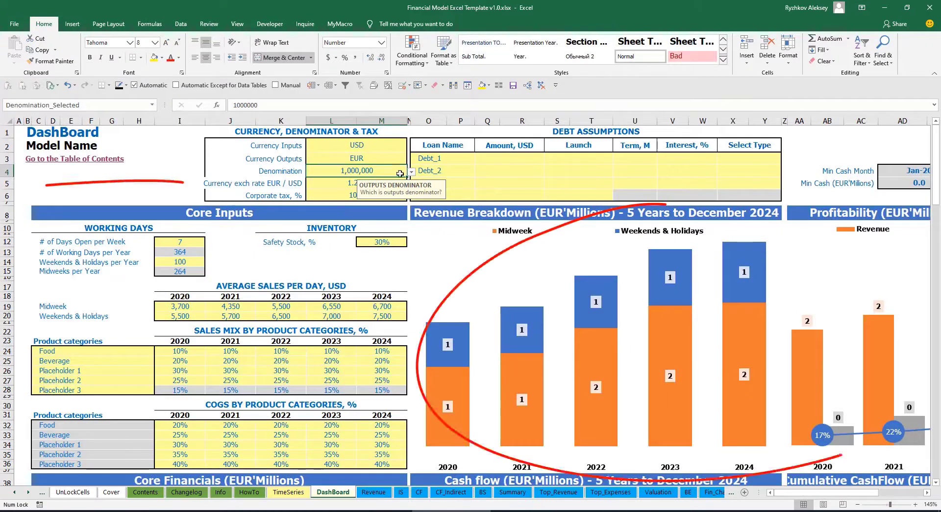
left_click(411, 171)
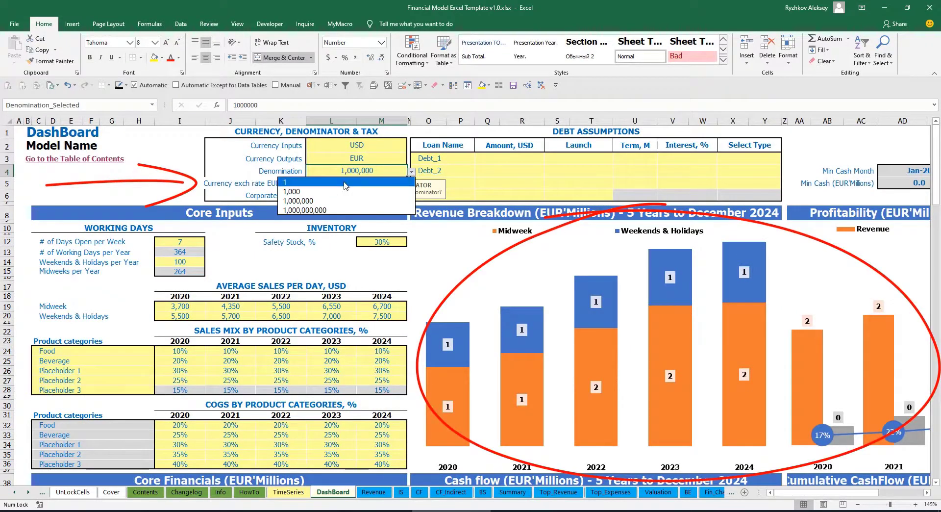
left_click(345, 183)
left_click(511, 491)
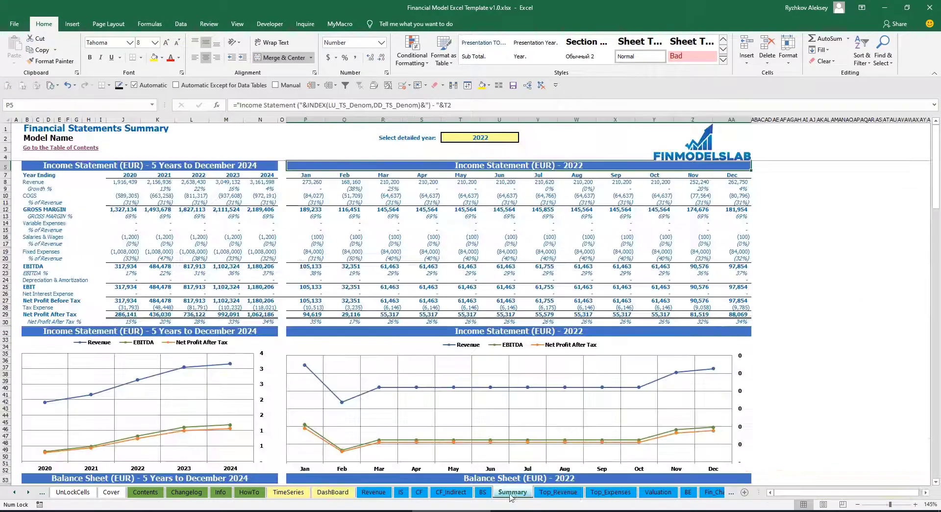
Set the DashBoard's corporate tax to 15% and examine the Tax Expense row in the Income Statement.
left_click(333, 492)
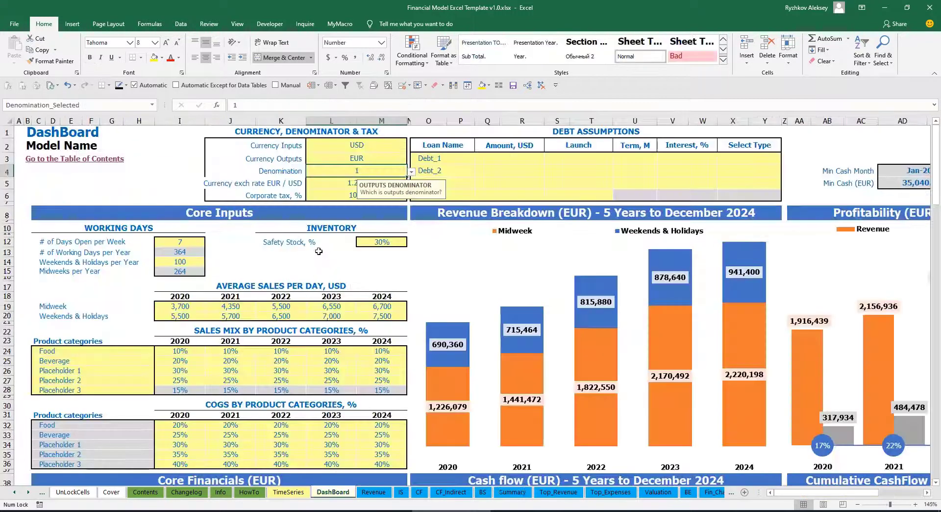
left_click(336, 190)
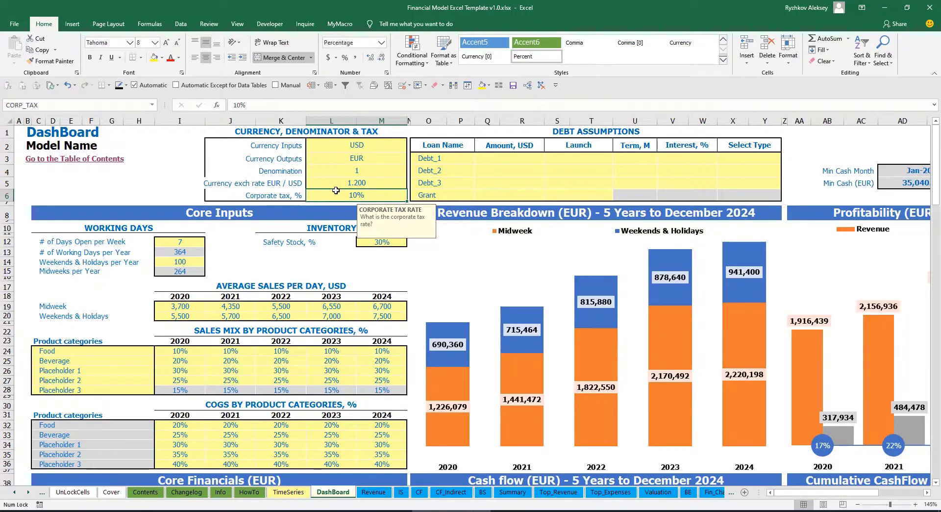
type("15")
key("Return")
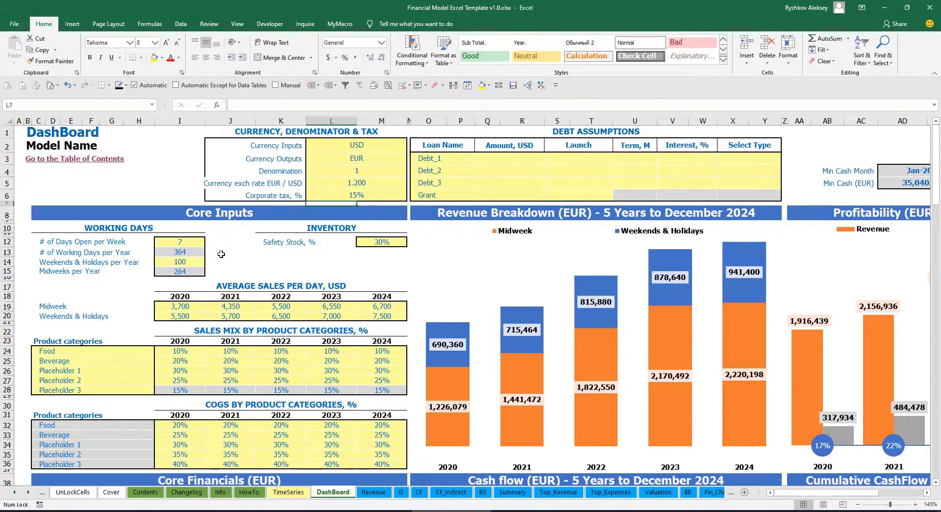
left_click(401, 492)
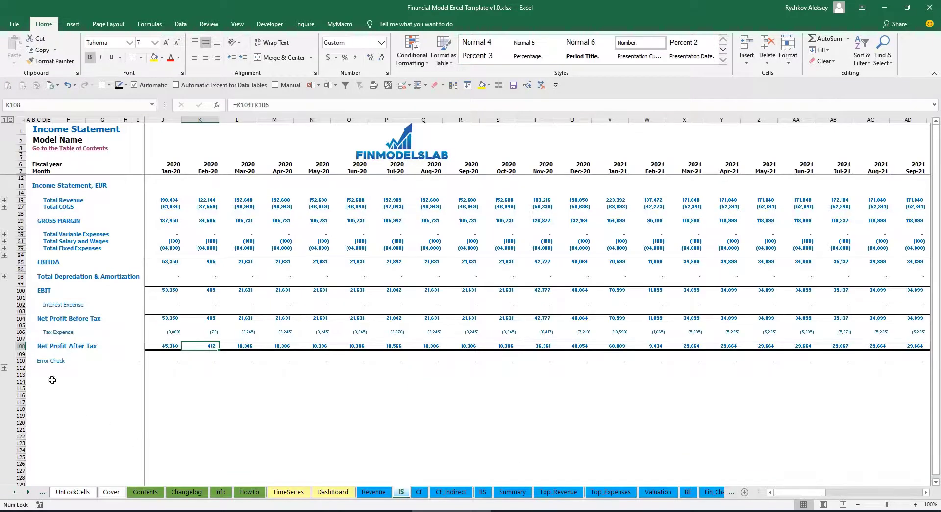
left_click(21, 332)
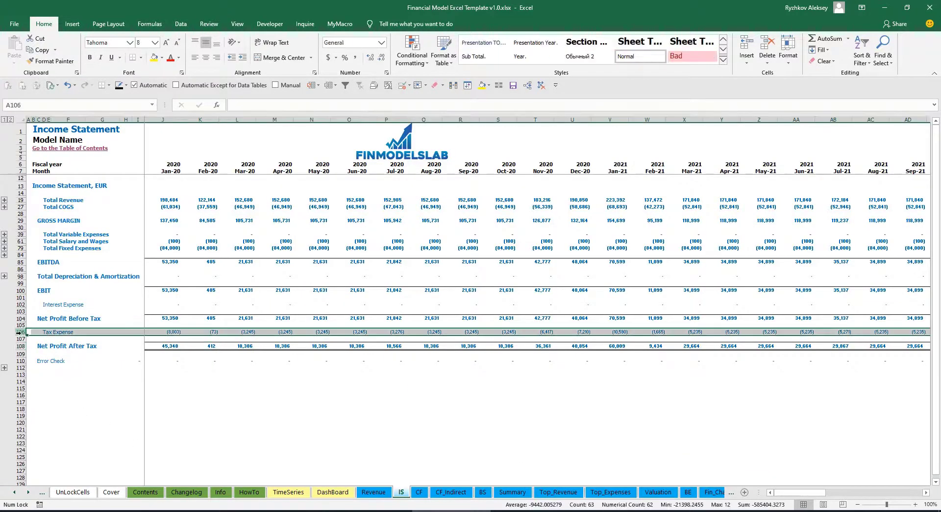